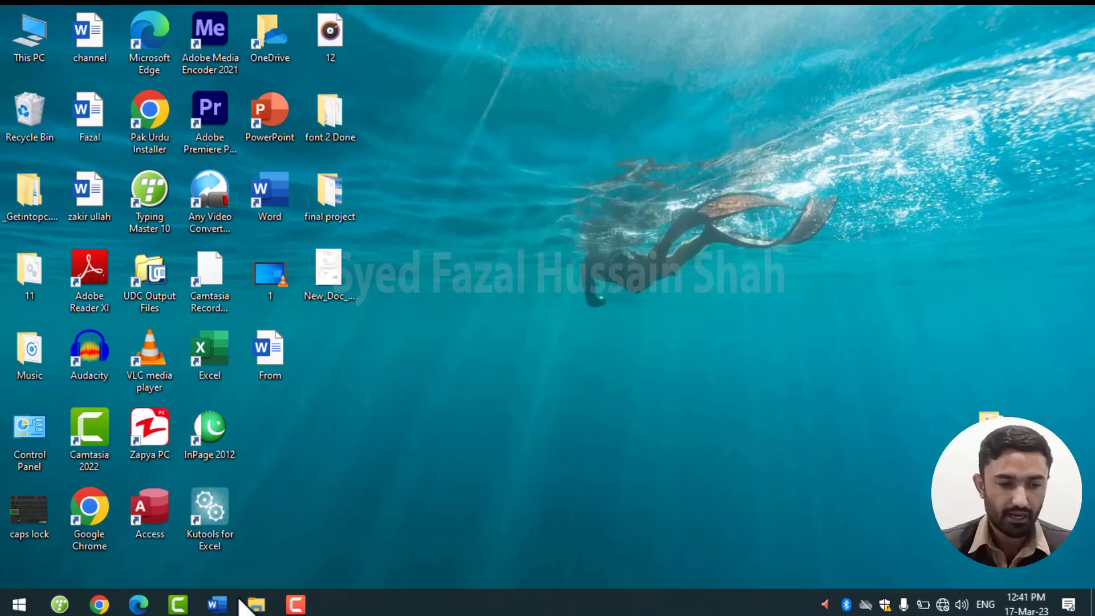
# Launch Word, create a blank document and type 'this is test.' on the first line.
pyautogui.click(216, 599)
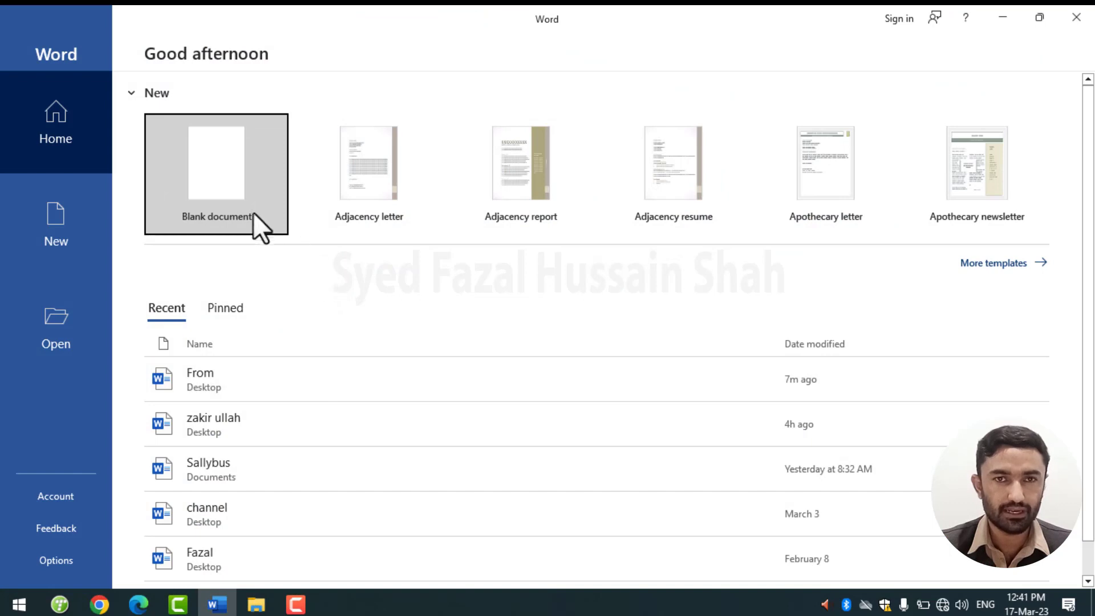
pyautogui.click(248, 197)
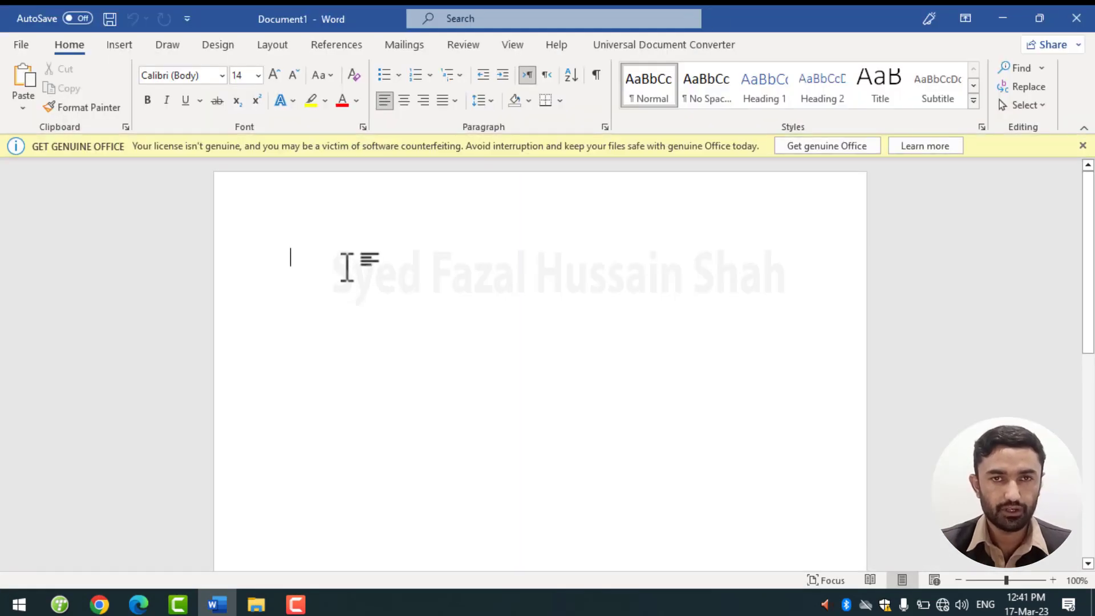
pyautogui.write('thi')
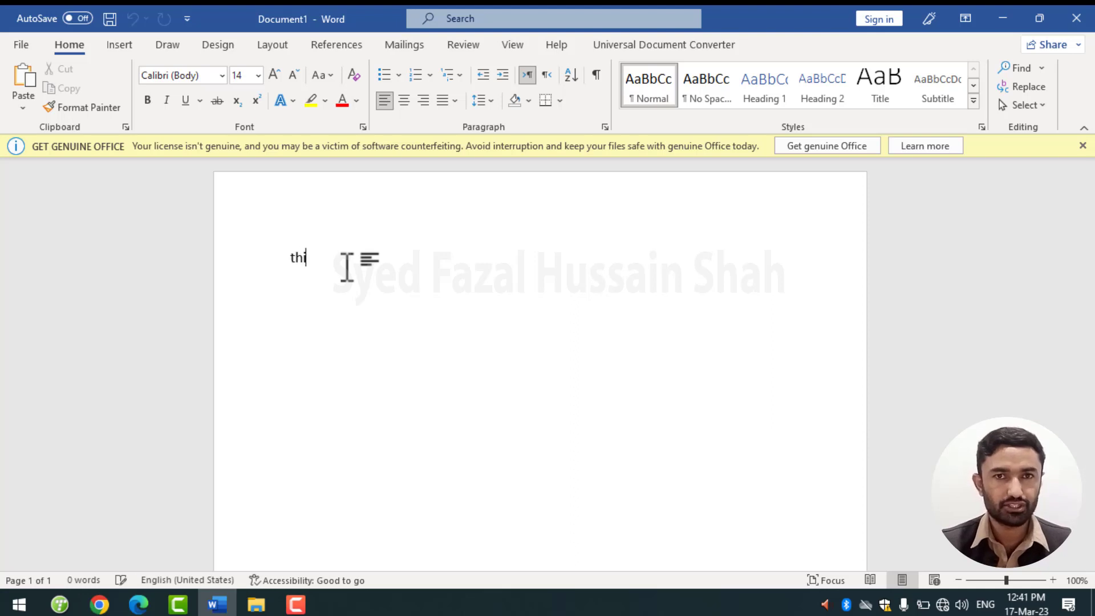
pyautogui.write('This is test')
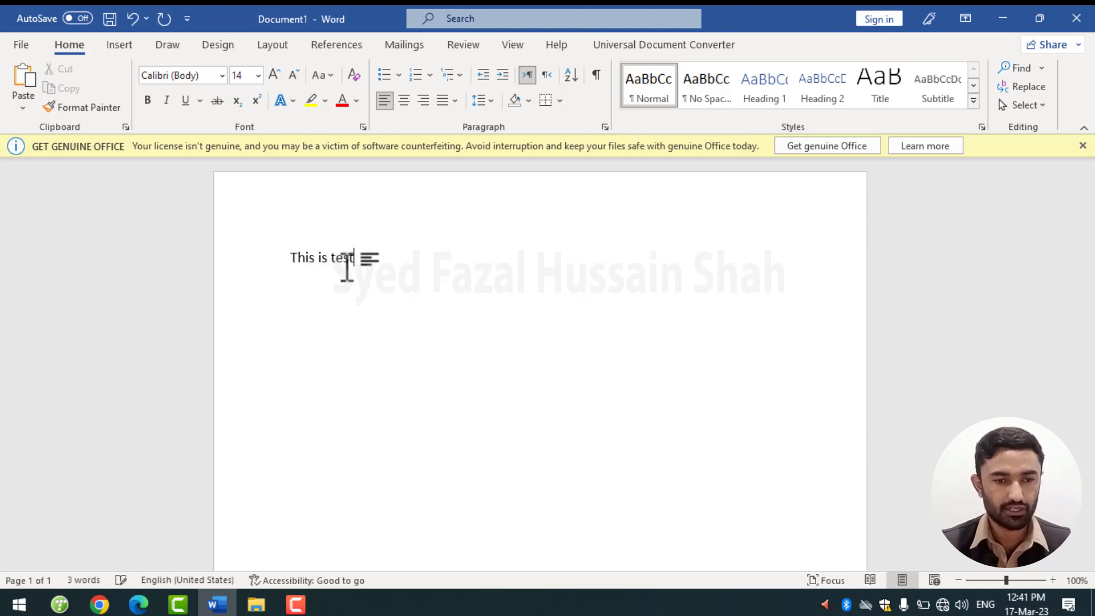
pyautogui.write('.')
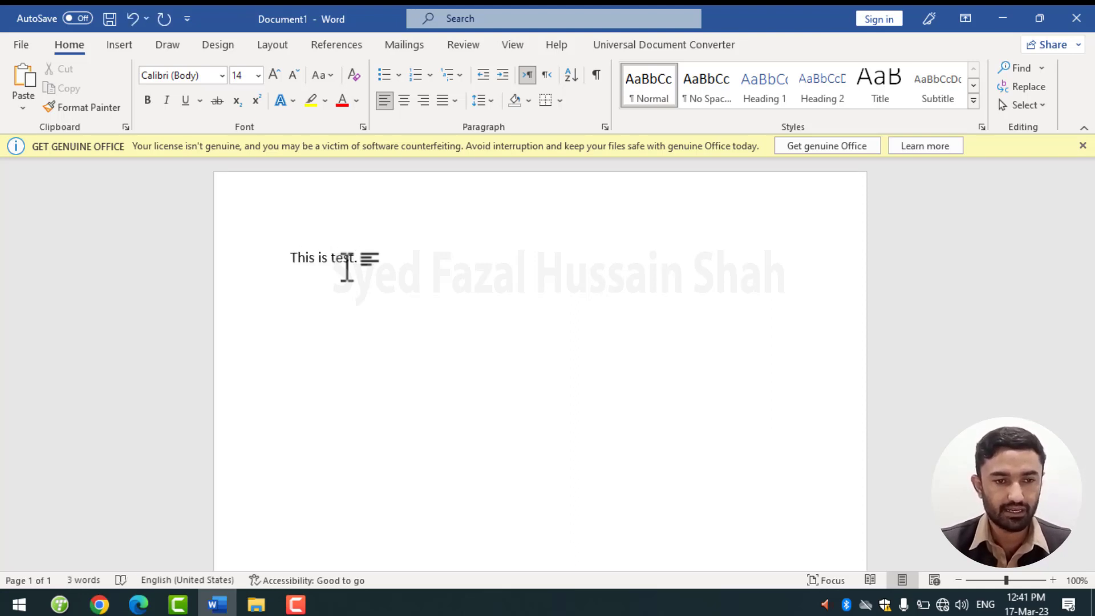
# Copy the 'This is test.' sentence and paste it several times onto new lines.
pyautogui.moveTo(285, 259); pyautogui.dragTo(406, 261)
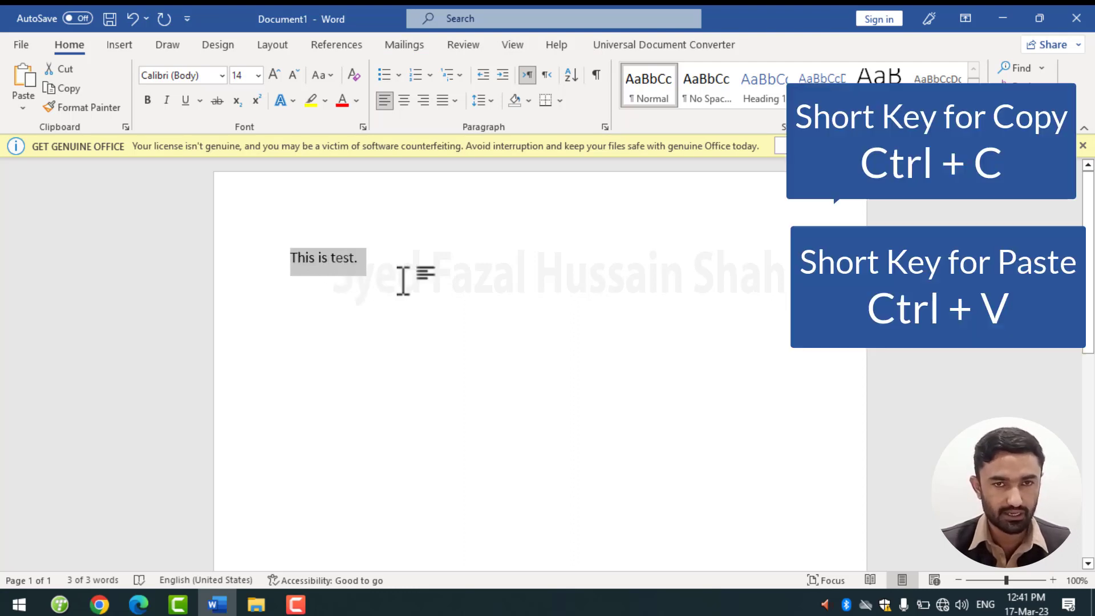
pyautogui.hotkey('ctrl', 'c')
pyautogui.hotkey('ctrl', 'v')
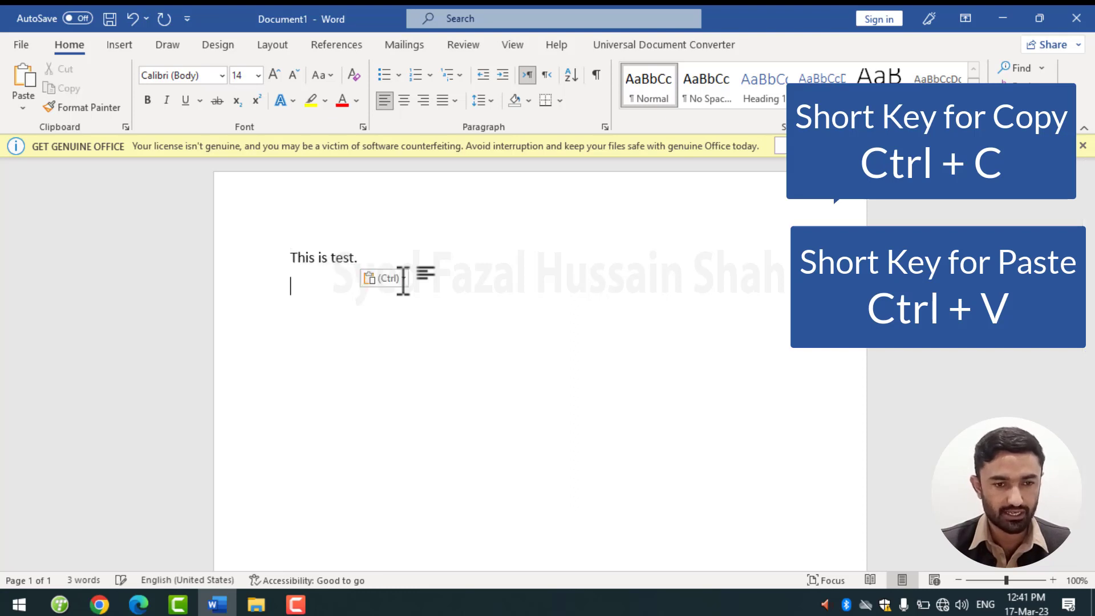
pyautogui.hotkey('ctrl', 'v')
pyautogui.hotkey('ctrl', 'v')
pyautogui.hotkey('ctrl', 'v')
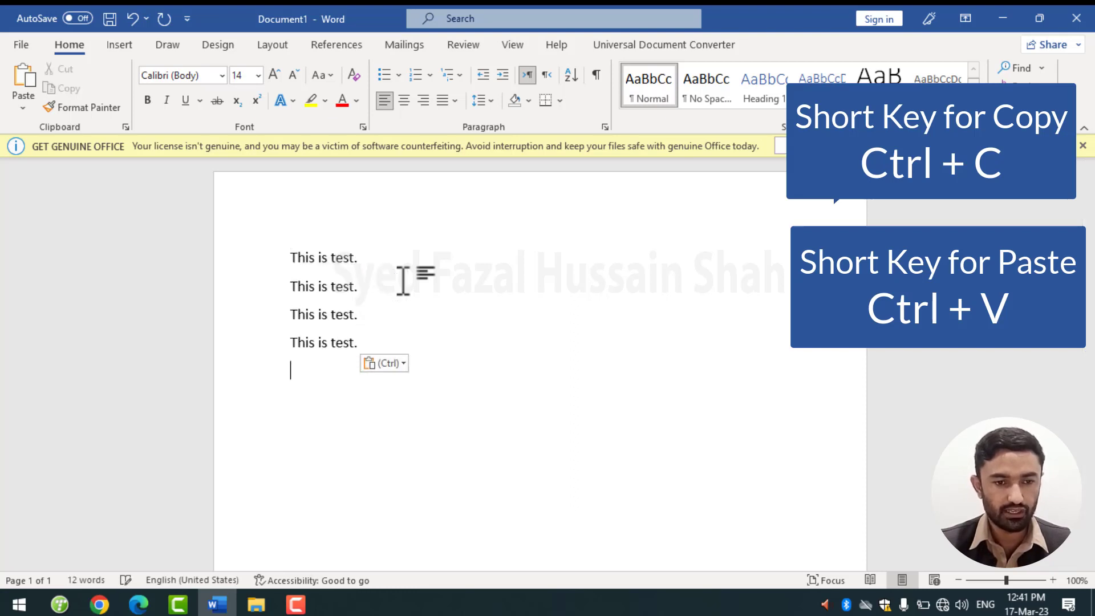
pyautogui.hotkey('ctrl', 'v')
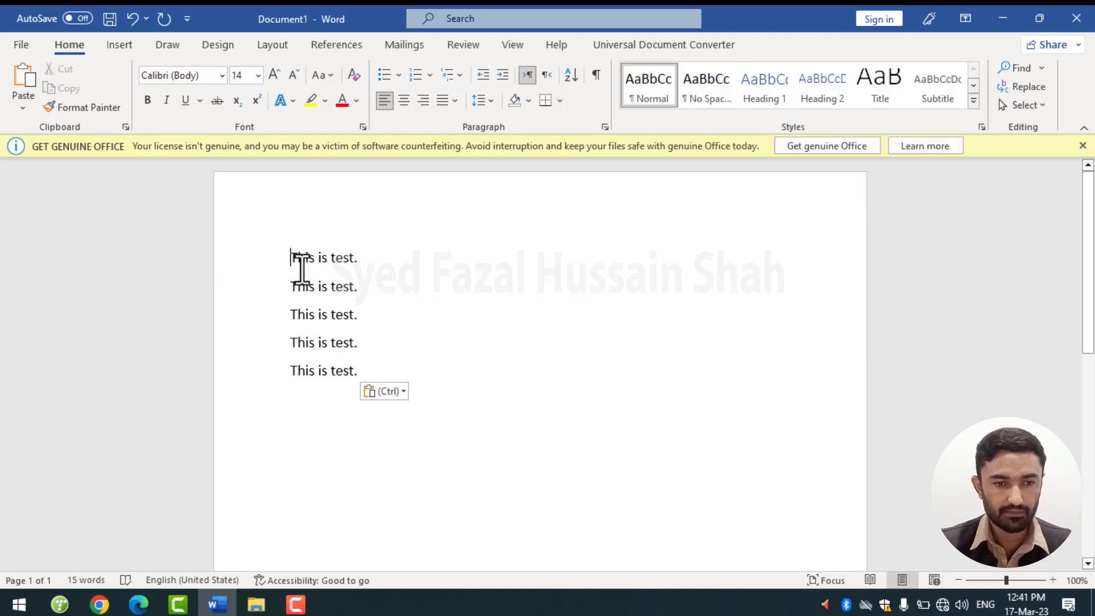
# Enlarge all five lines to 24 pt and apply the four-diamond bullet style.
pyautogui.moveTo(292, 259); pyautogui.dragTo(422, 395)
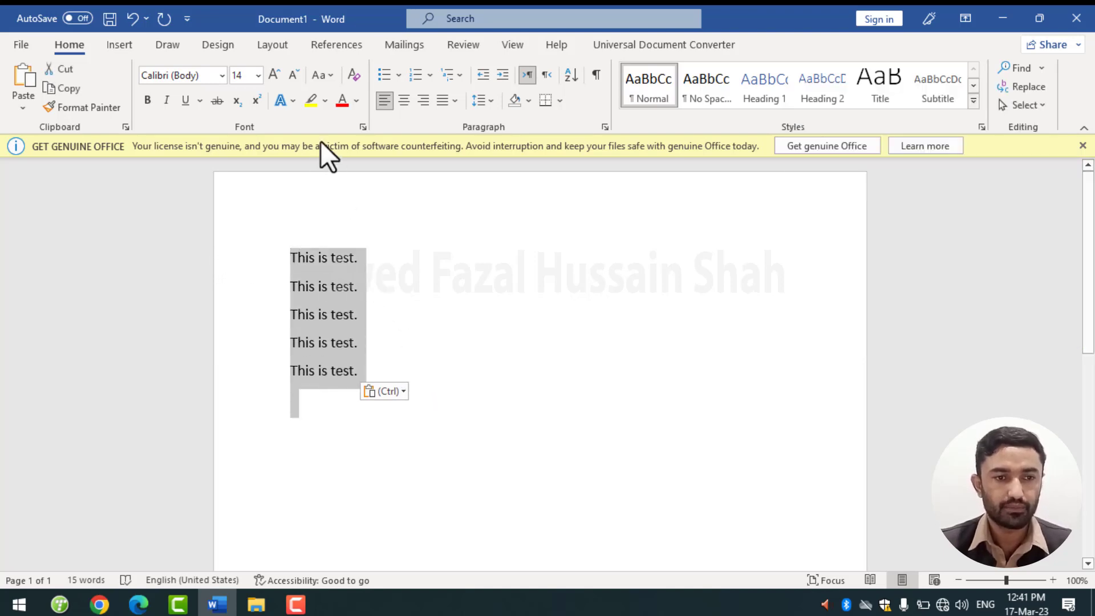
pyautogui.click(279, 77)
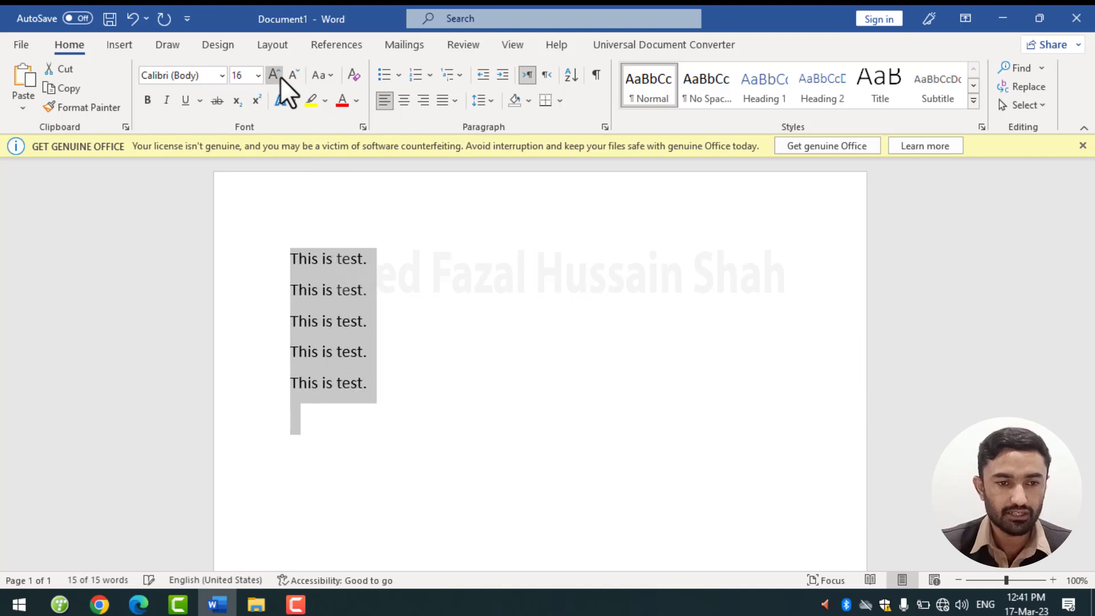
pyautogui.click(280, 77)
pyautogui.click(280, 77)
pyautogui.click(280, 77)
pyautogui.click(280, 77)
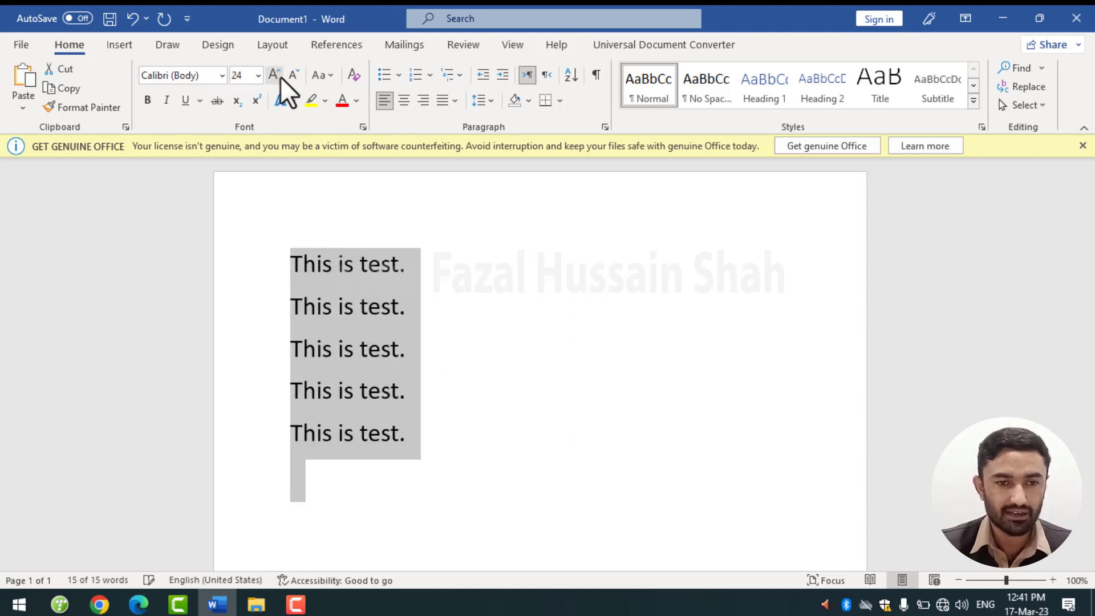
pyautogui.click(398, 76)
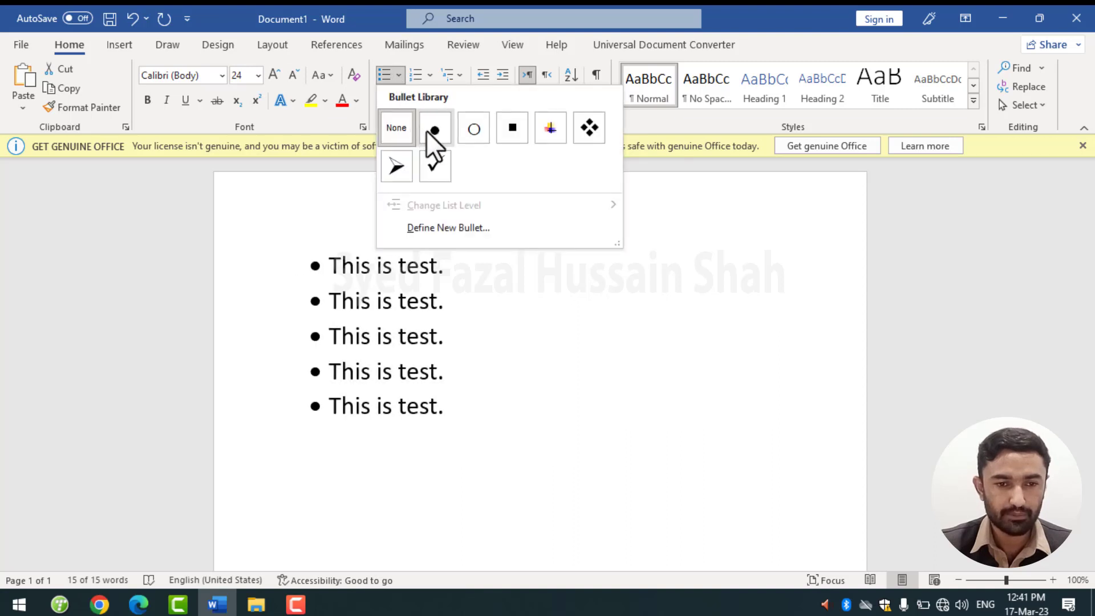
pyautogui.click(593, 132)
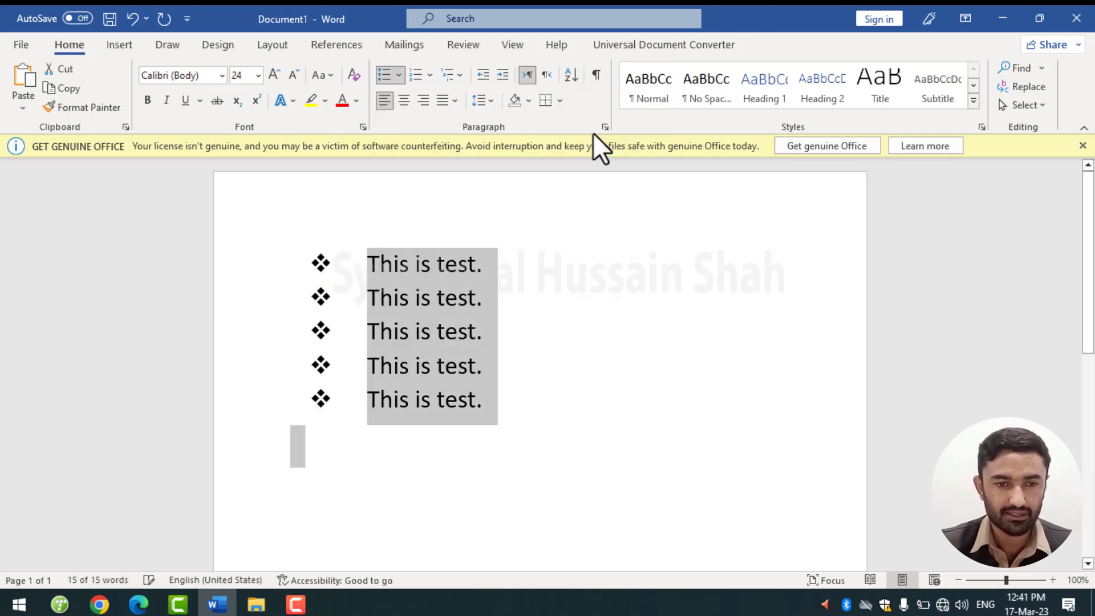
# Replace the diamond bullets with plain 1. 2. 3. numbering on all five lines.
pyautogui.click(415, 75)
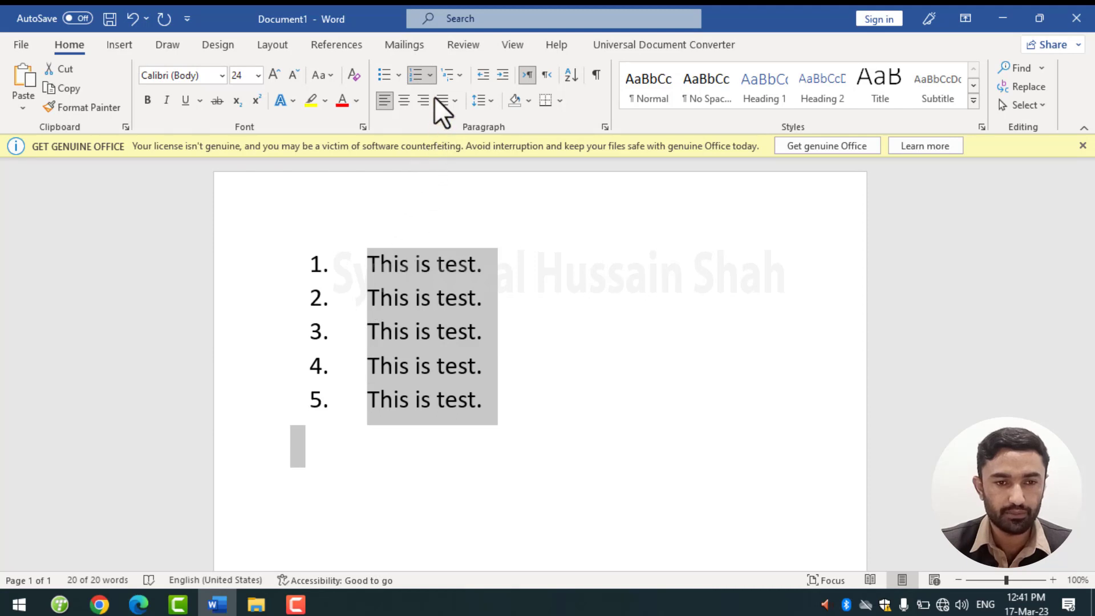
pyautogui.click(431, 74)
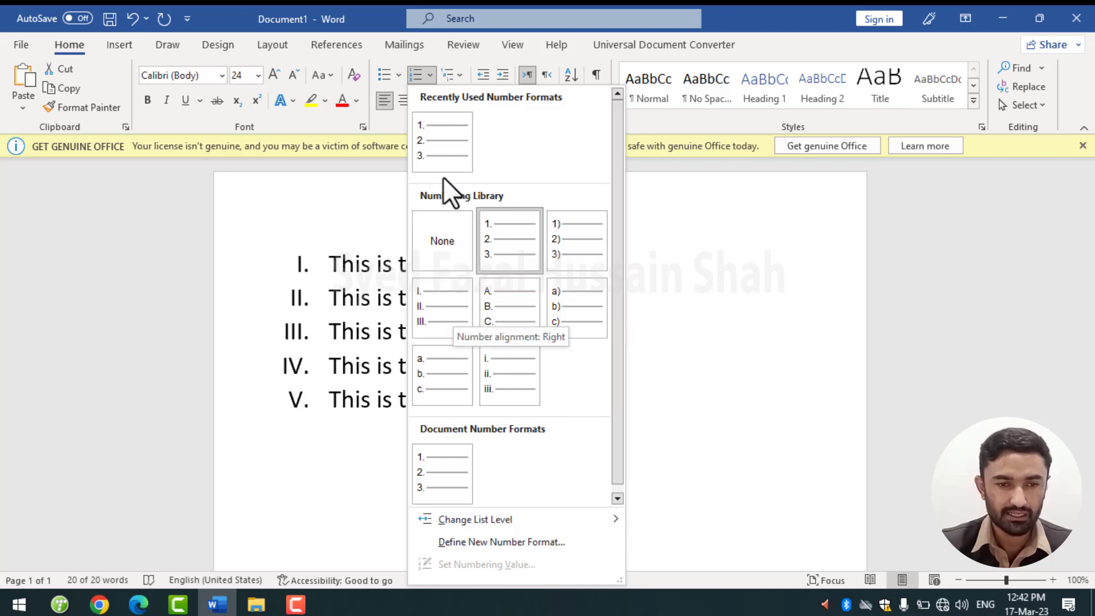
pyautogui.click(443, 156)
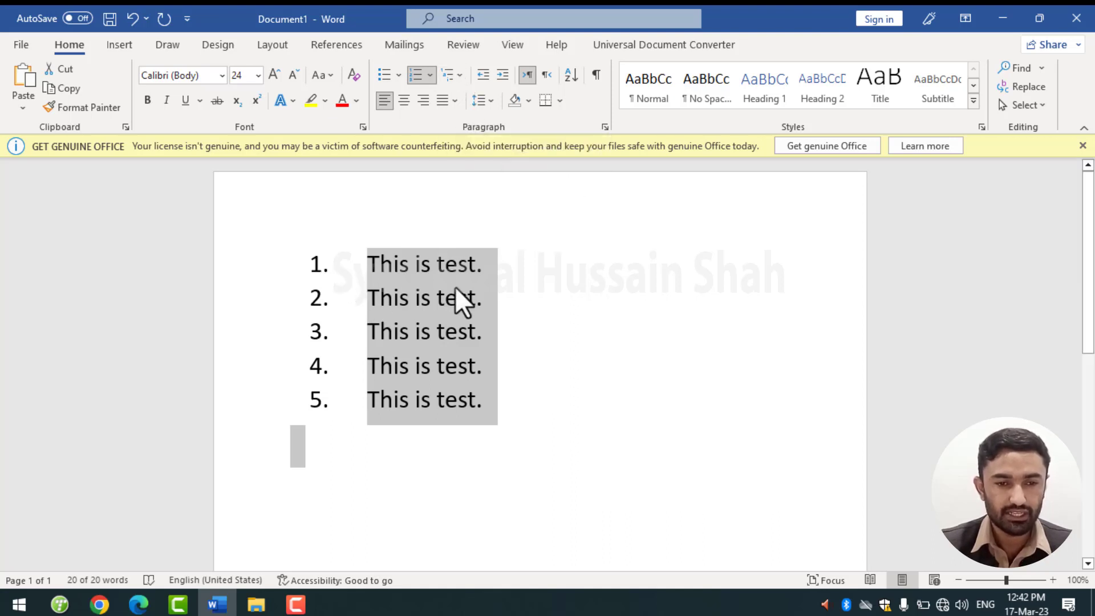
pyautogui.click(490, 270)
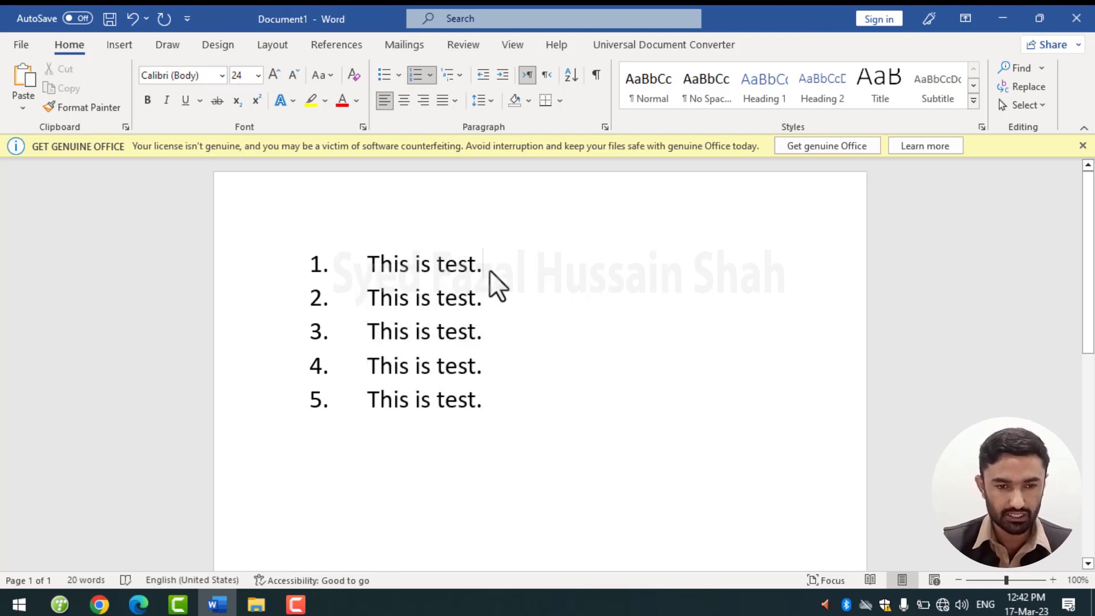
# Add indented sub-items imran, ali and usman beneath item 1.
pyautogui.press('Return')
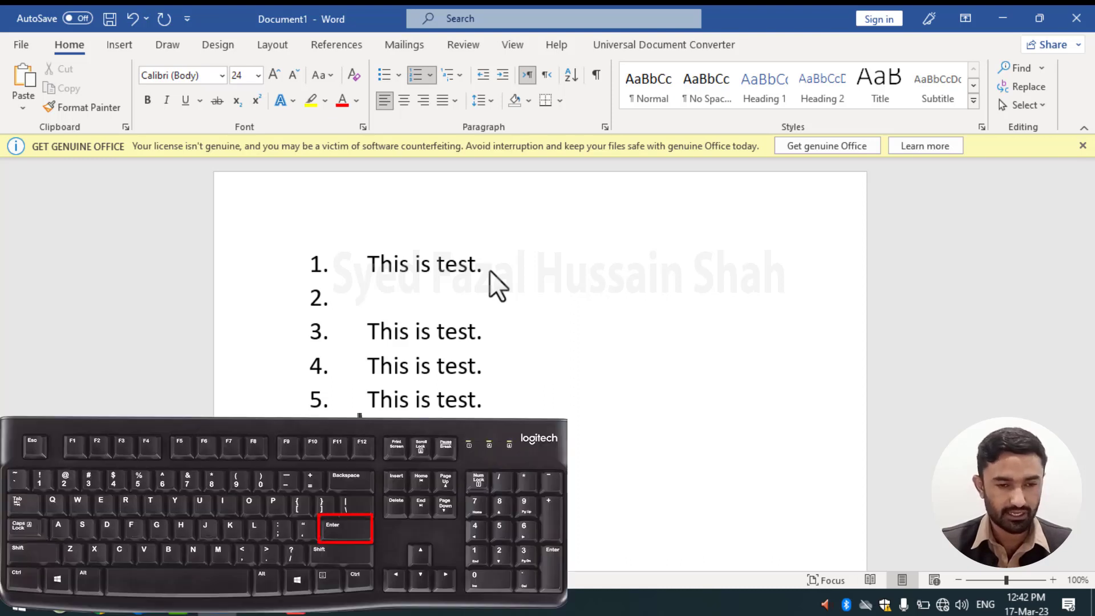
pyautogui.press('Tab')
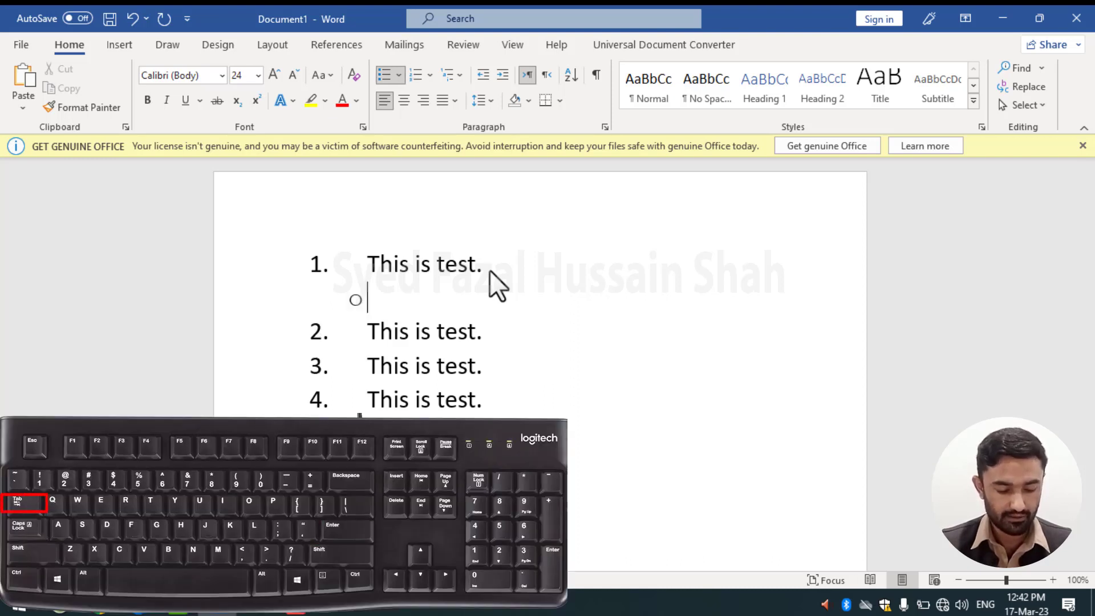
pyautogui.write('th')
pyautogui.press('BackSpace')
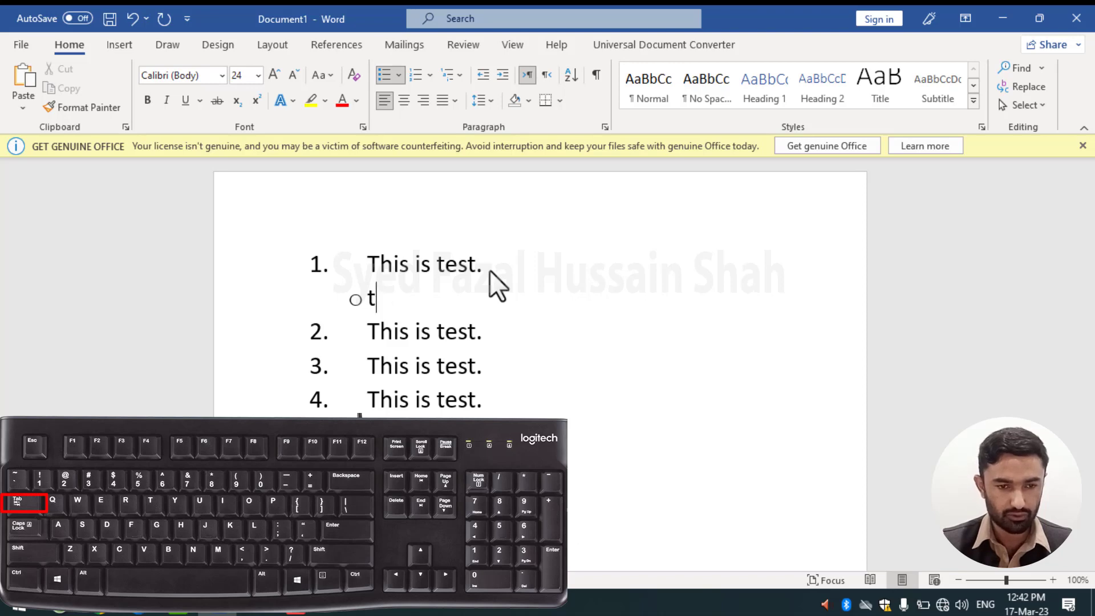
pyautogui.write('t')
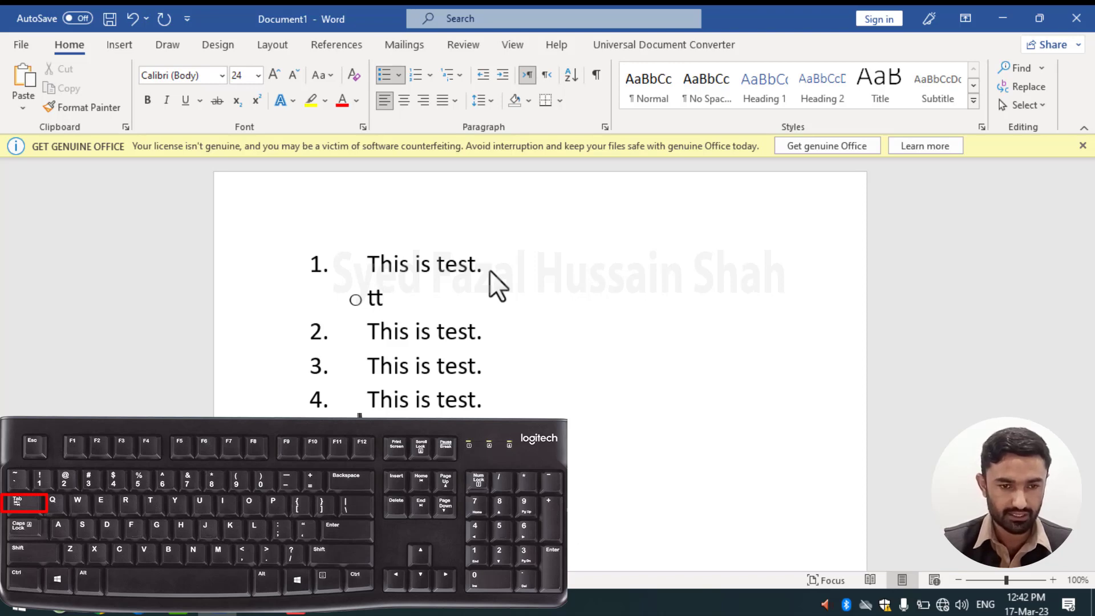
pyautogui.press('BackSpace')
pyautogui.press('BackSpace')
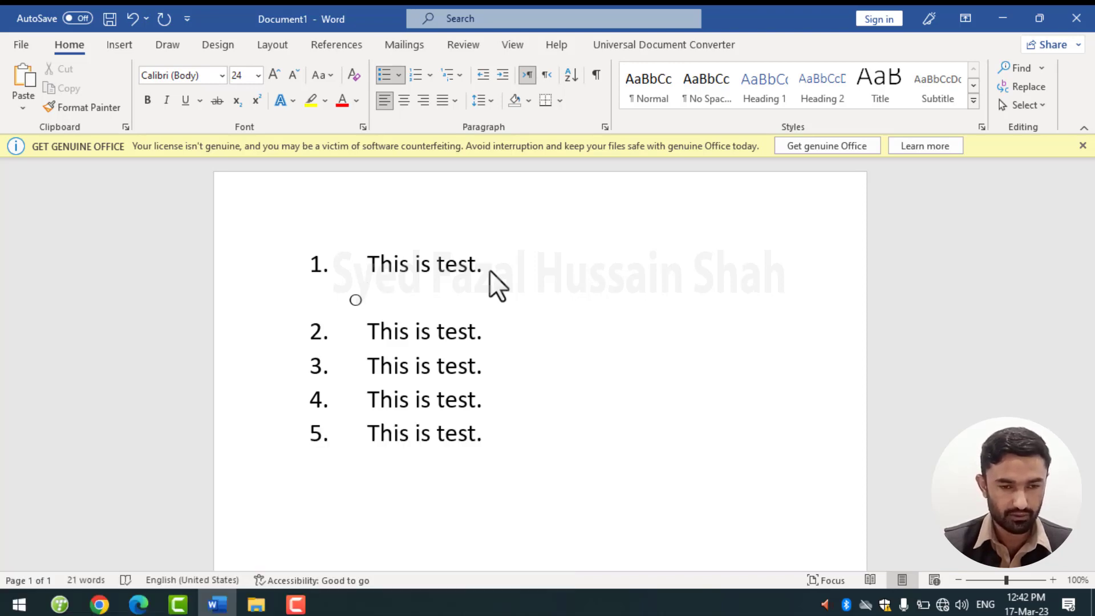
pyautogui.write('imran')
pyautogui.press('Return')
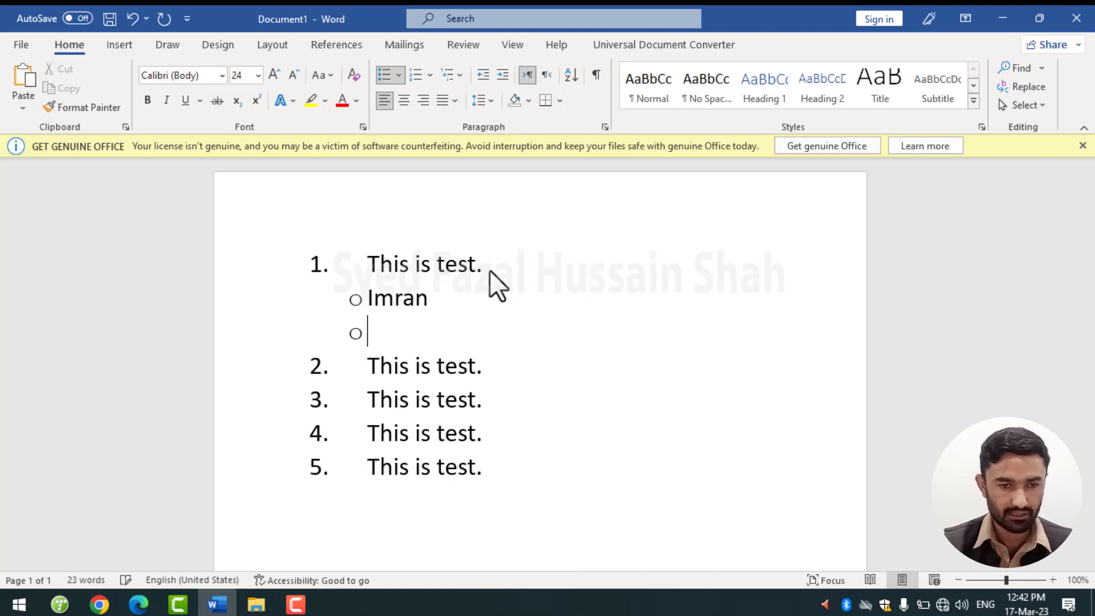
pyautogui.write('ali')
pyautogui.press('Return')
pyautogui.write('usman')
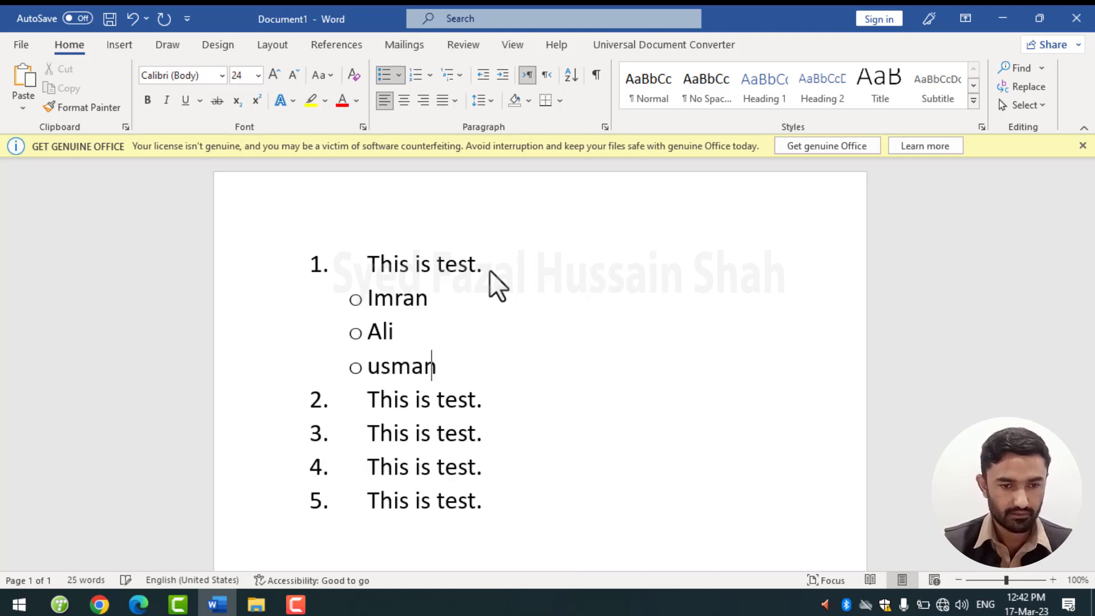
# Add third-level square-bulleted asdf entries under usman, then select all text.
pyautogui.press('Return')
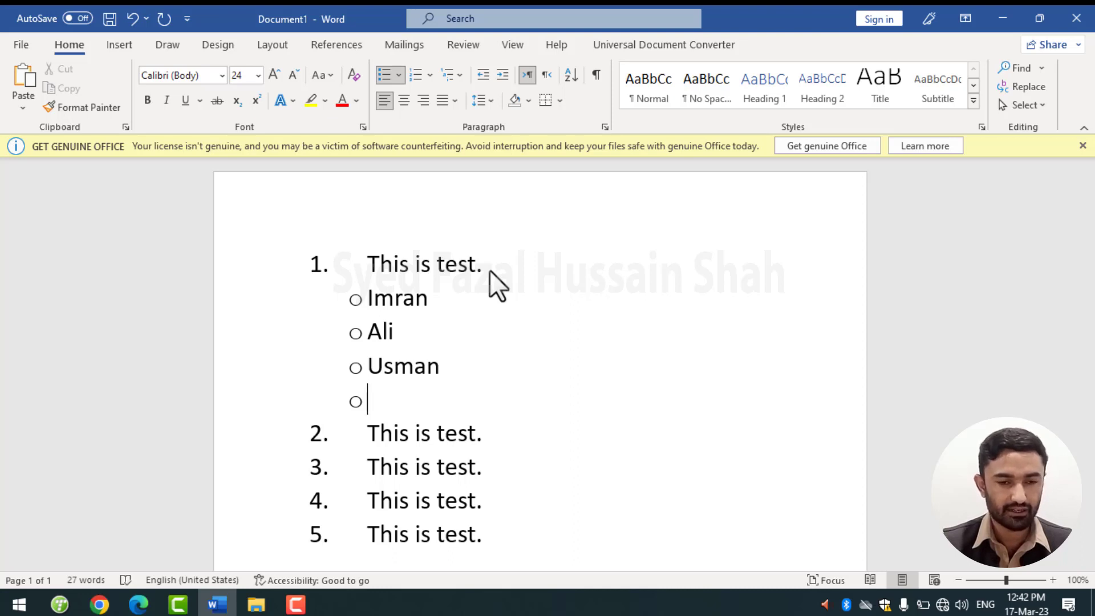
pyautogui.press('Tab')
pyautogui.write('asd')
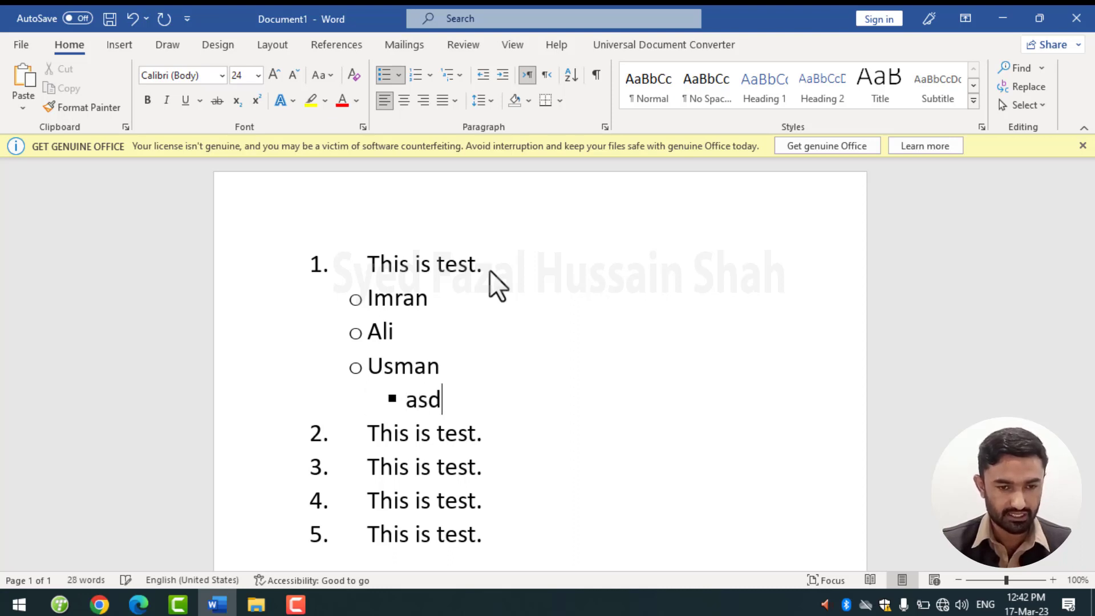
pyautogui.write('f')
pyautogui.press('Return')
pyautogui.write('asdf')
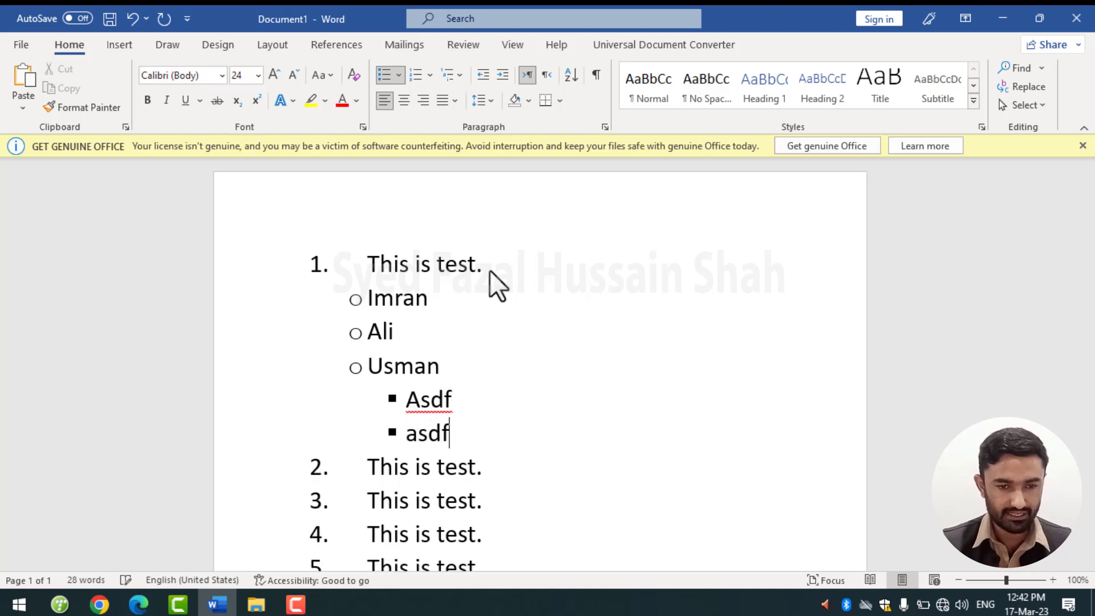
pyautogui.press('Return')
pyautogui.write('asdf')
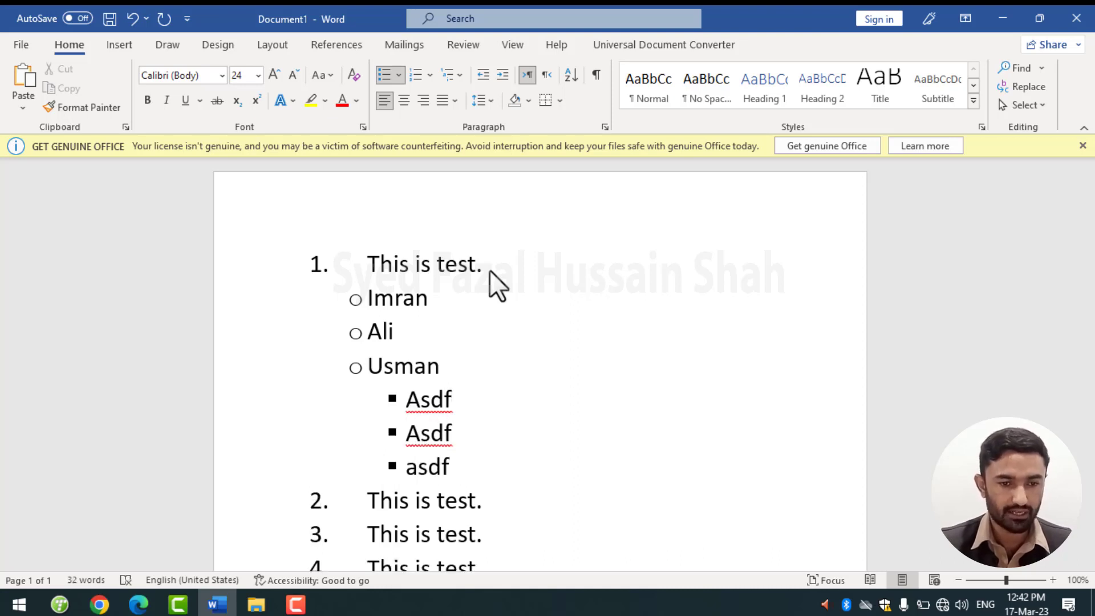
pyautogui.hotkey('ctrl', 'a')
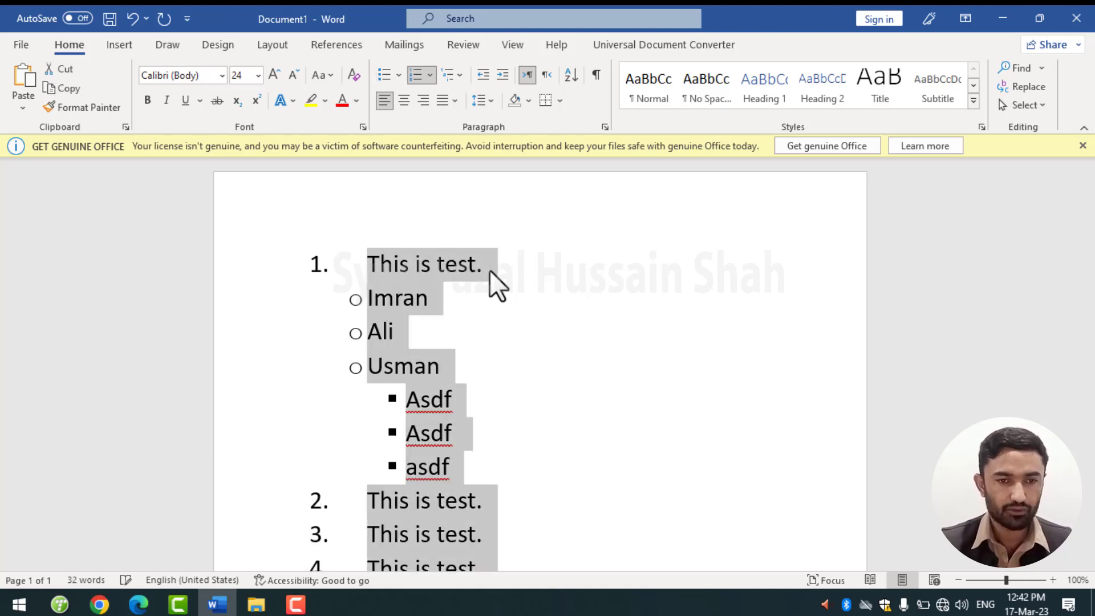
# Apply the 1., 1.1., 1.1.1. multilevel outline numbering to the whole list.
pyautogui.click(454, 77)
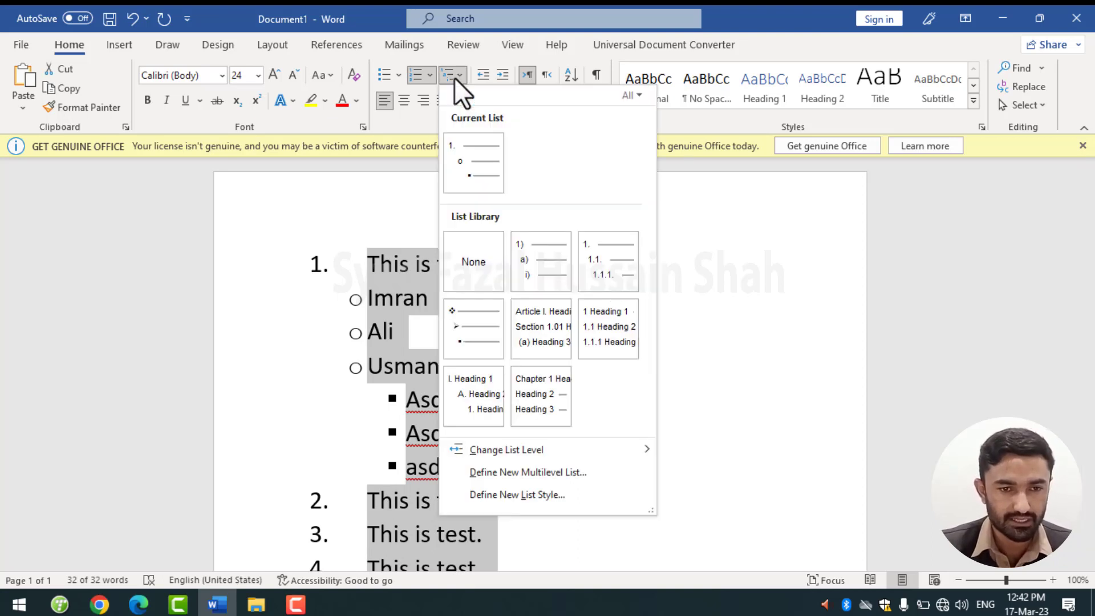
pyautogui.click(536, 254)
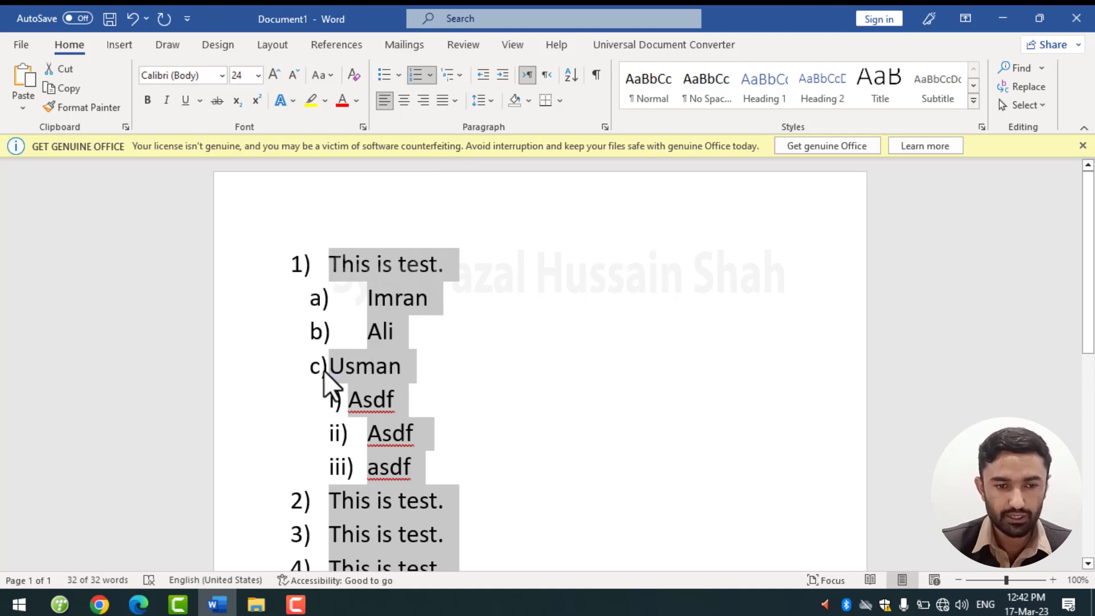
pyautogui.moveTo(336, 399)
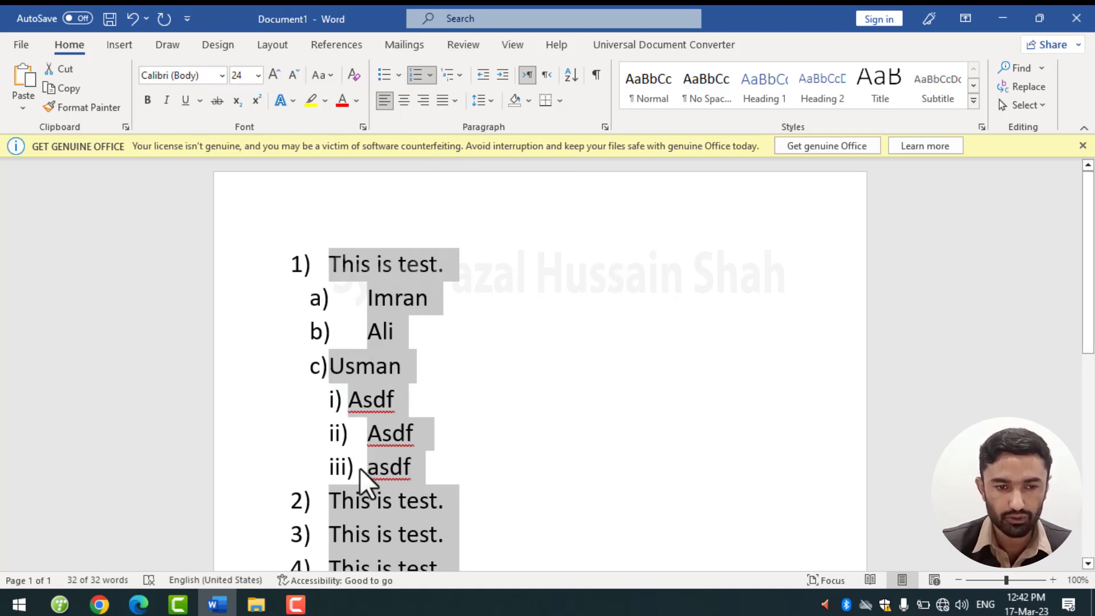
pyautogui.click(450, 76)
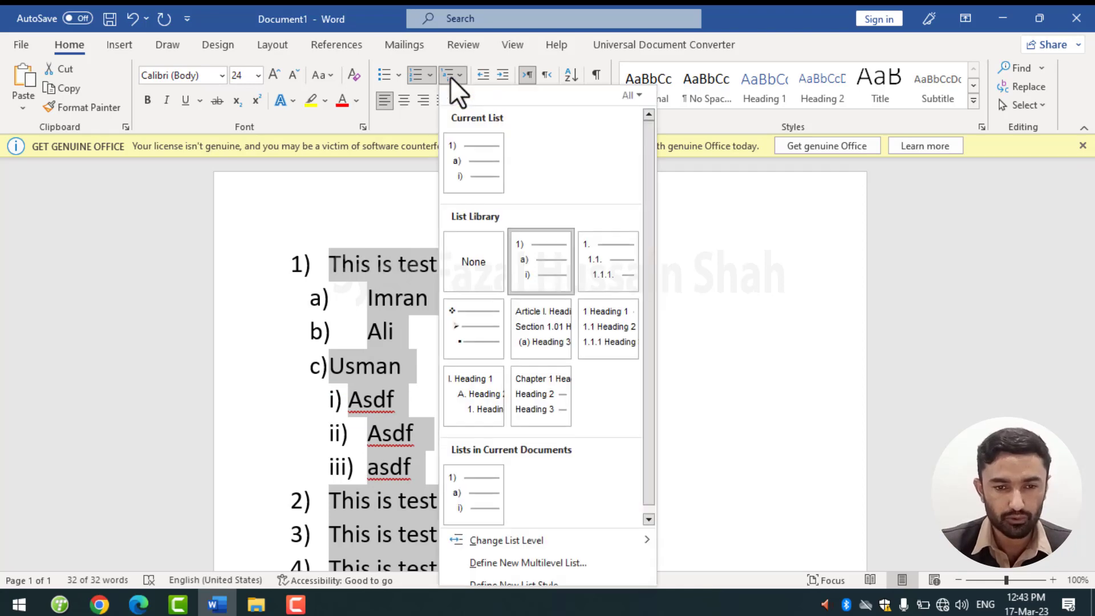
pyautogui.click(594, 260)
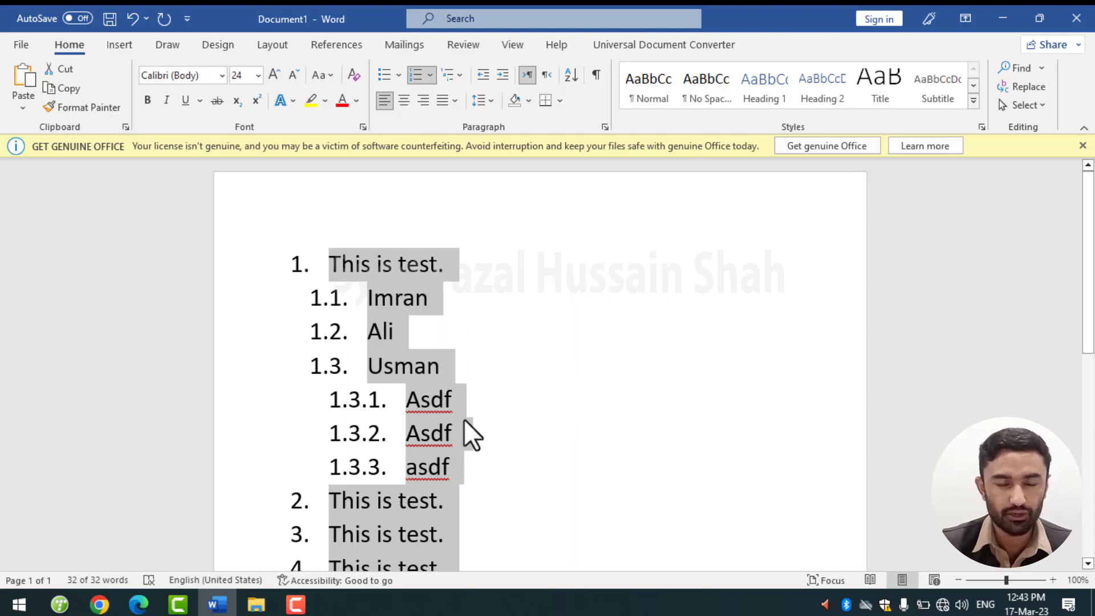
pyautogui.scroll(-1, 470, 409)
pyautogui.scroll(-1, 470, 409)
pyautogui.scroll(-2, 470, 410)
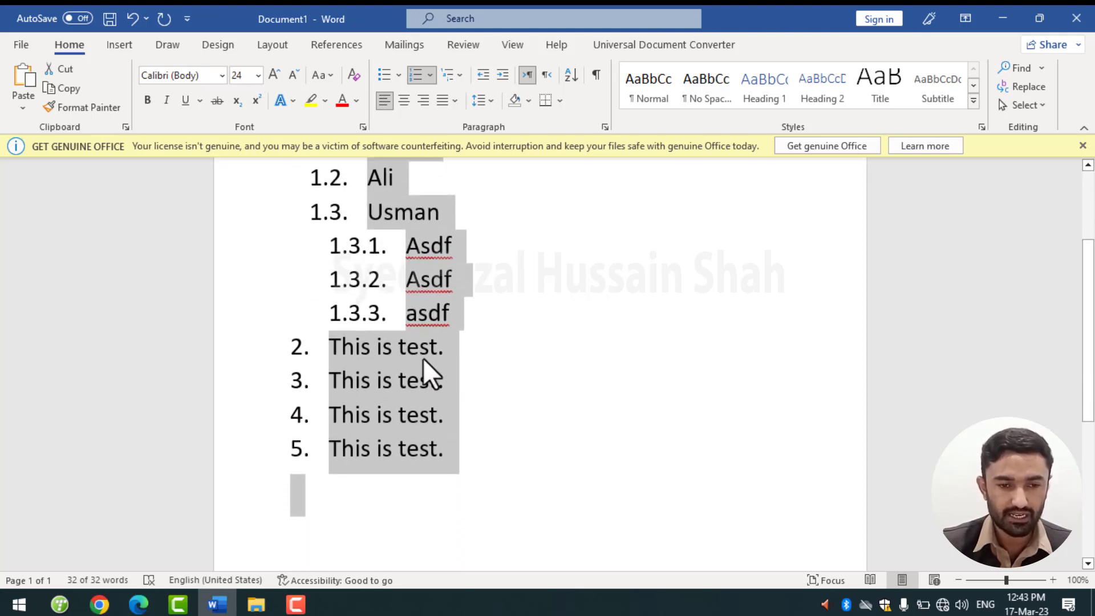
# Insert demoted asdf sub-items 3.1–3.3 beneath item 3.
pyautogui.click(451, 382)
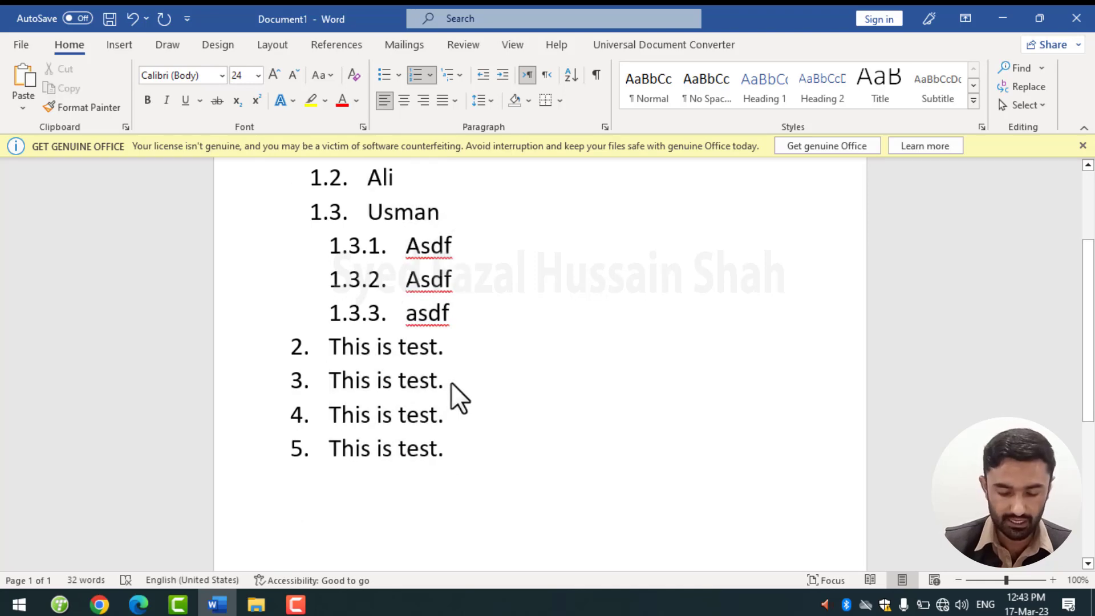
pyautogui.press('Return')
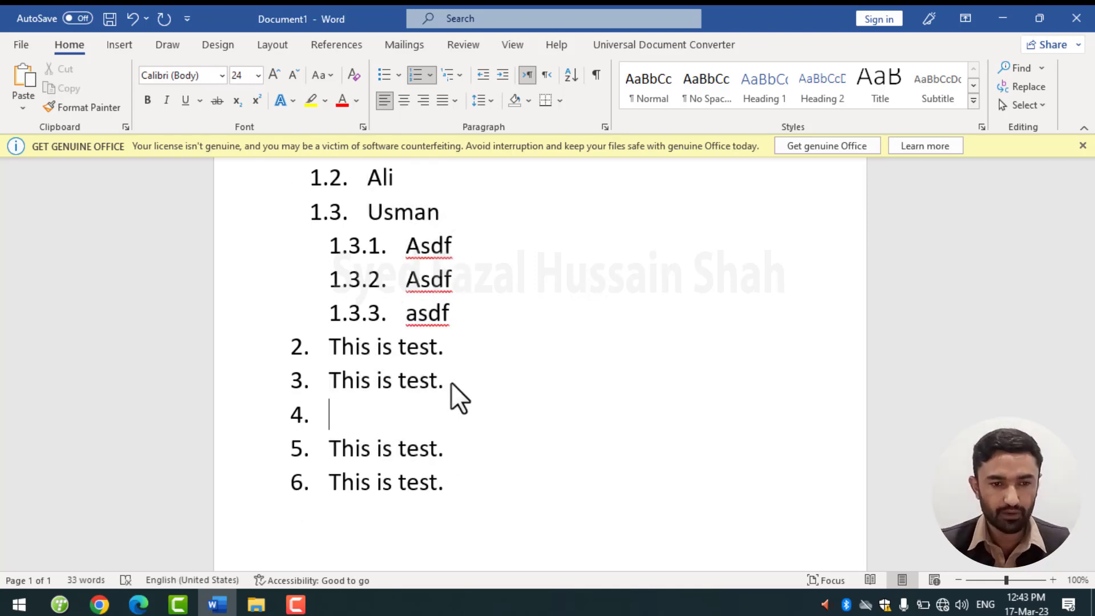
pyautogui.press('Tab')
pyautogui.write('asdf')
pyautogui.press('Return')
pyautogui.write('a')
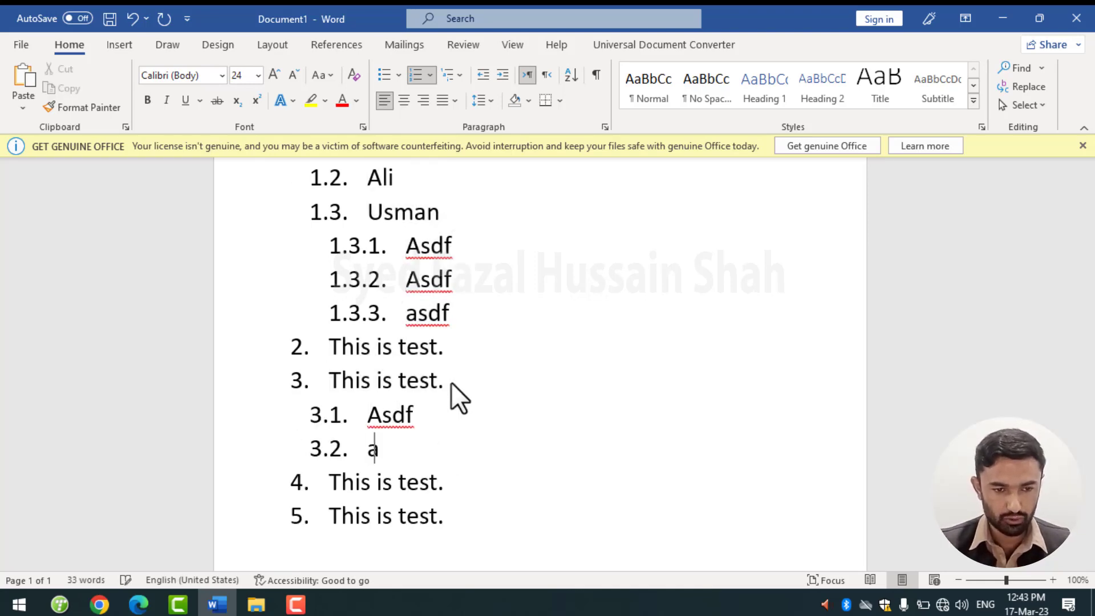
pyautogui.write('sdf')
pyautogui.press('Return')
pyautogui.write('asdf')
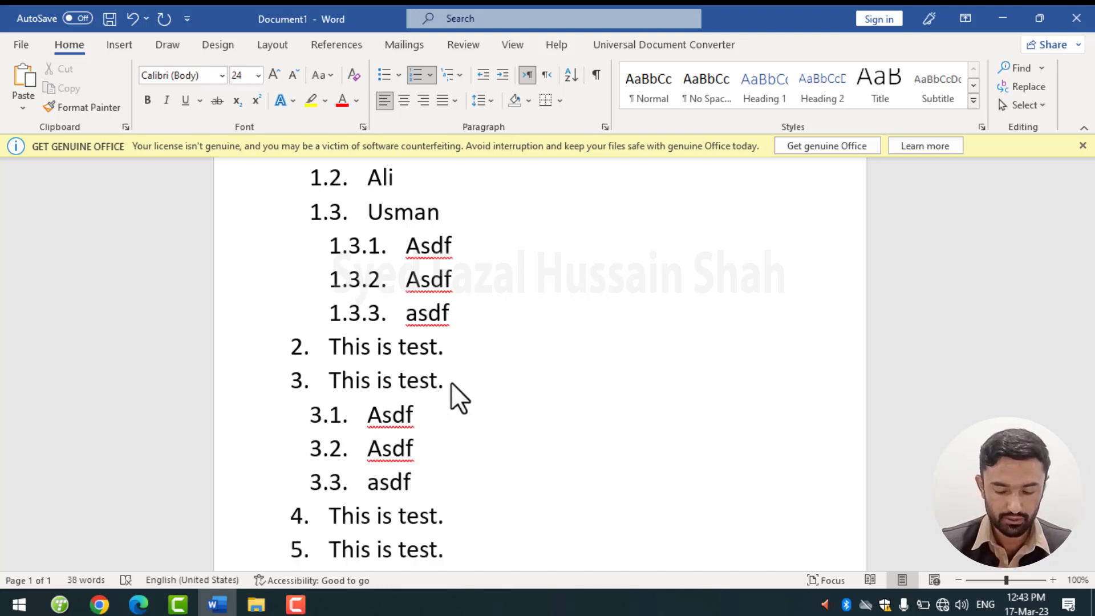
# End the sub-list with an unnumbered line and type a row of d's on it.
pyautogui.press('Return')
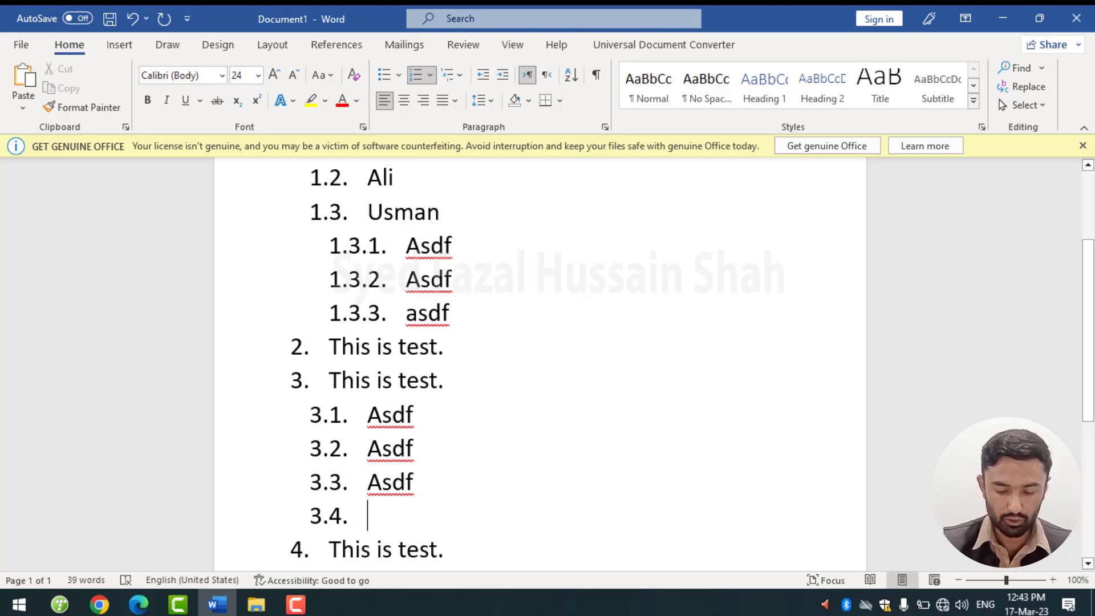
pyautogui.hotkey('shift', 'Tab')
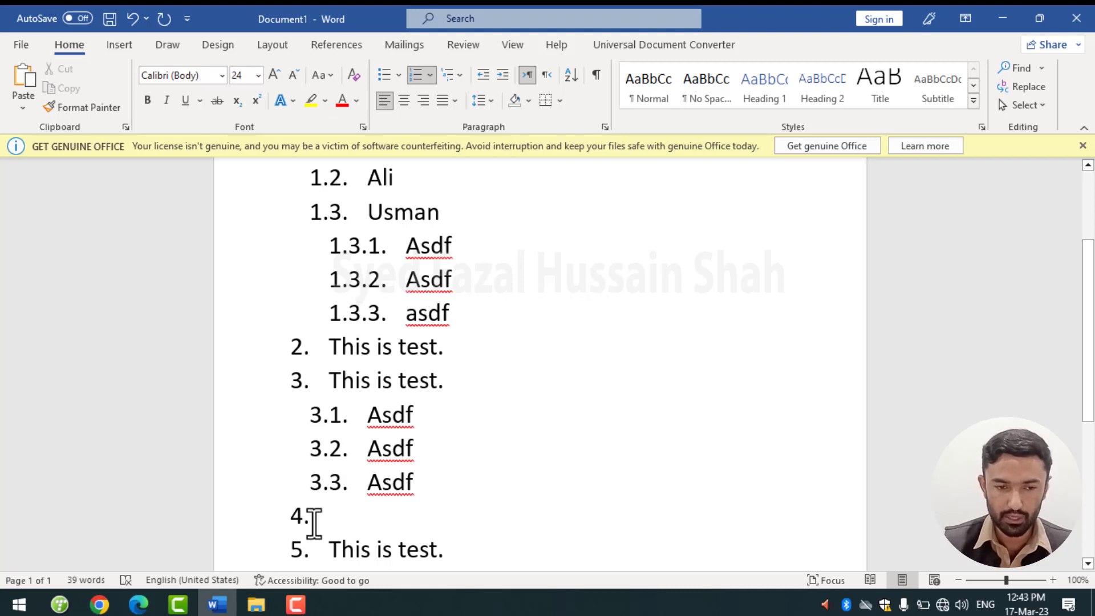
pyautogui.press('BackSpace')
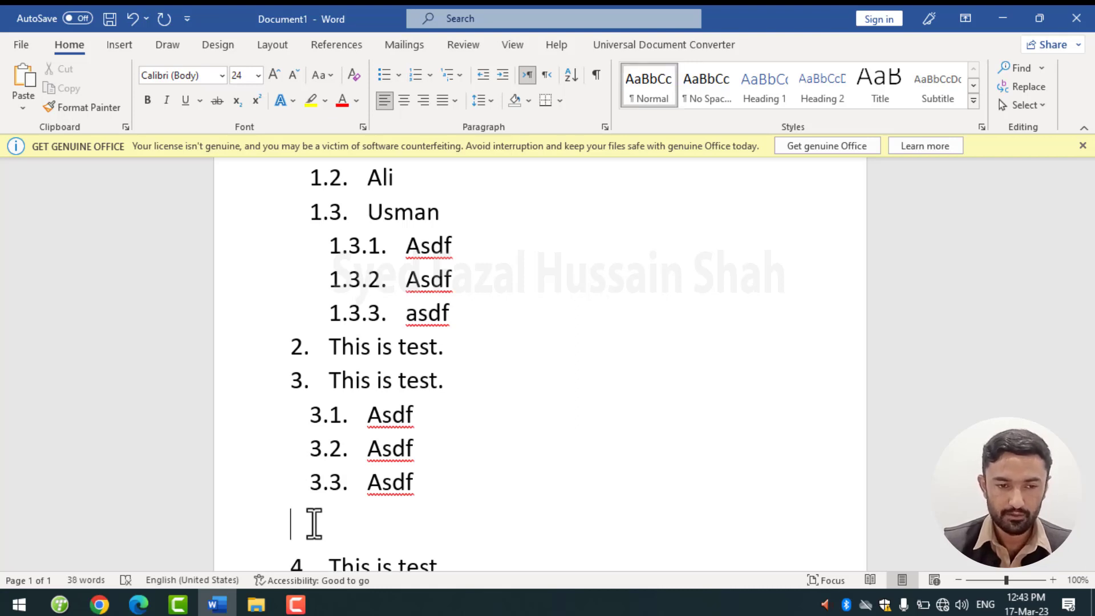
pyautogui.write('dddddddddddddd')
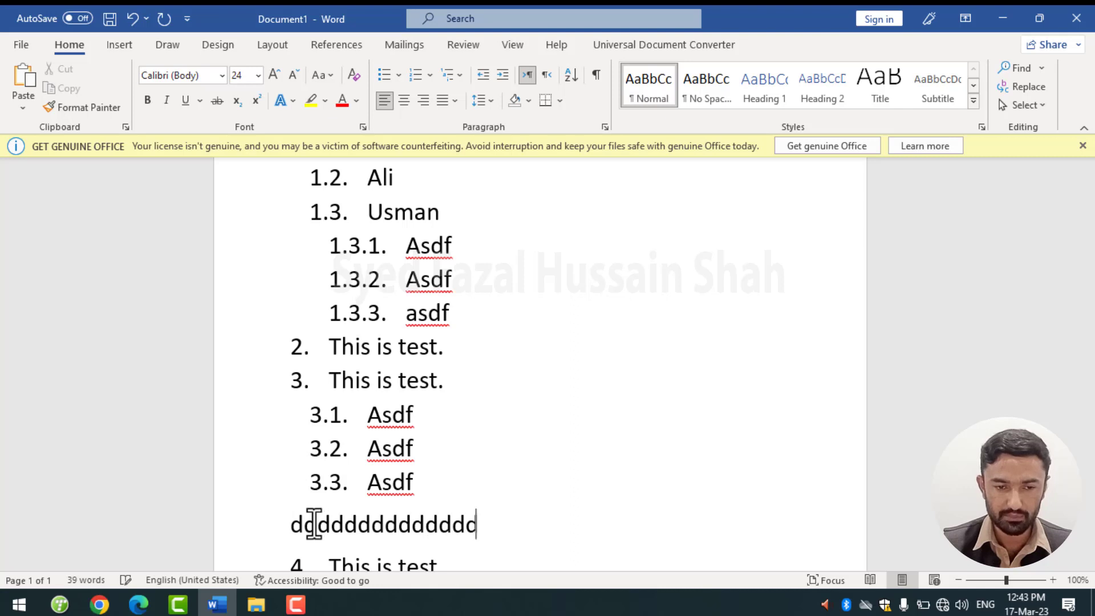
pyautogui.write('dddddddddddd')
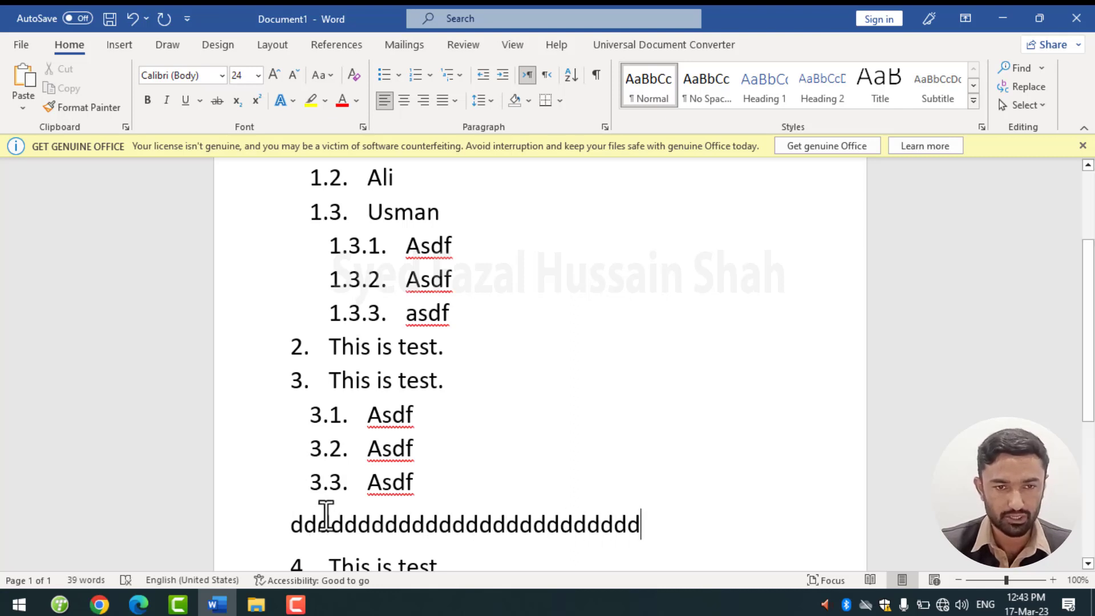
pyautogui.scroll(1, 327, 516)
pyautogui.scroll(1, 329, 505)
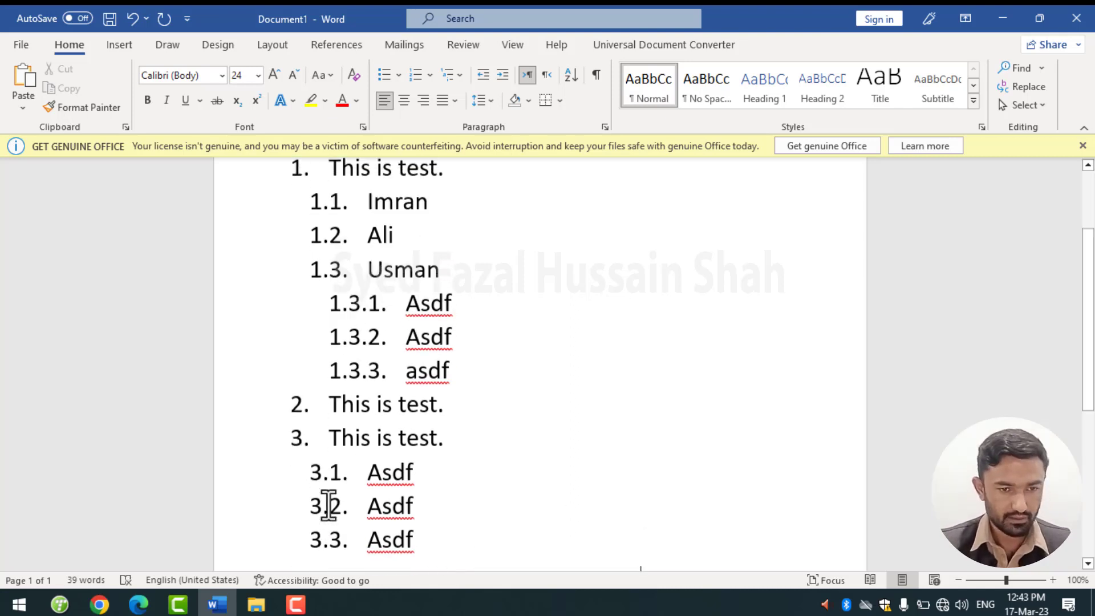
pyautogui.scroll(-4, 329, 506)
# Delete most of the list, keeping only two numbered 'This is test.' items.
pyautogui.moveTo(653, 392)
pyautogui.mouseDown()
pyautogui.moveTo(570, 356)
pyautogui.moveTo(318, 157)
pyautogui.mouseUp()
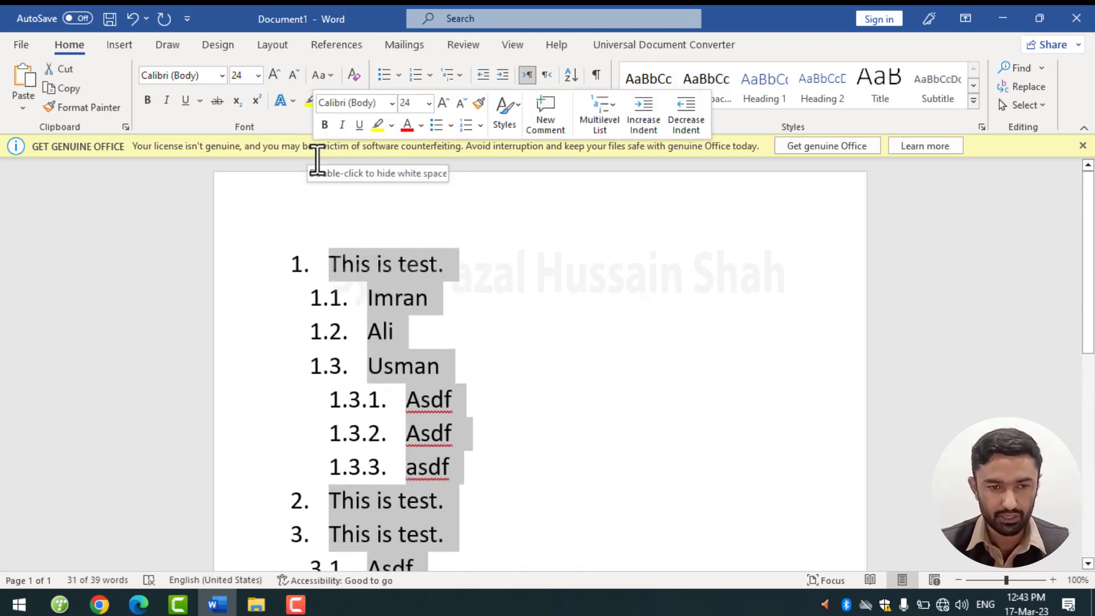
pyautogui.press('Delete')
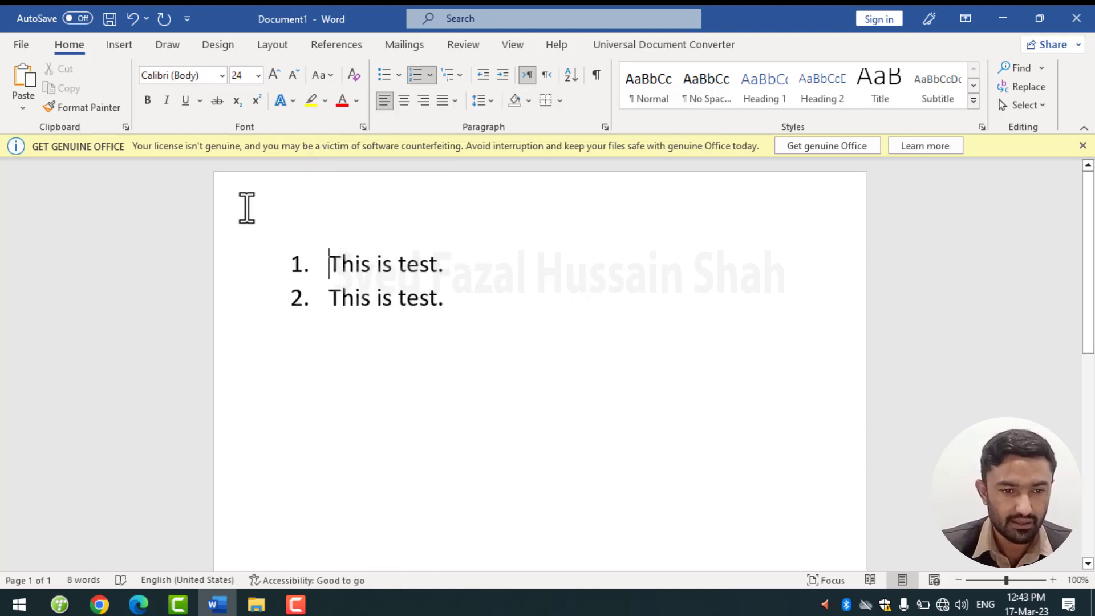
pyautogui.moveTo(244, 266); pyautogui.dragTo(245, 305)
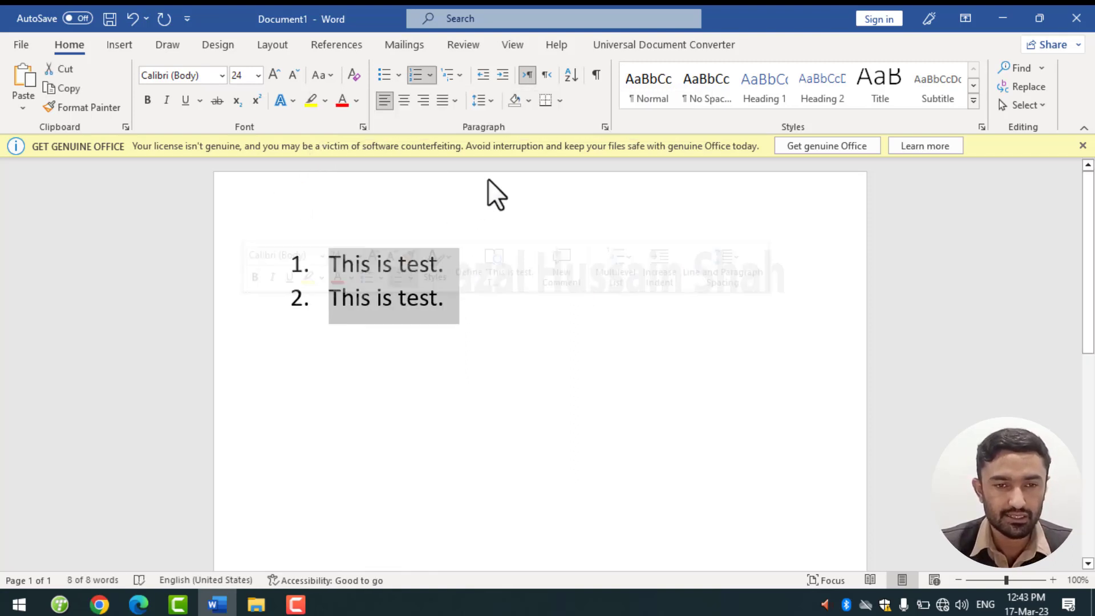
# Indent the two items five steps right, then back to their original indent.
pyautogui.click(503, 77)
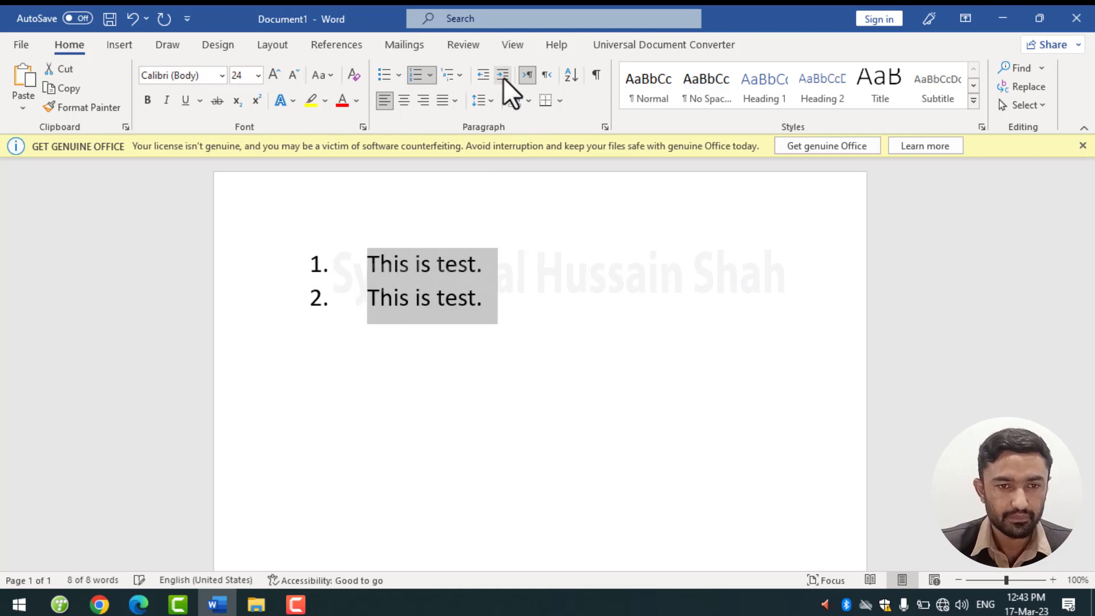
pyautogui.click(503, 77)
pyautogui.click(503, 77)
pyautogui.click(503, 78)
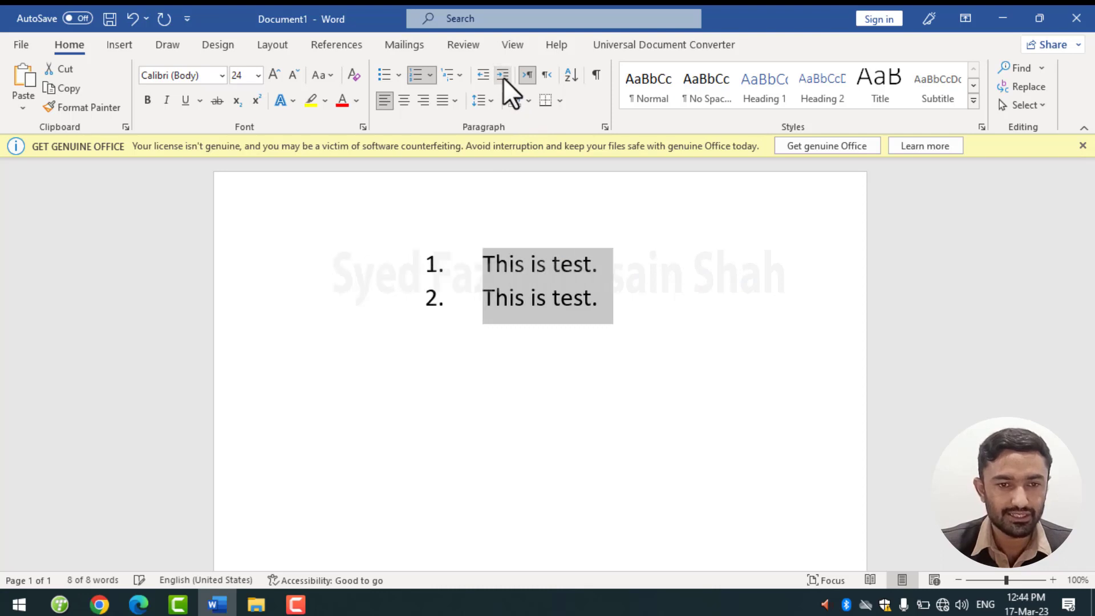
pyautogui.click(503, 77)
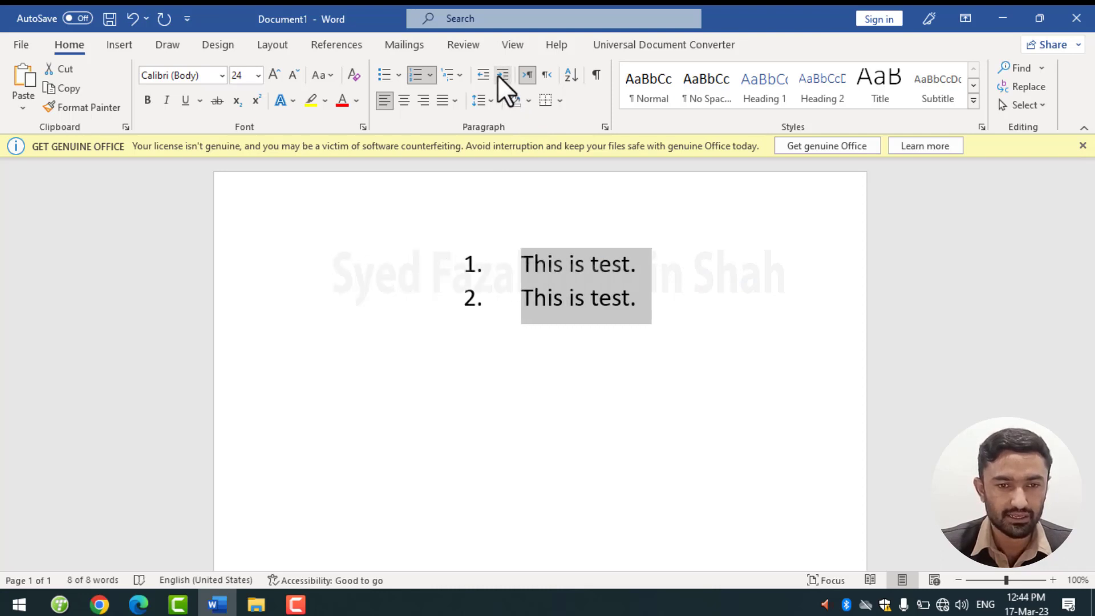
pyautogui.click(484, 74)
pyautogui.click(482, 74)
pyautogui.click(483, 73)
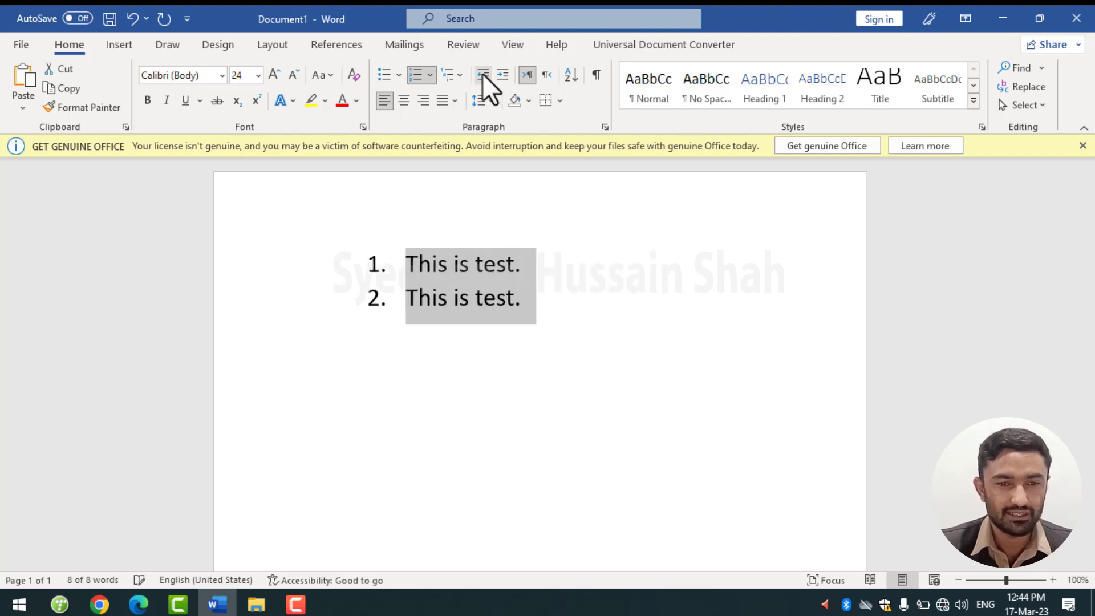
pyautogui.click(482, 74)
pyautogui.click(483, 74)
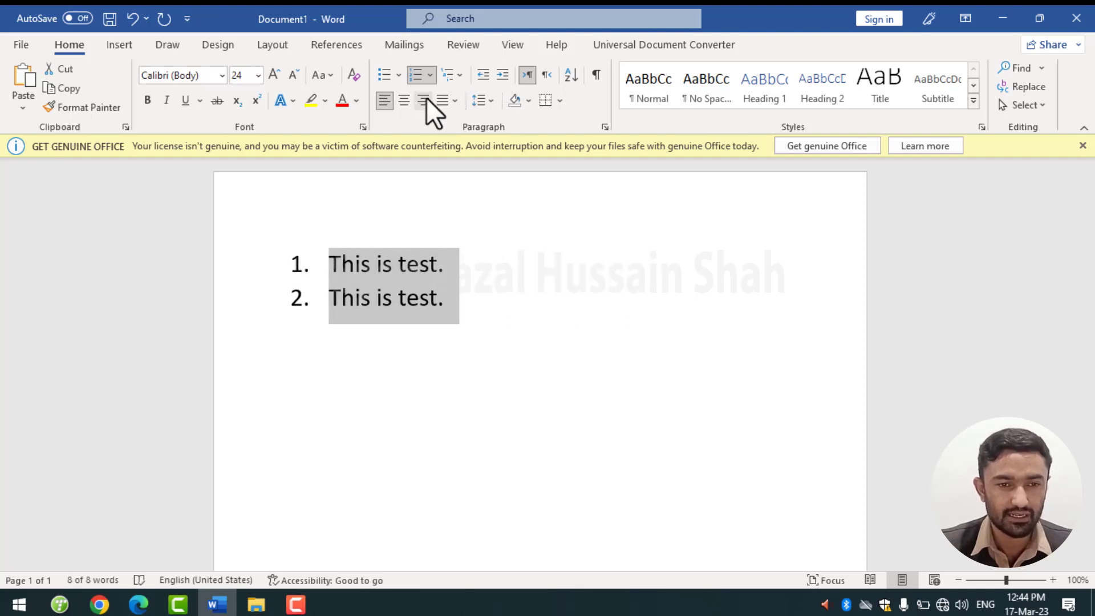
# Try centre and right alignment on the two items, then left-align them.
pyautogui.click(408, 101)
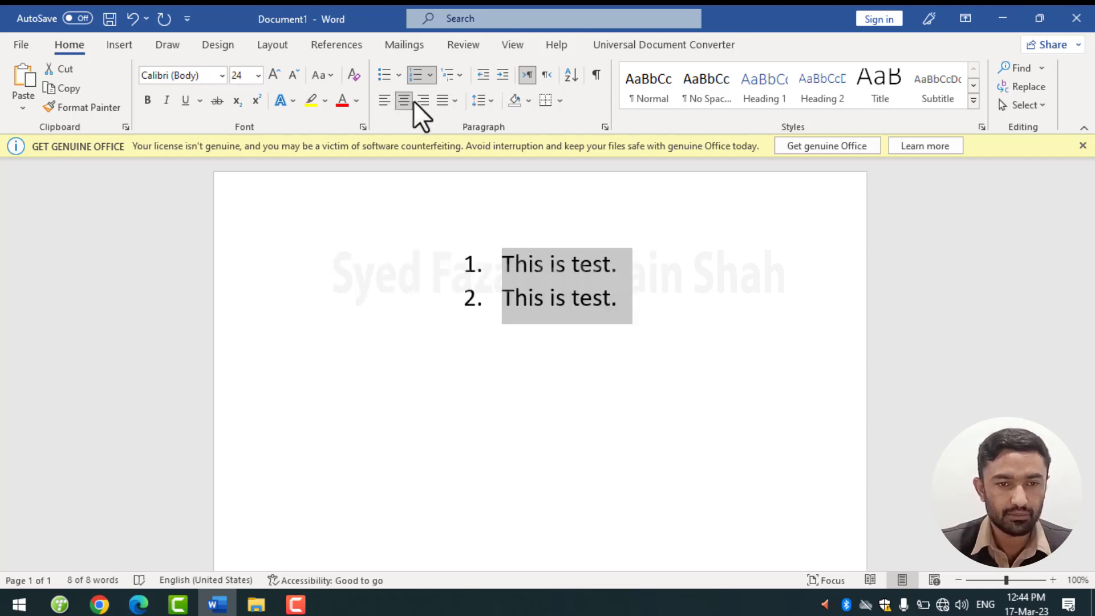
pyautogui.click(422, 101)
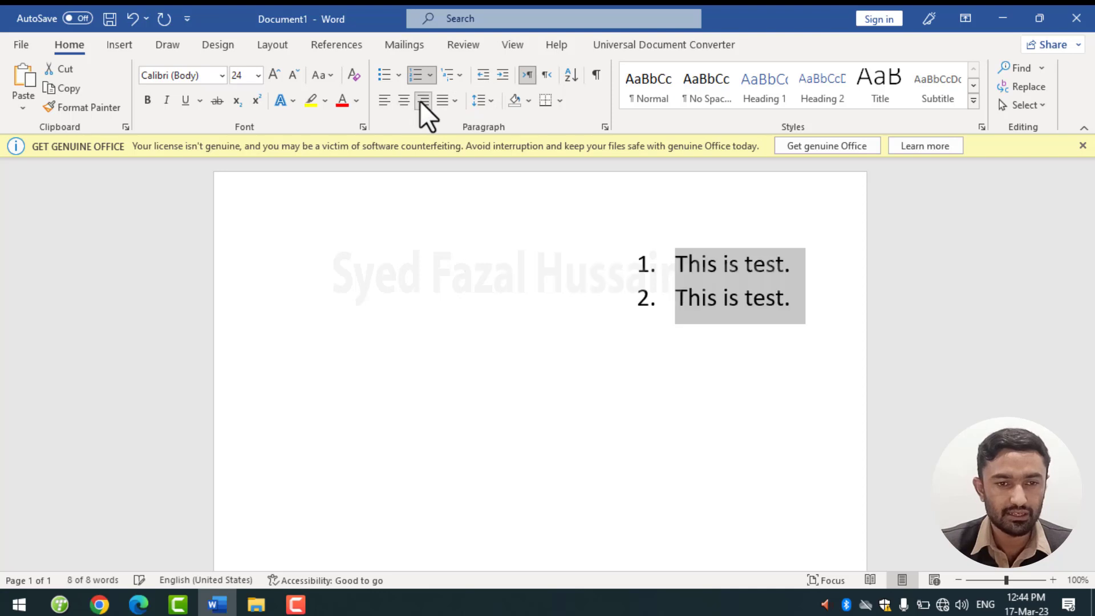
pyautogui.click(385, 101)
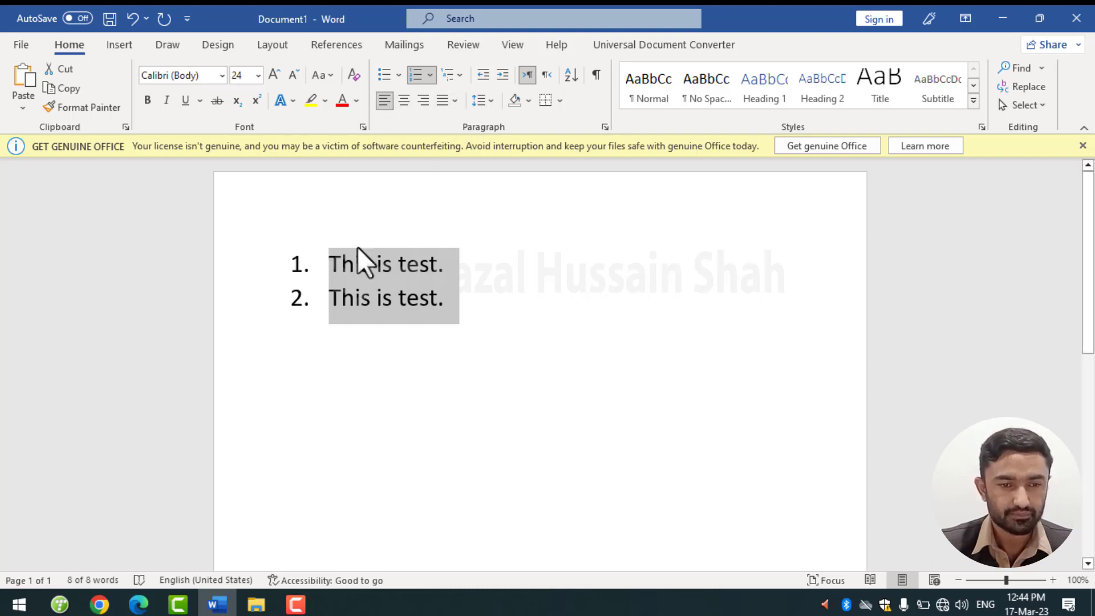
# Clear all formatting from the two list lines and delete the second line.
pyautogui.click(367, 268)
pyautogui.moveTo(276, 261); pyautogui.dragTo(260, 328)
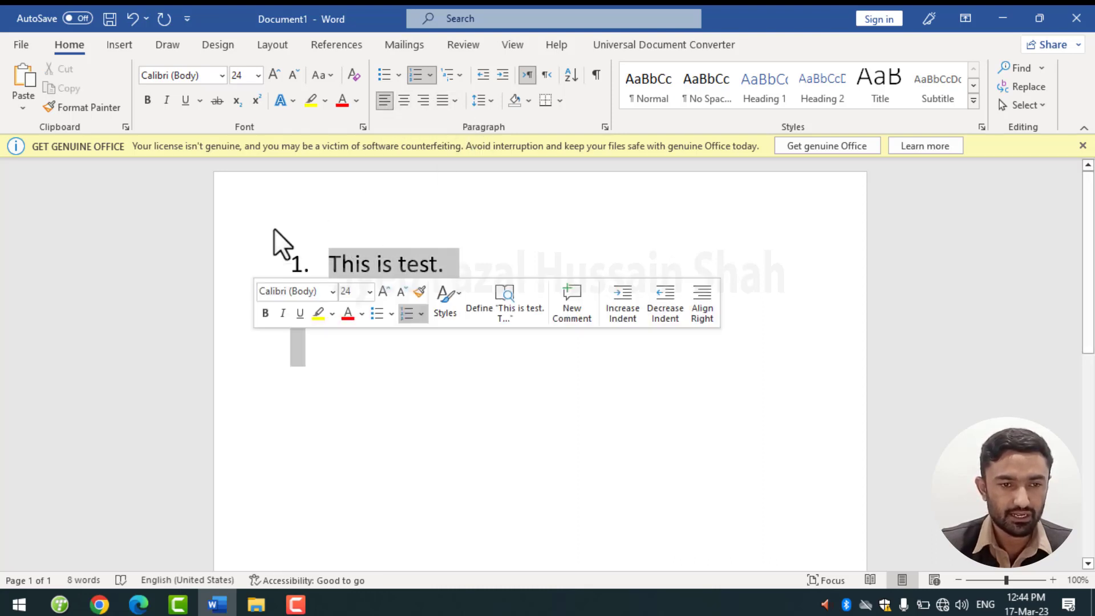
pyautogui.click(351, 74)
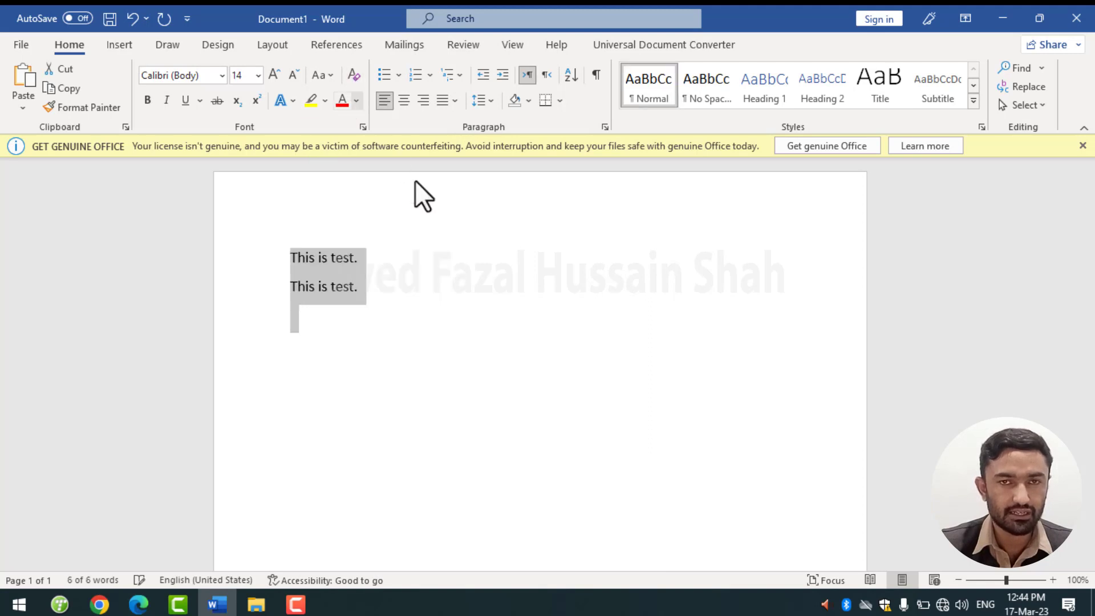
pyautogui.click(527, 296)
pyautogui.moveTo(398, 266); pyautogui.dragTo(396, 393)
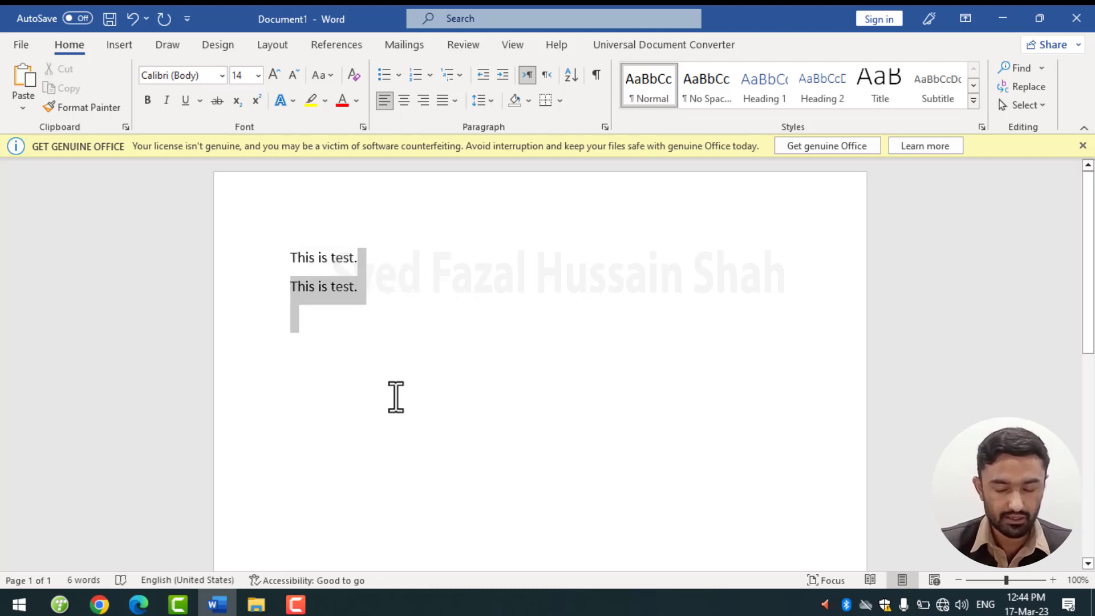
pyautogui.press('BackSpace')
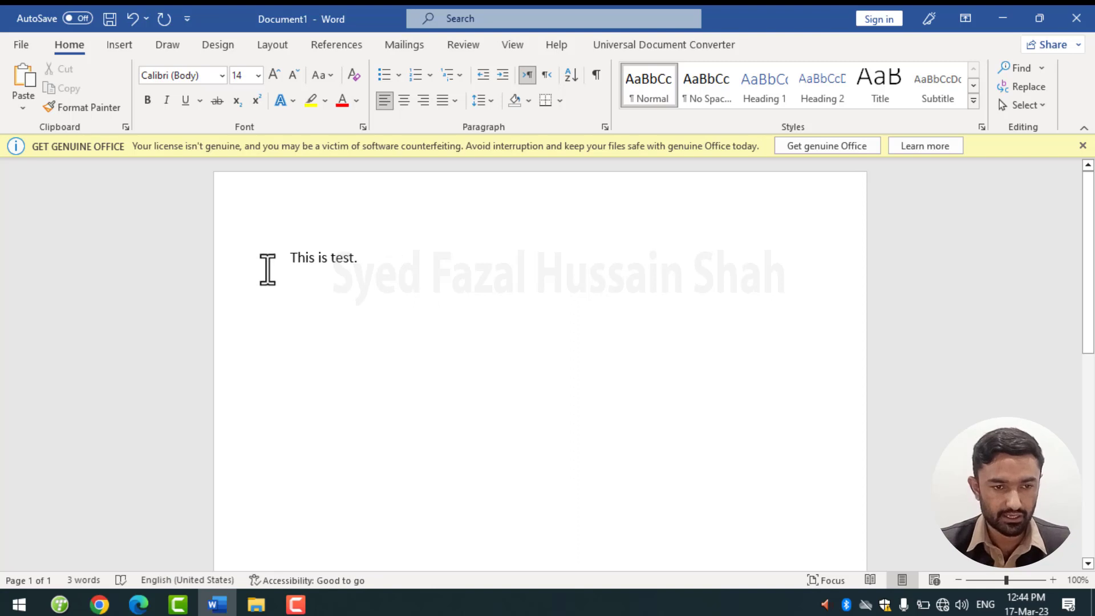
# Copy the remaining line, paste a few copies, then delete the pasted copies.
pyautogui.moveTo(267, 269); pyautogui.dragTo(432, 312)
pyautogui.hotkey('ctrl', 'c')
pyautogui.hotkey('ctrl', 'v')
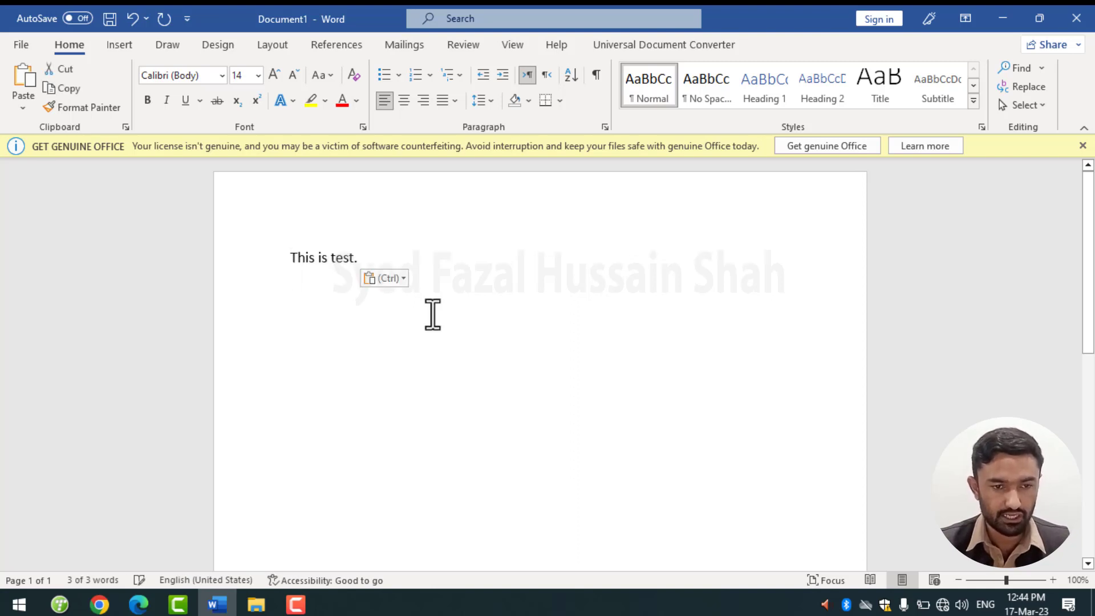
pyautogui.hotkey('ctrl', 'v')
pyautogui.hotkey('ctrl', 'v')
pyautogui.hotkey('ctrl', 'v')
pyautogui.hotkey('ctrl', 'v')
pyautogui.hotkey('ctrl', 'v')
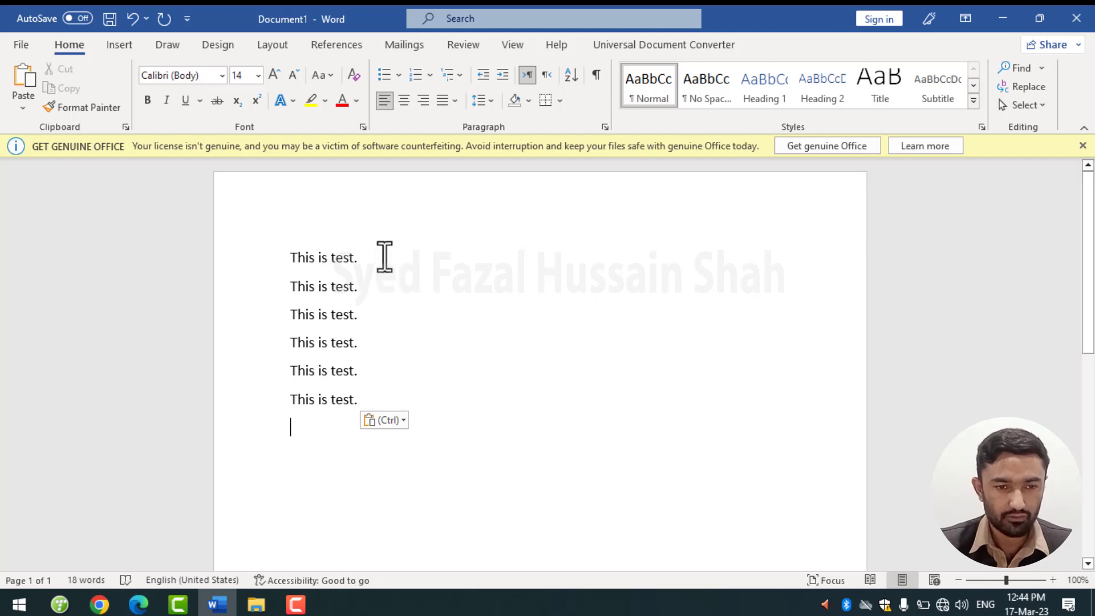
pyautogui.moveTo(384, 254); pyautogui.dragTo(425, 464)
pyautogui.press('Delete')
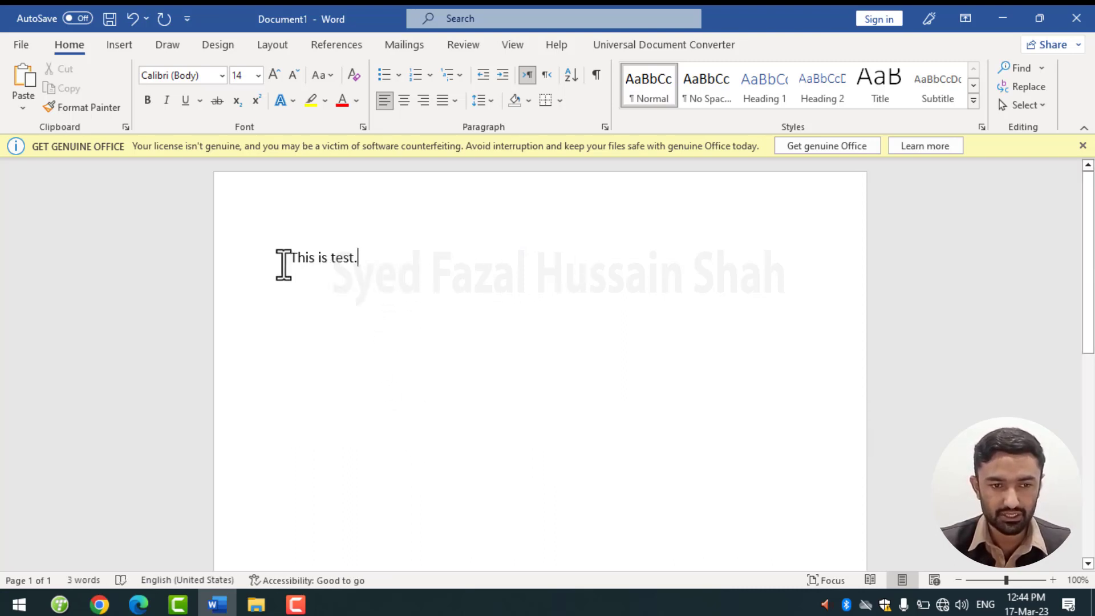
# Paste 'This is test.' repeatedly into one 135-word paragraph and select it.
pyautogui.moveTo(285, 260); pyautogui.dragTo(410, 264)
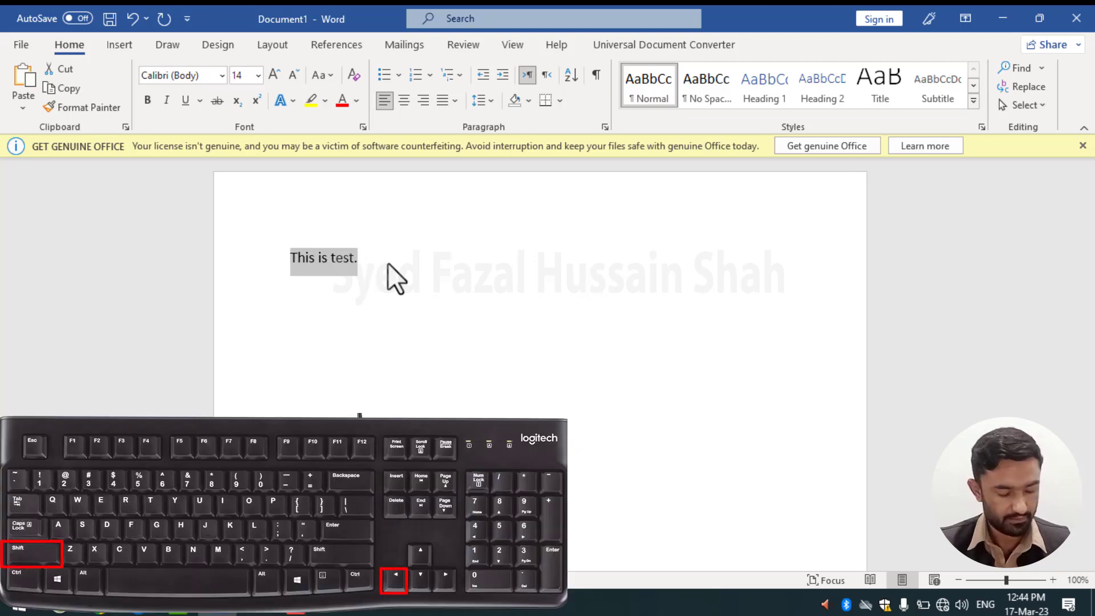
pyautogui.hotkey('ctrl', 'c')
pyautogui.hotkey('ctrl', 'v')
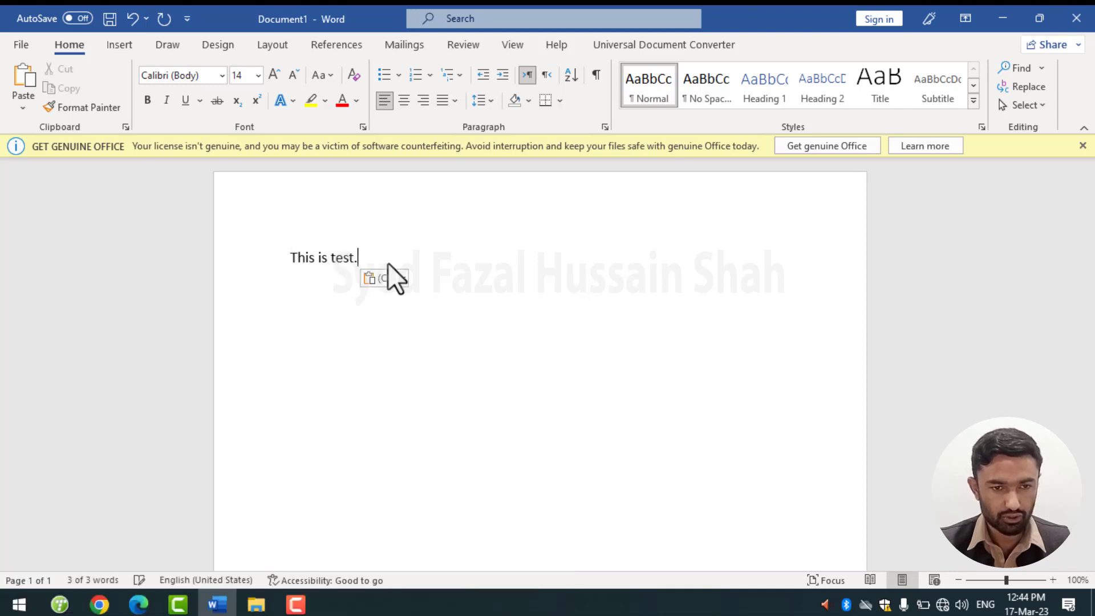
pyautogui.hotkey('ctrl', 'v')
pyautogui.hotkey('ctrl', 'v')
pyautogui.hotkey('ctrl', 'v')
pyautogui.hotkey('ctrl', 'v')
pyautogui.hotkey('ctrl', 'v')
pyautogui.hotkey('ctrl', 'v')
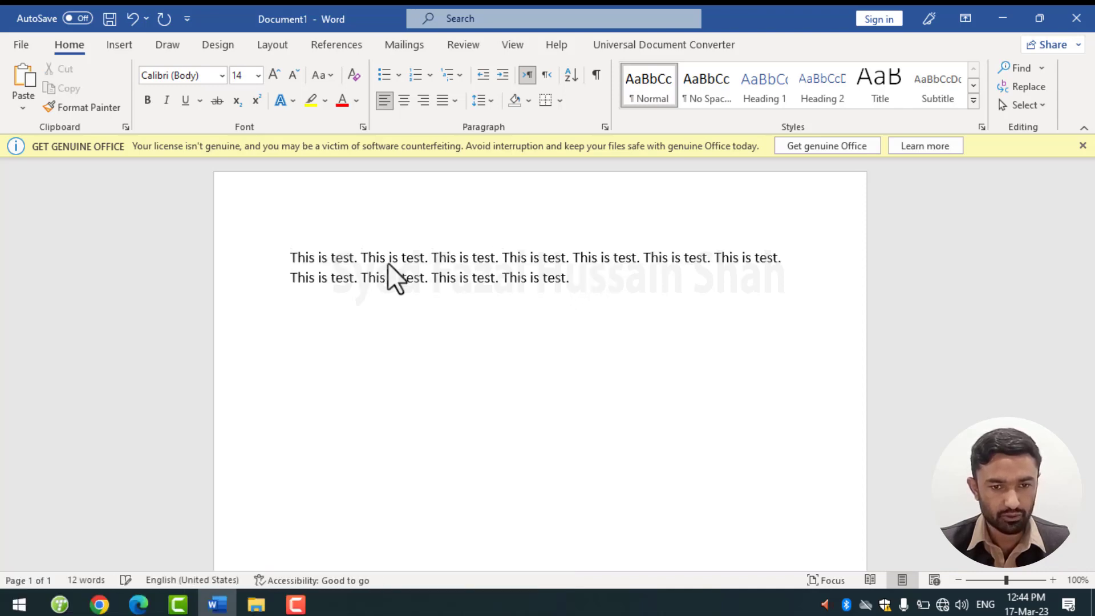
pyautogui.hotkey('ctrl', 'v')
pyautogui.hotkey('ctrl', 'v')
pyautogui.hotkey('ctrl', 'v')
pyautogui.hotkey('ctrl', 'v')
pyautogui.hotkey('ctrl', 'v')
pyautogui.hotkey('ctrl', 'v')
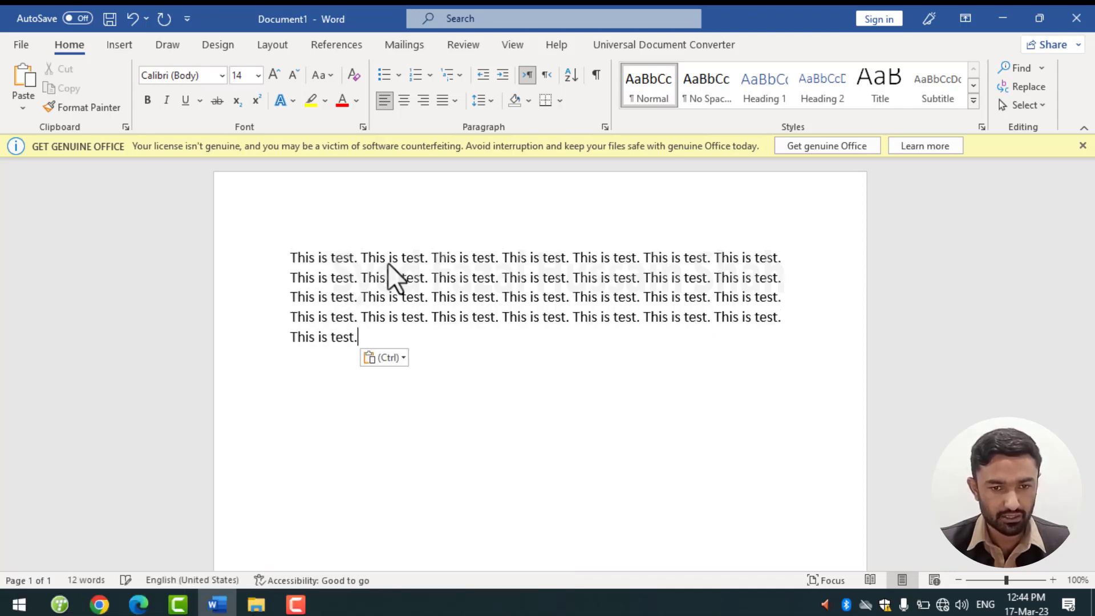
pyautogui.hotkey('ctrl', 'v')
pyautogui.hotkey('ctrl', 'v')
pyautogui.hotkey('ctrl', 'v')
pyautogui.hotkey('ctrl', 'v')
pyautogui.hotkey('ctrl', 'v')
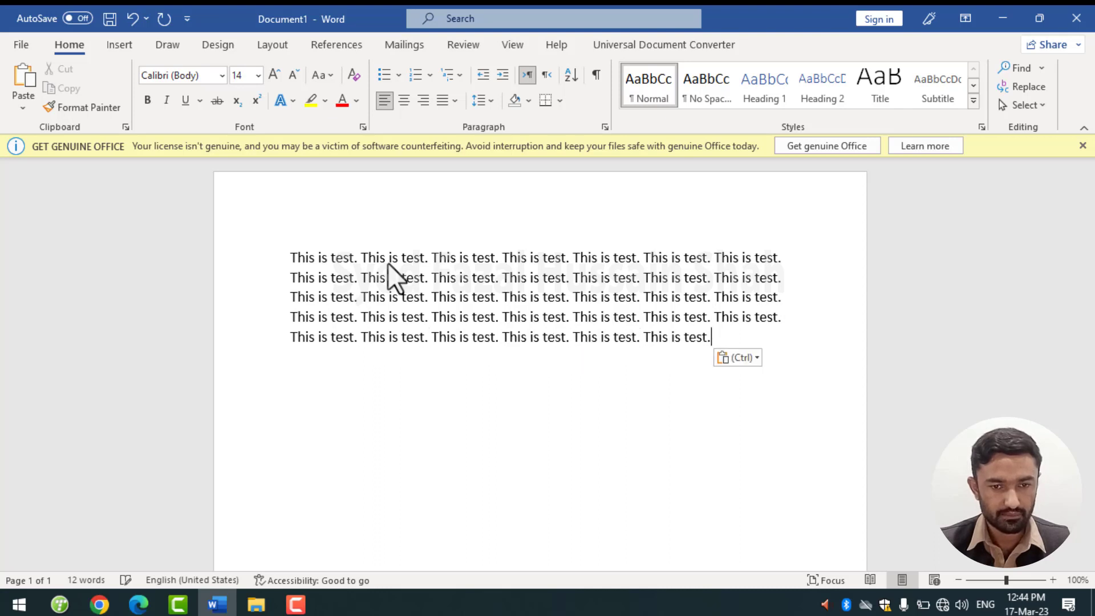
pyautogui.hotkey('ctrl', 'v')
pyautogui.hotkey('ctrl', 'v')
pyautogui.hotkey('ctrl', 'v')
pyautogui.hotkey('ctrl', 'v')
pyautogui.hotkey('ctrl', 'v')
pyautogui.hotkey('ctrl', 'v')
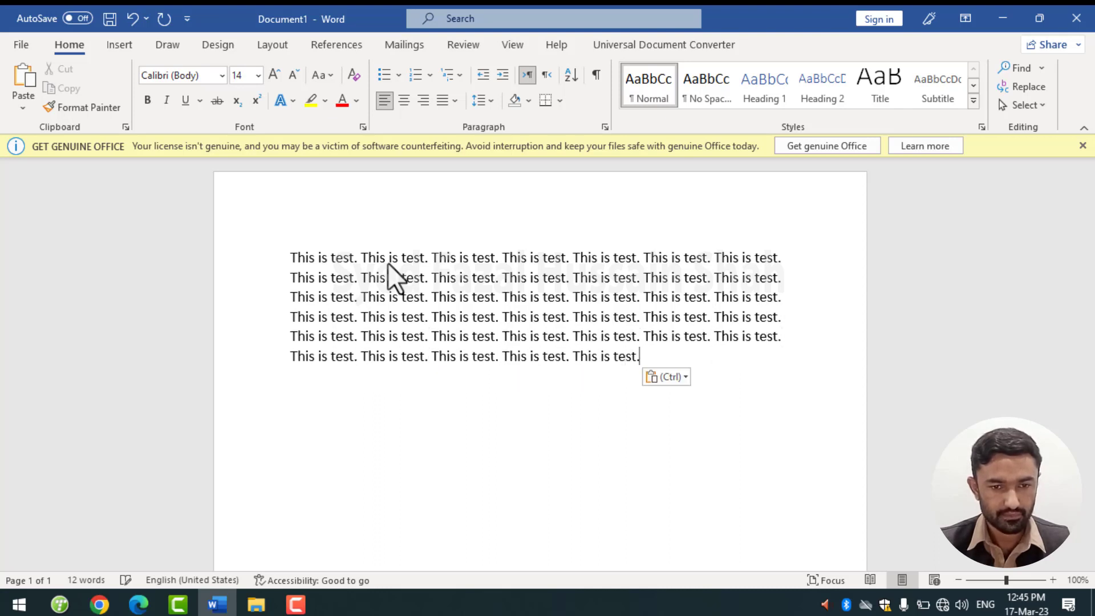
pyautogui.hotkey('ctrl', 'v')
pyautogui.hotkey('ctrl', 'v')
pyautogui.hotkey('ctrl', 'v')
pyautogui.hotkey('ctrl', 'v')
pyautogui.hotkey('ctrl', 'v')
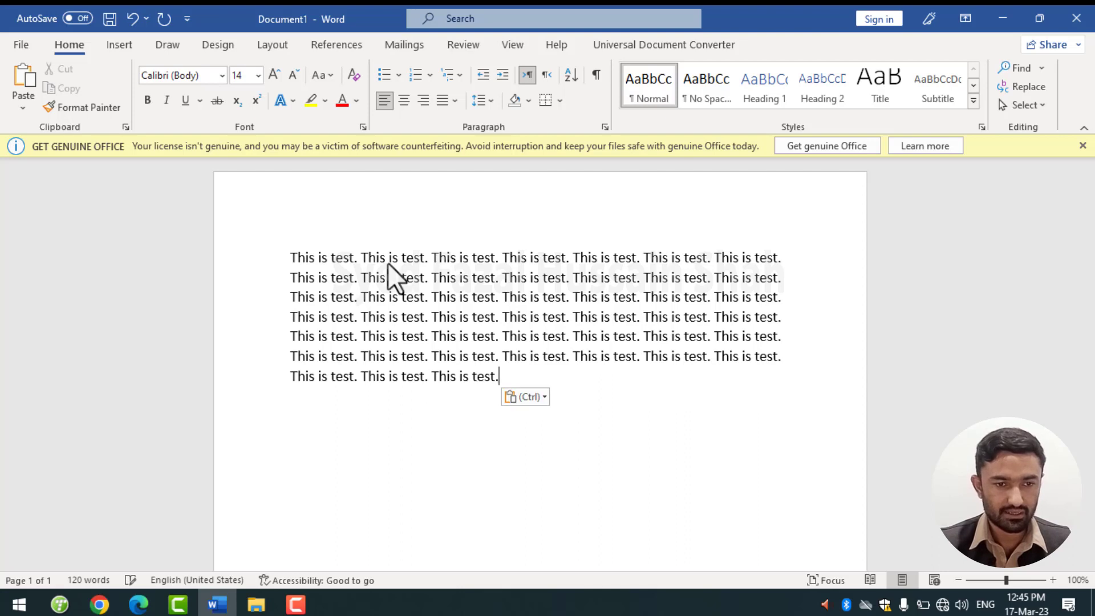
pyautogui.moveTo(272, 261); pyautogui.dragTo(273, 384)
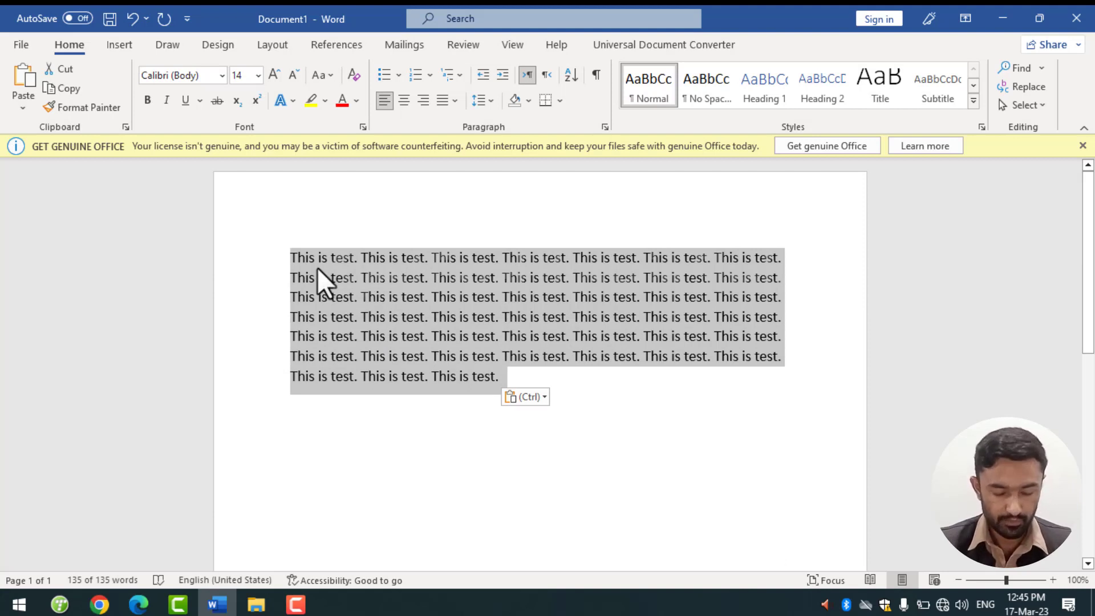
# Retype 'This is test.', trial-paste copies of it, and delete the extra lines.
pyautogui.write('thi')
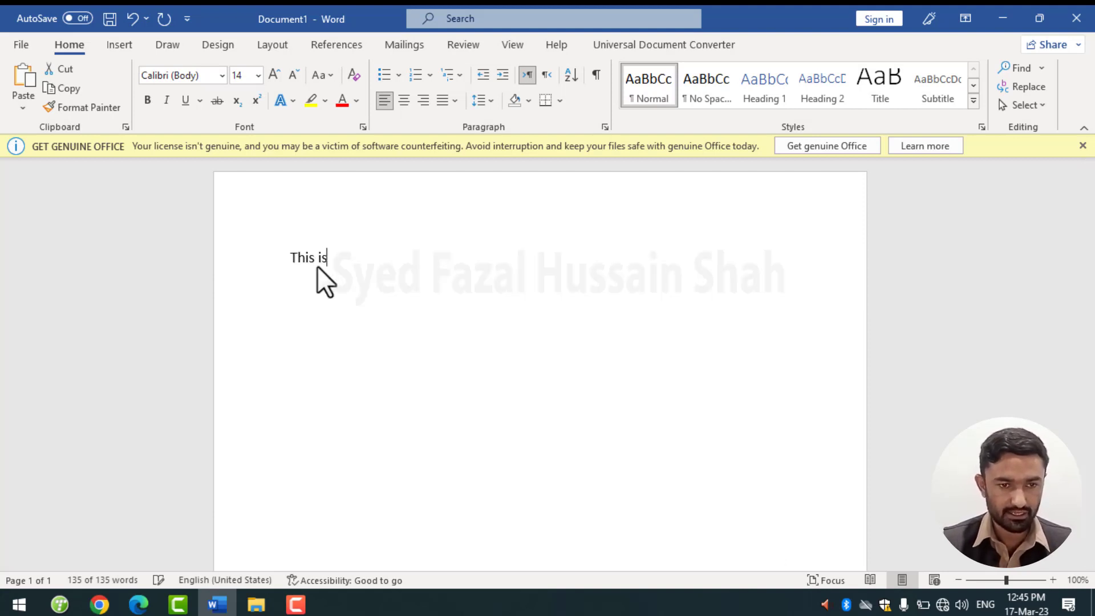
pyautogui.write('st')
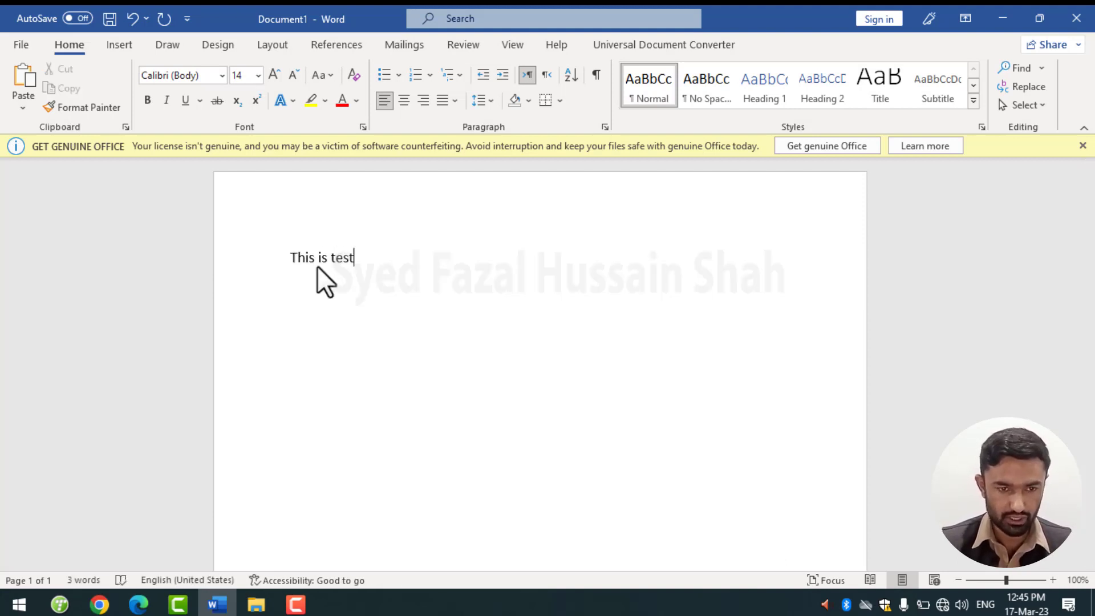
pyautogui.write('.')
pyautogui.moveTo(291, 260); pyautogui.dragTo(440, 261)
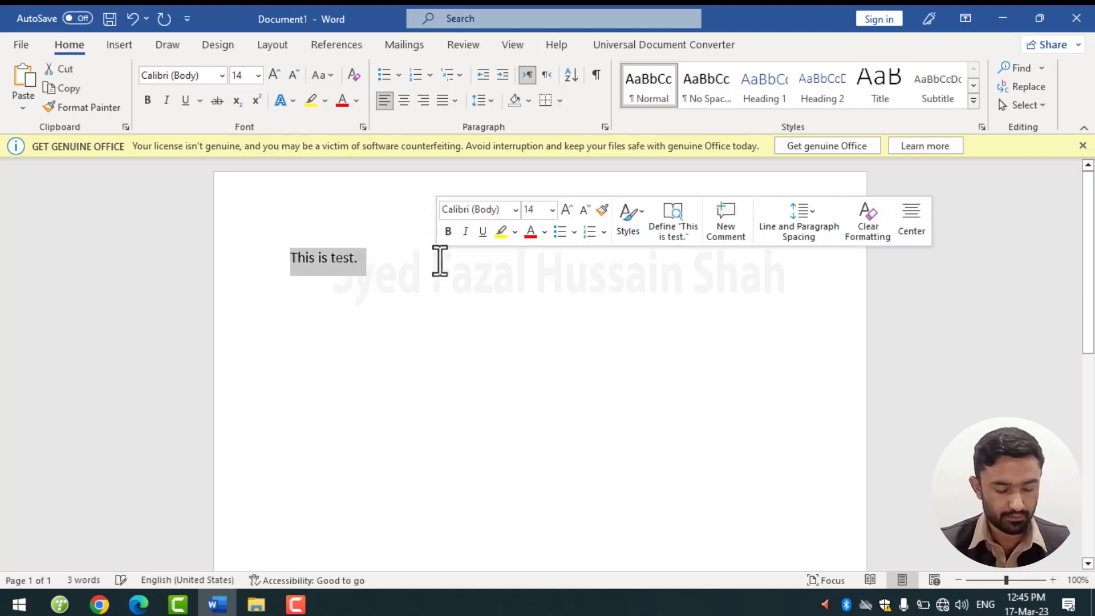
pyautogui.hotkey('ctrl', 'c')
pyautogui.hotkey('ctrl', 'v')
pyautogui.hotkey('ctrl', 'v')
pyautogui.hotkey('ctrl', 'v')
pyautogui.hotkey('ctrl', 'v')
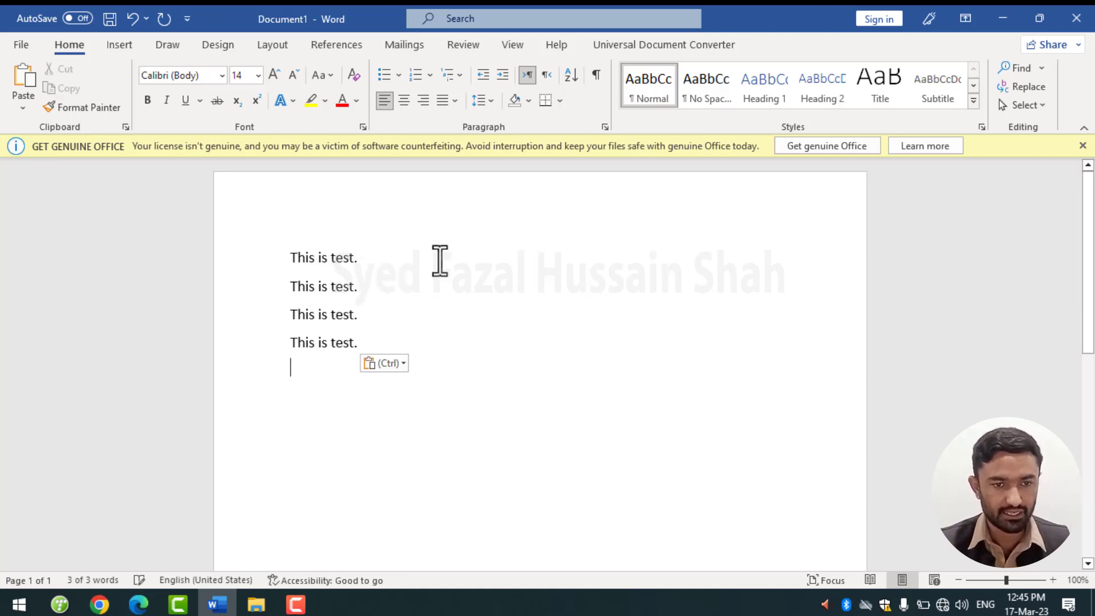
pyautogui.hotkey('ctrl', 'v')
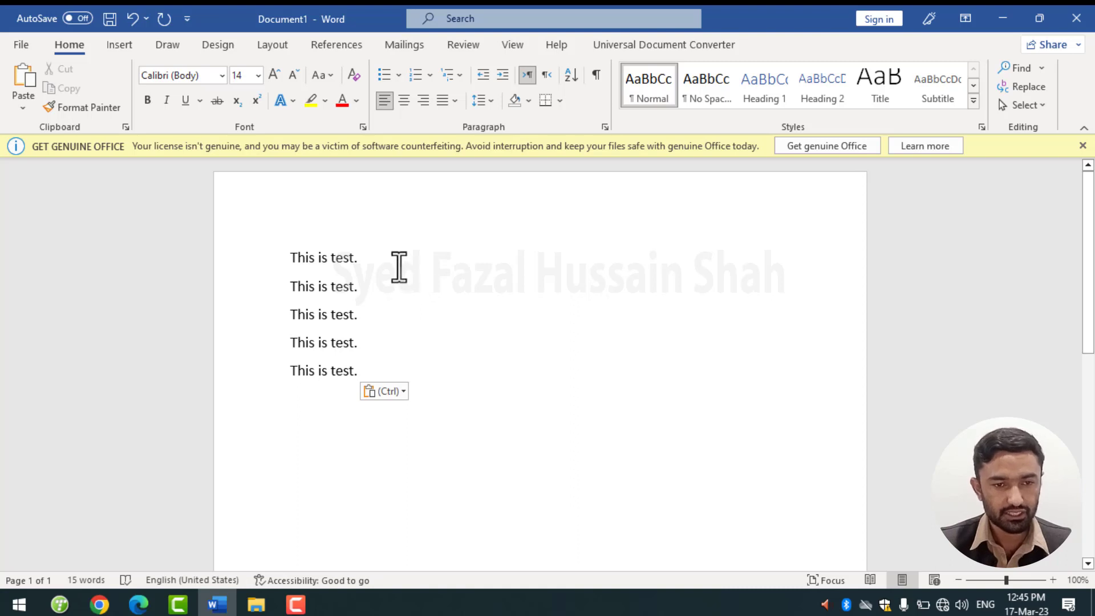
pyautogui.moveTo(392, 259)
pyautogui.mouseDown()
pyautogui.moveTo(426, 374)
pyautogui.moveTo(430, 460)
pyautogui.mouseUp()
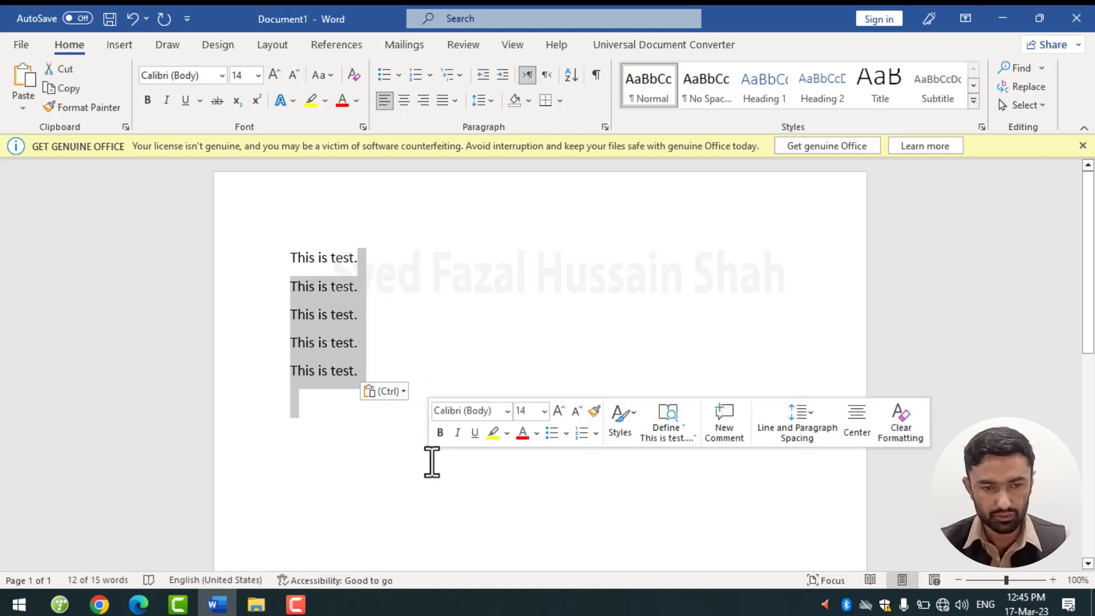
pyautogui.press('Delete')
# Copy the sentence again and remove the surplus pasted lines, leaving one line.
pyautogui.moveTo(274, 258); pyautogui.dragTo(557, 325)
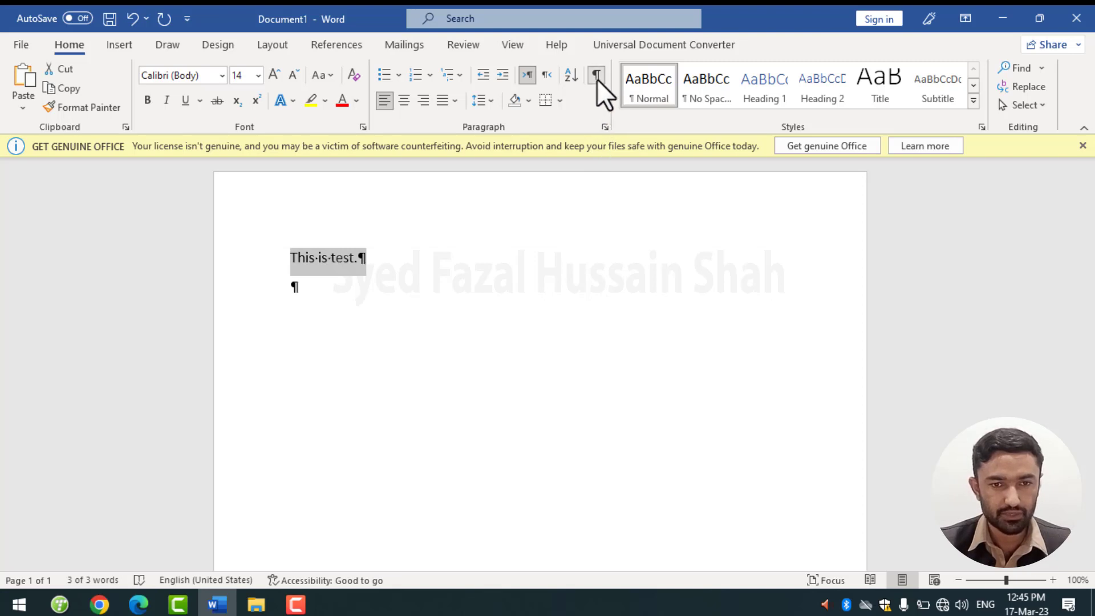
pyautogui.click(363, 266)
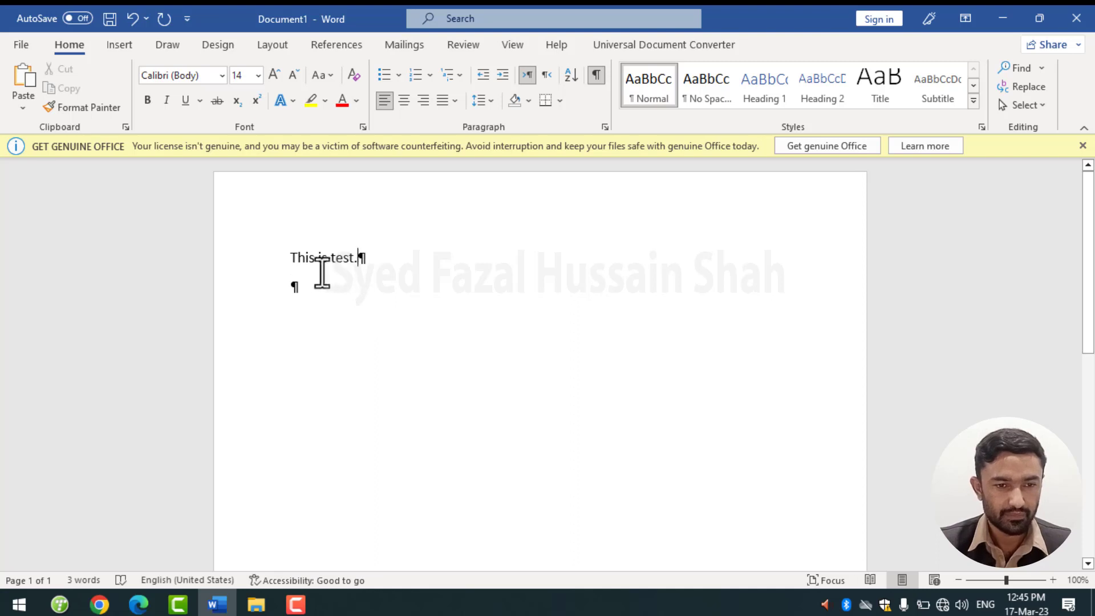
pyautogui.doubleClick(295, 258)
pyautogui.moveTo(323, 260); pyautogui.dragTo(373, 257)
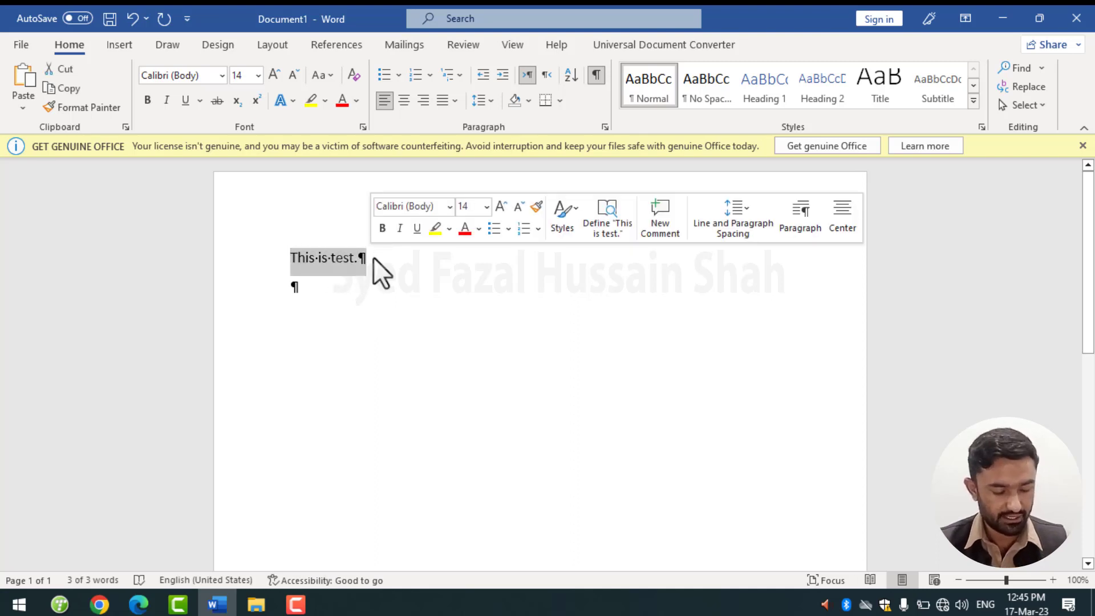
pyautogui.hotkey('ctrl', 'c')
pyautogui.hotkey('ctrl', 'v')
pyautogui.hotkey('ctrl', 'v')
pyautogui.hotkey('ctrl', 'v')
pyautogui.hotkey('ctrl', 'v')
pyautogui.hotkey('ctrl', 'v')
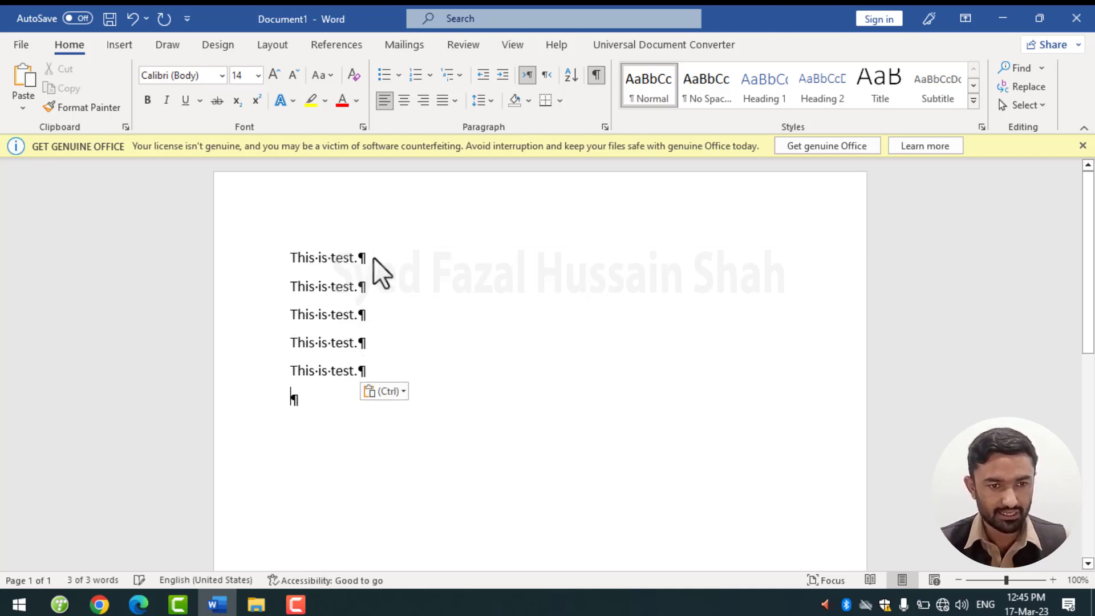
pyautogui.moveTo(390, 268); pyautogui.dragTo(405, 450)
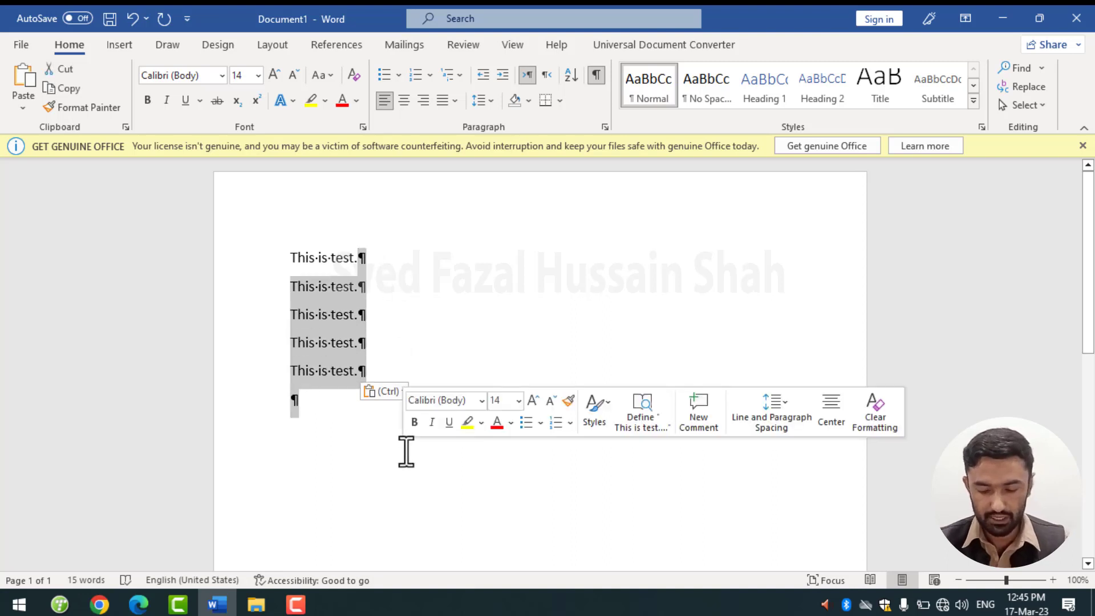
pyautogui.press('Delete')
# Paste repeated copies into a seven-line, 138-word paragraph and hide formatting marks.
pyautogui.click(272, 260)
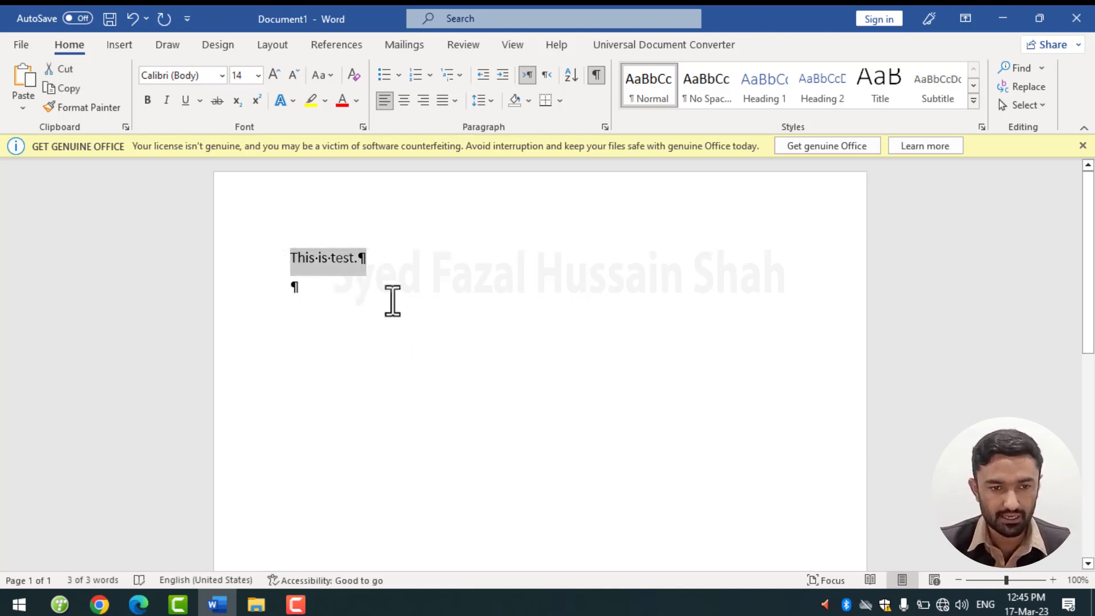
pyautogui.hotkey('shift', 'Left')
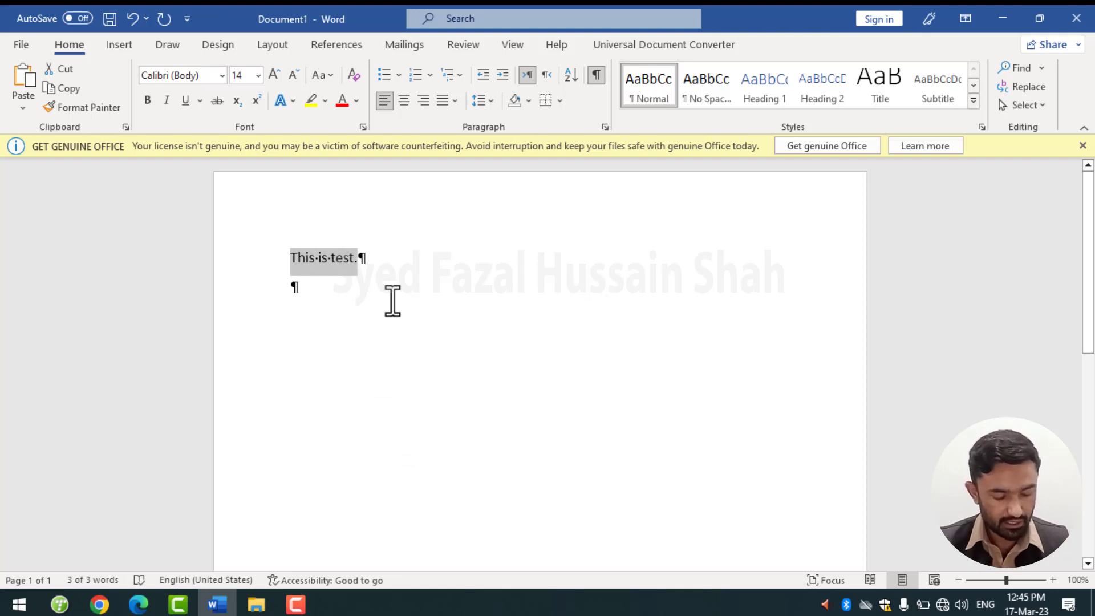
pyautogui.hotkey('ctrl', 'c')
pyautogui.hotkey('ctrl', 'v')
pyautogui.hotkey('ctrl', 'v')
pyautogui.hotkey('ctrl', 'v')
pyautogui.hotkey('ctrl', 'v')
pyautogui.hotkey('ctrl', 'v')
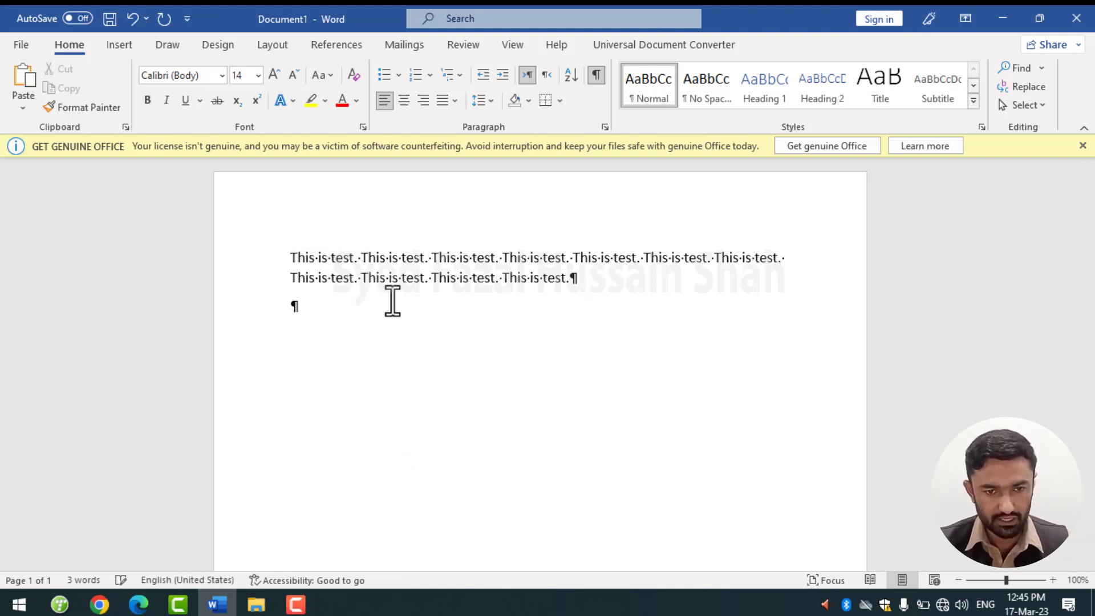
pyautogui.hotkey('ctrl', 'v')
pyautogui.hotkey('ctrl', 'v')
pyautogui.hotkey('ctrl', 'v')
pyautogui.hotkey('ctrl', 'v')
pyautogui.hotkey('ctrl', 'v')
pyautogui.hotkey('ctrl', 'v')
pyautogui.hotkey('ctrl', 'v')
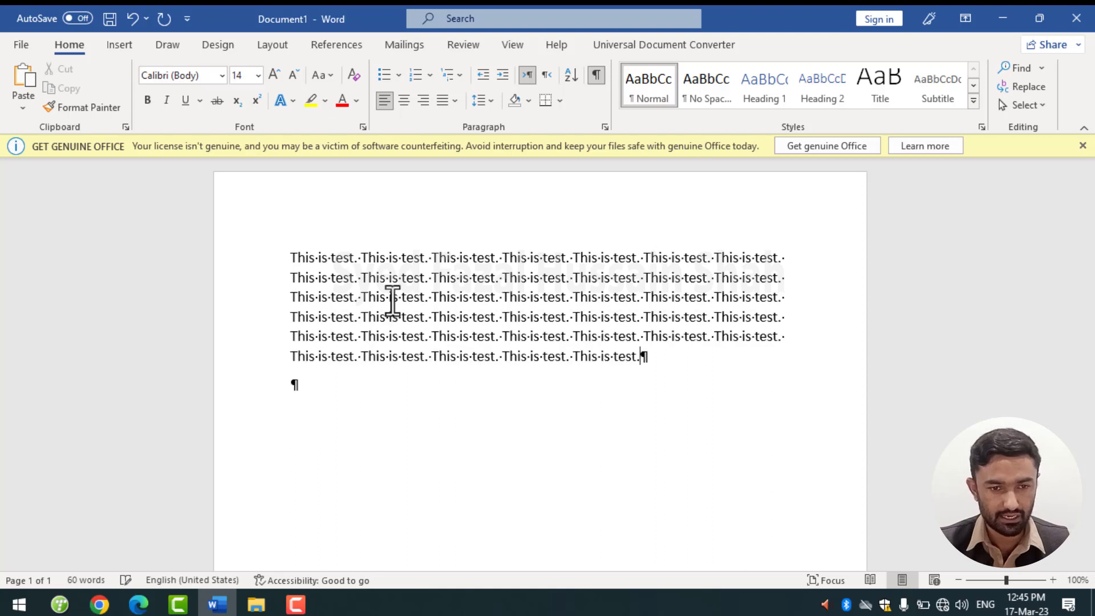
pyautogui.hotkey('ctrl', 'v')
pyautogui.hotkey('ctrl', 'v')
pyautogui.hotkey('ctrl', 'v')
pyautogui.hotkey('ctrl', 'v')
pyautogui.hotkey('ctrl', 'v')
pyautogui.hotkey('ctrl', 'v')
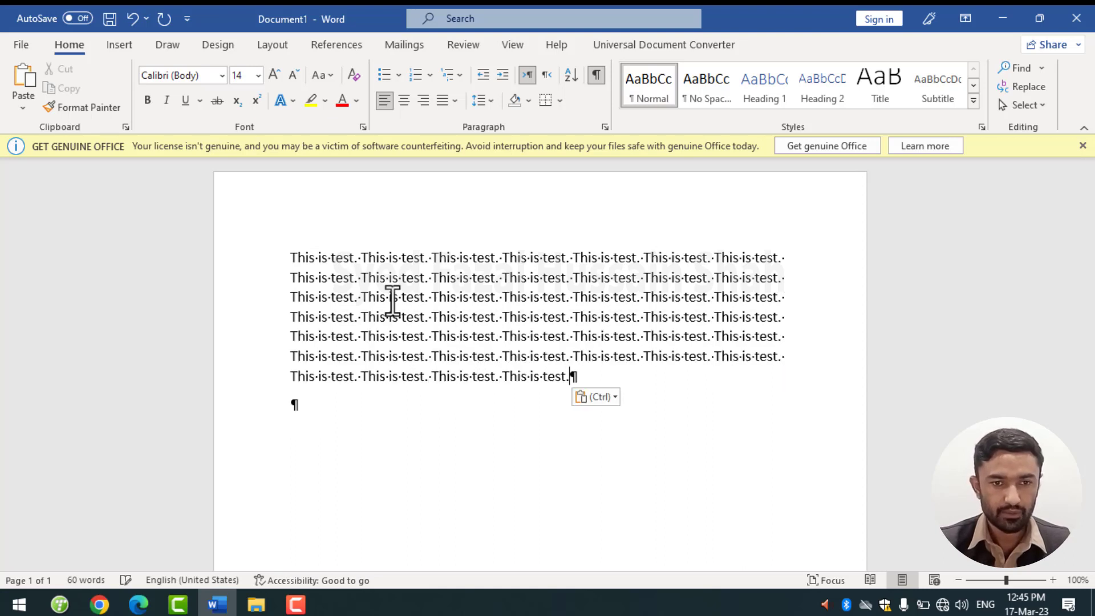
pyautogui.click(596, 75)
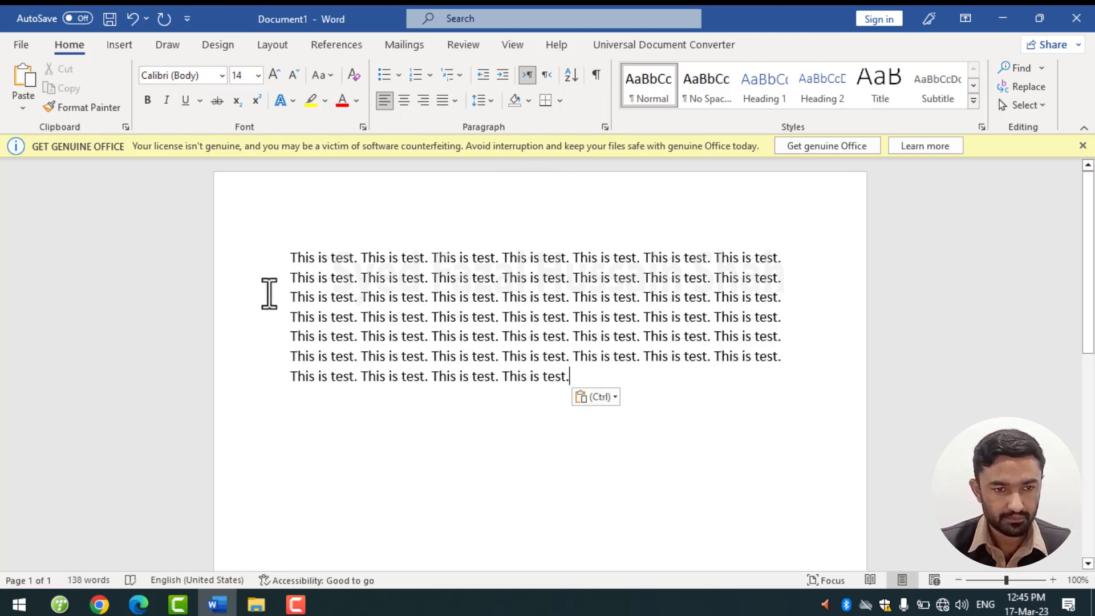
# Grow the repeated-sentence text to 18 pt and justify it, leaving line spacing unchanged.
pyautogui.moveTo(251, 255); pyautogui.dragTo(249, 393)
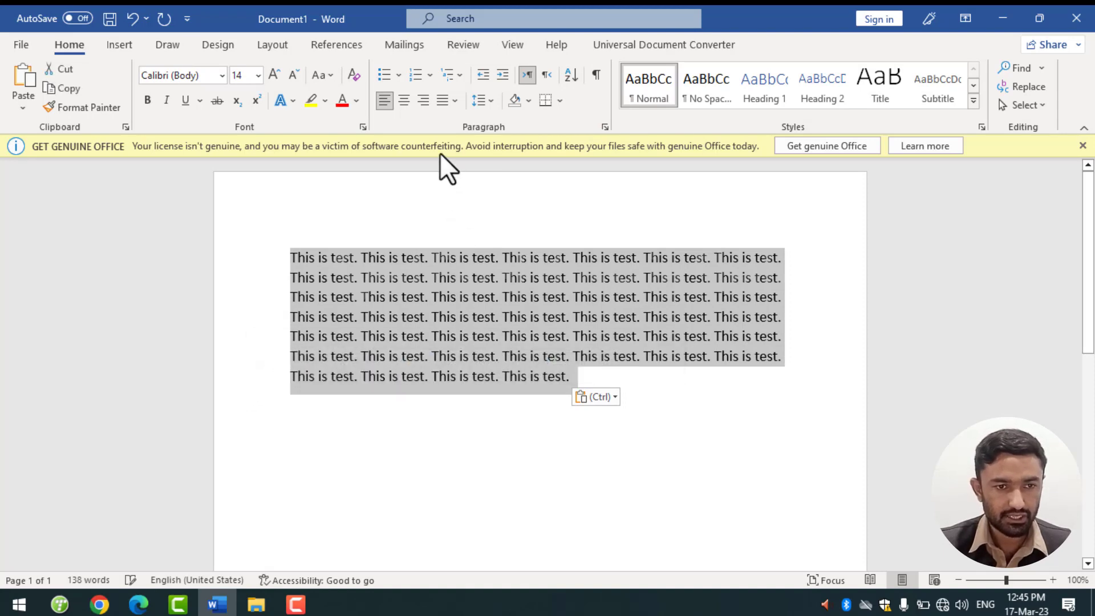
pyautogui.click(275, 79)
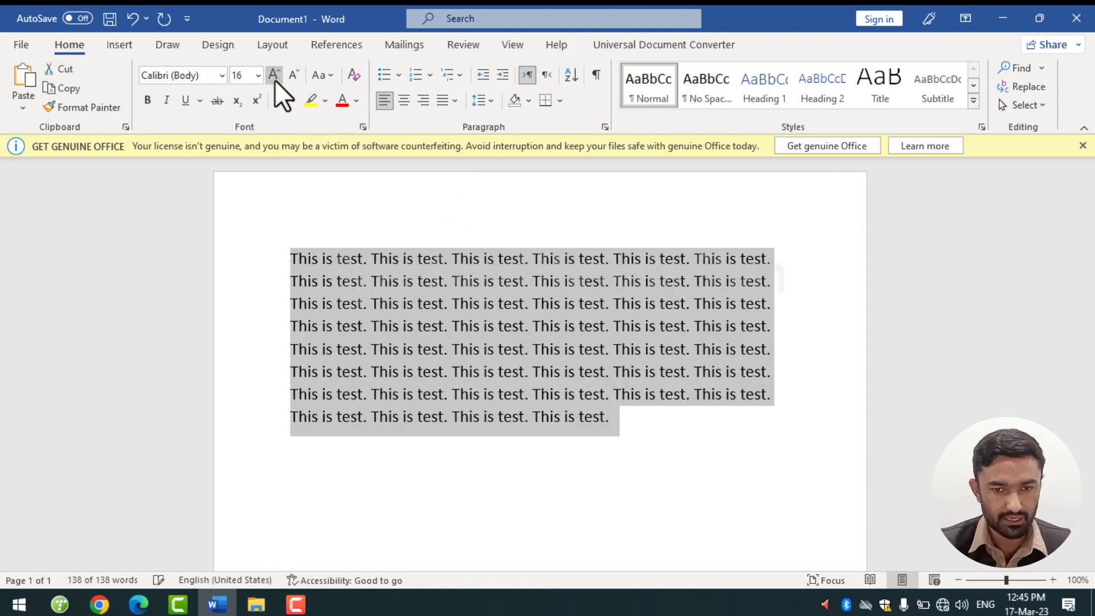
pyautogui.click(275, 80)
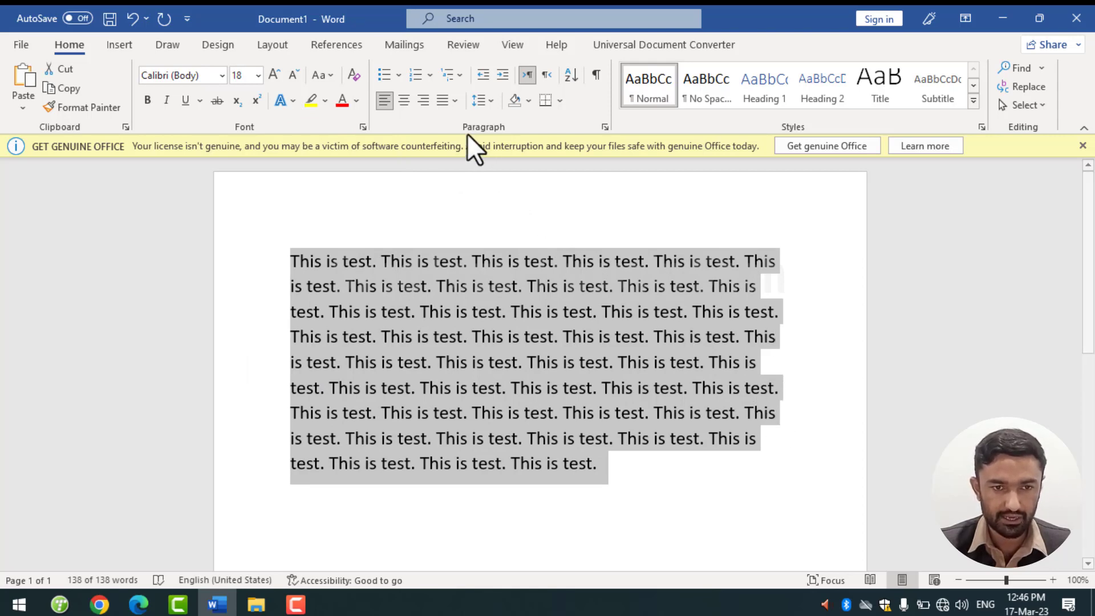
pyautogui.click(451, 104)
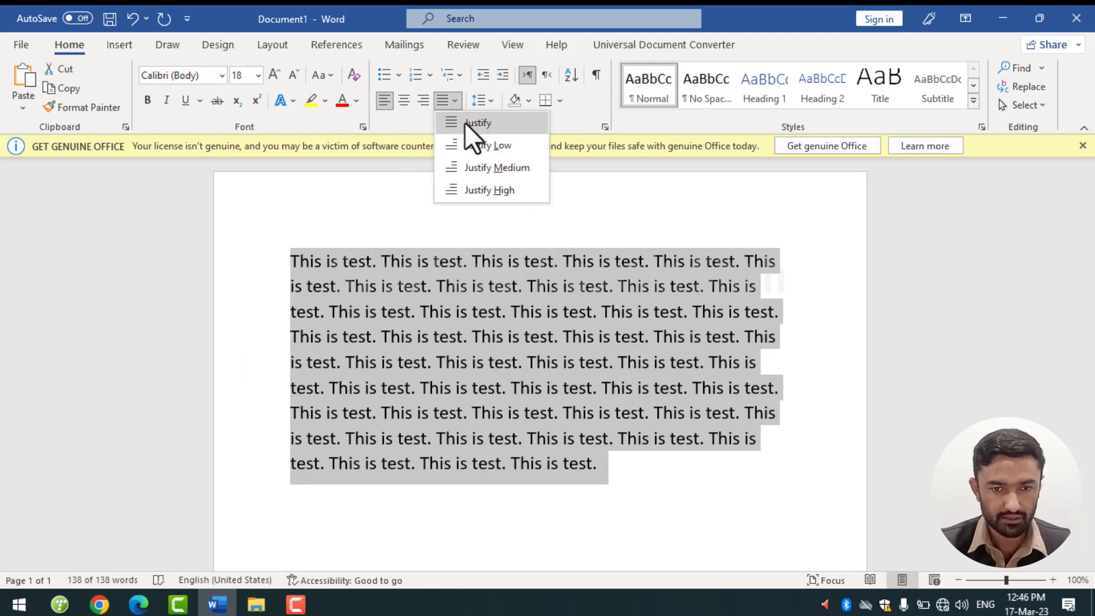
pyautogui.click(464, 122)
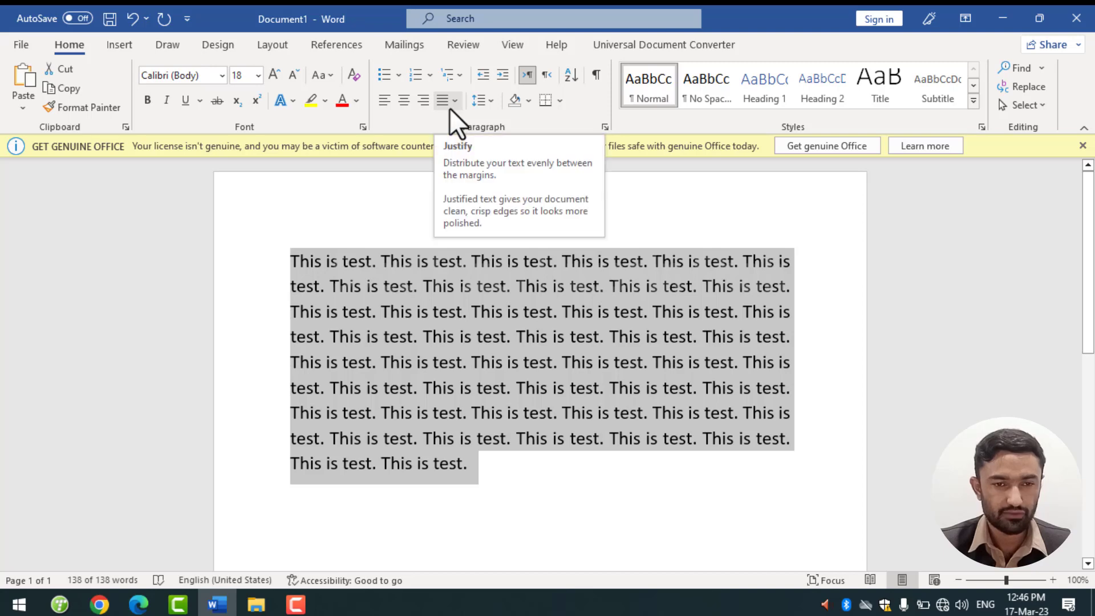
pyautogui.click(485, 101)
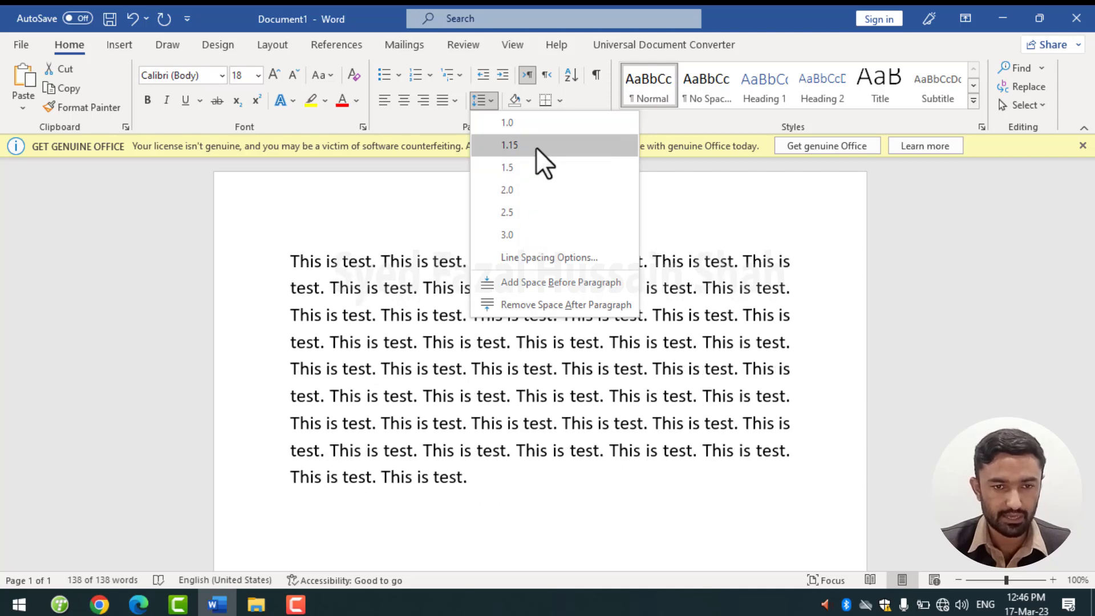
pyautogui.click(406, 186)
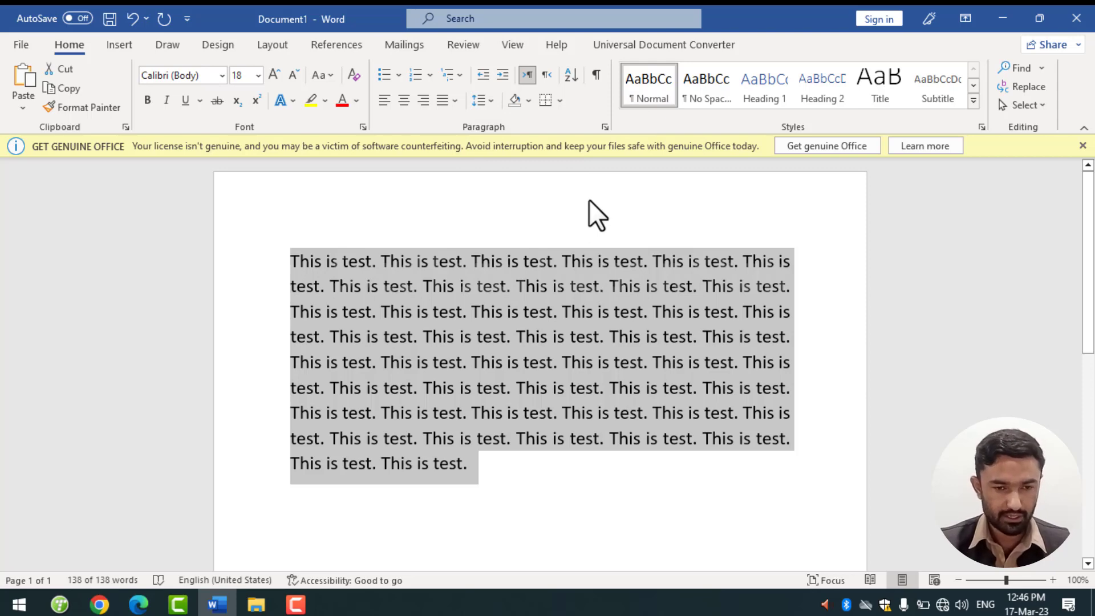
# Type the first four first names over the paragraph, one per line.
pyautogui.write('fazal')
pyautogui.press('Return')
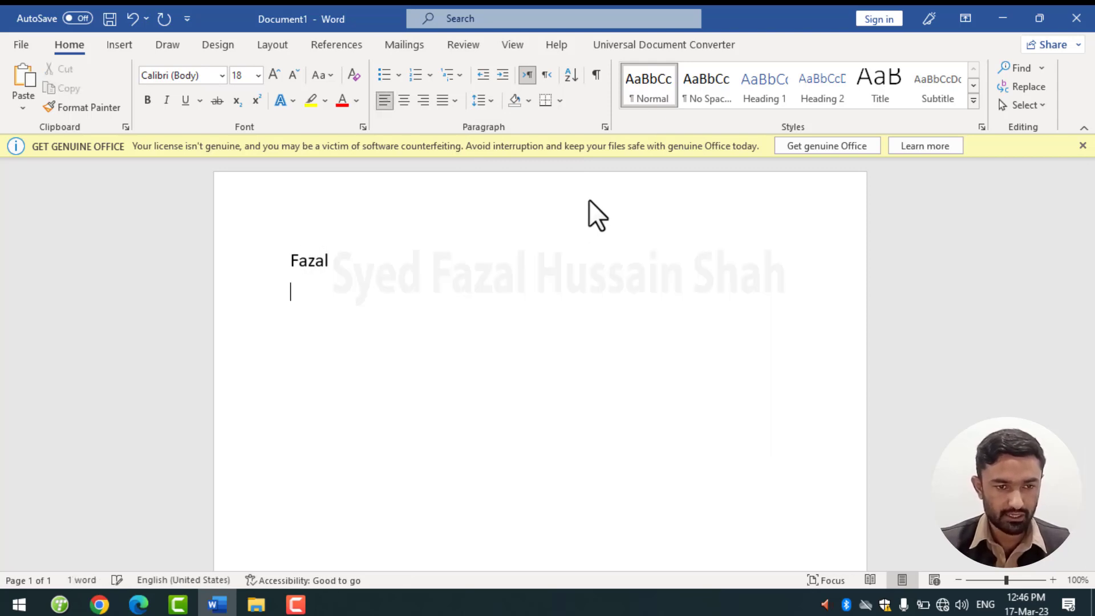
pyautogui.write('ali')
pyautogui.write('Ali')
pyautogui.press('Return')
pyautogui.write('usman')
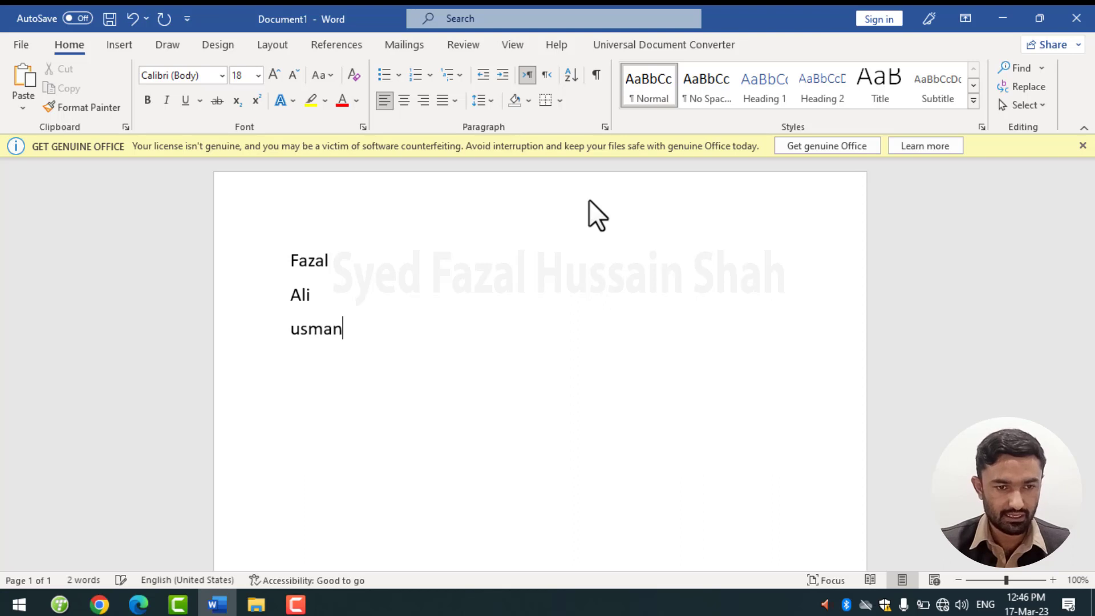
pyautogui.press('Return')
pyautogui.write('bilal')
pyautogui.press('Return')
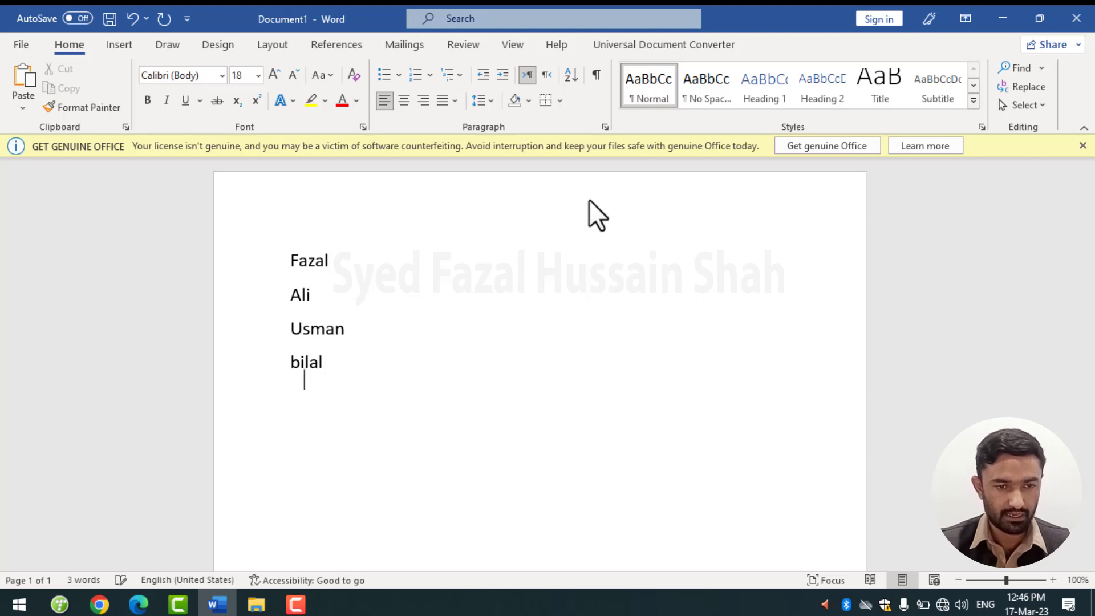
pyautogui.write('zahid')
pyautogui.press('Return')
# Type the remaining first names, each on its own line.
pyautogui.write('ikra')
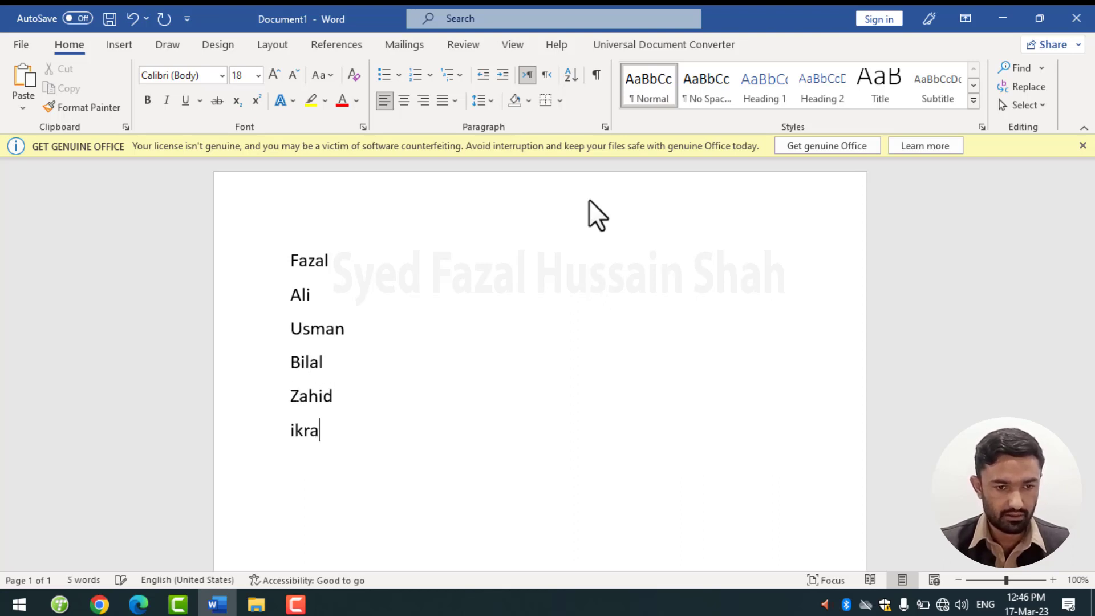
pyautogui.write('m')
pyautogui.press('Return')
pyautogui.write('ohail')
pyautogui.press('Return')
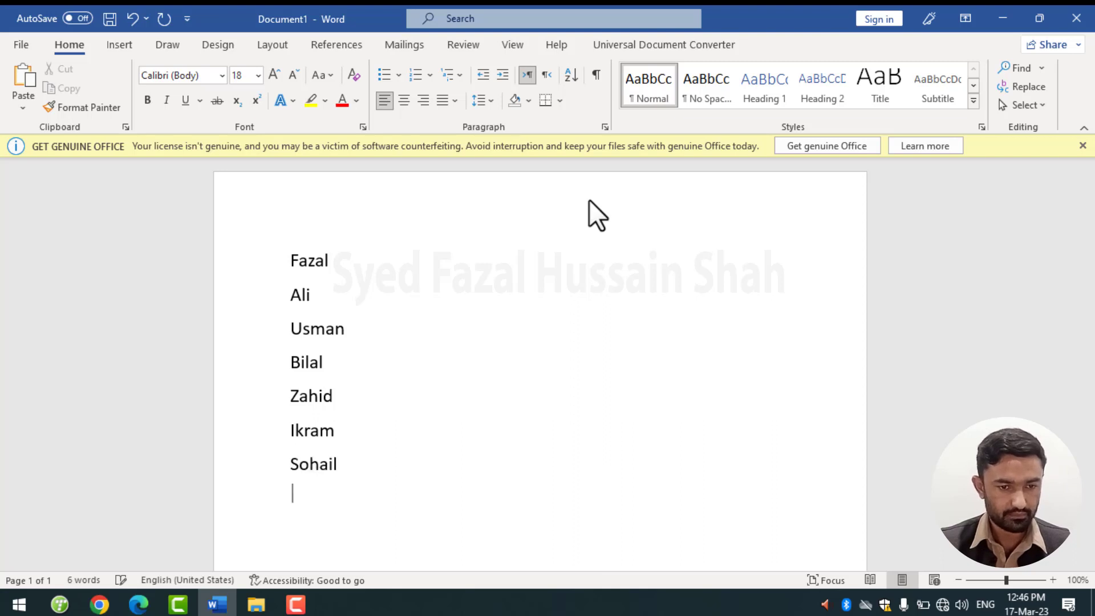
pyautogui.write('da')
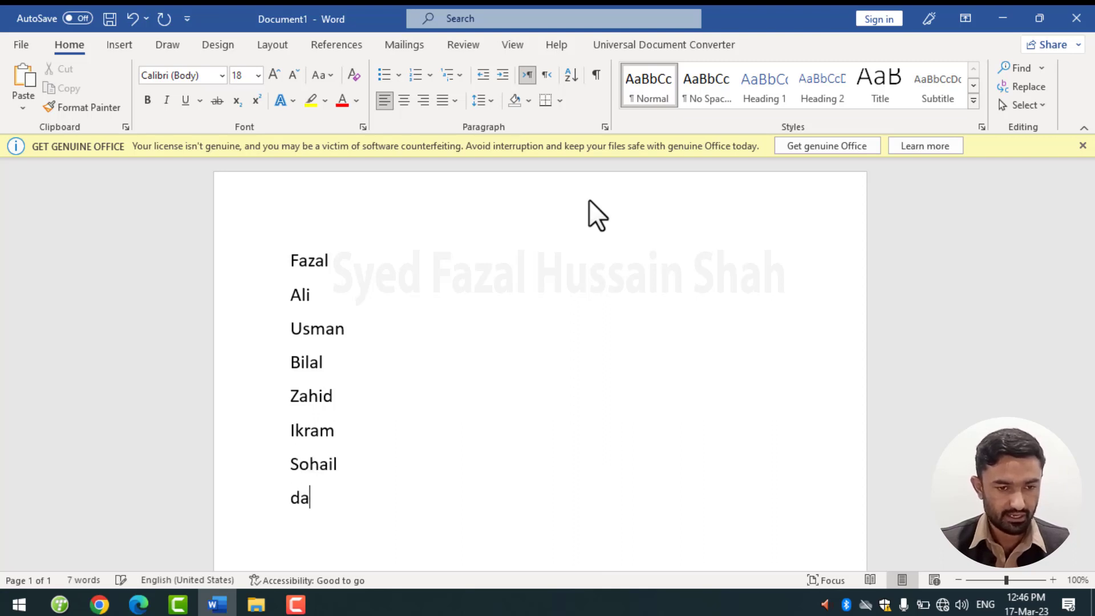
pyautogui.write('niyal')
pyautogui.press('Return')
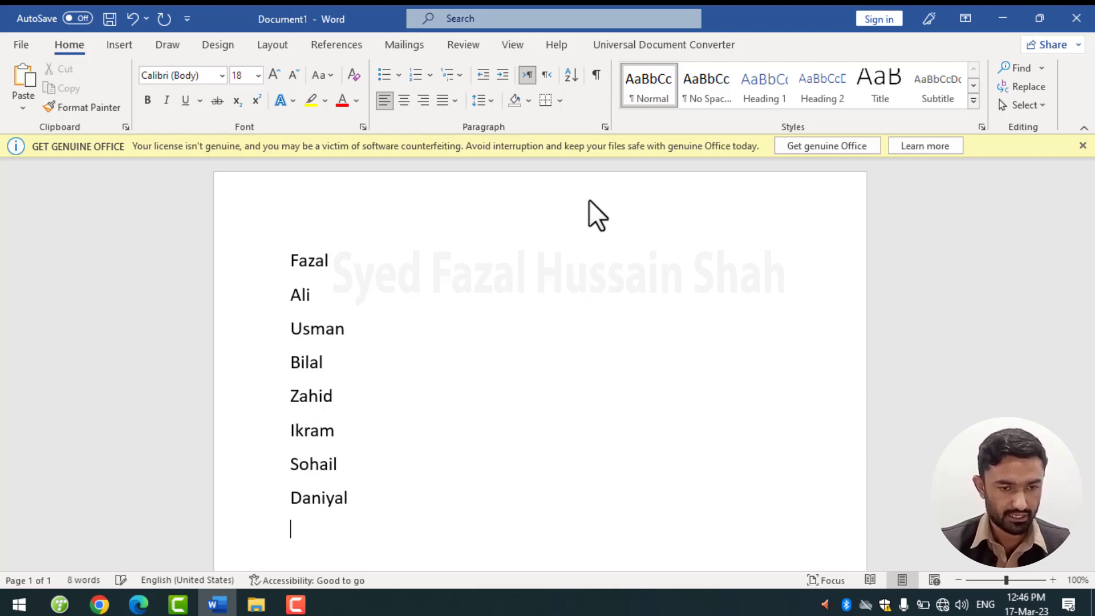
pyautogui.write('shahaib')
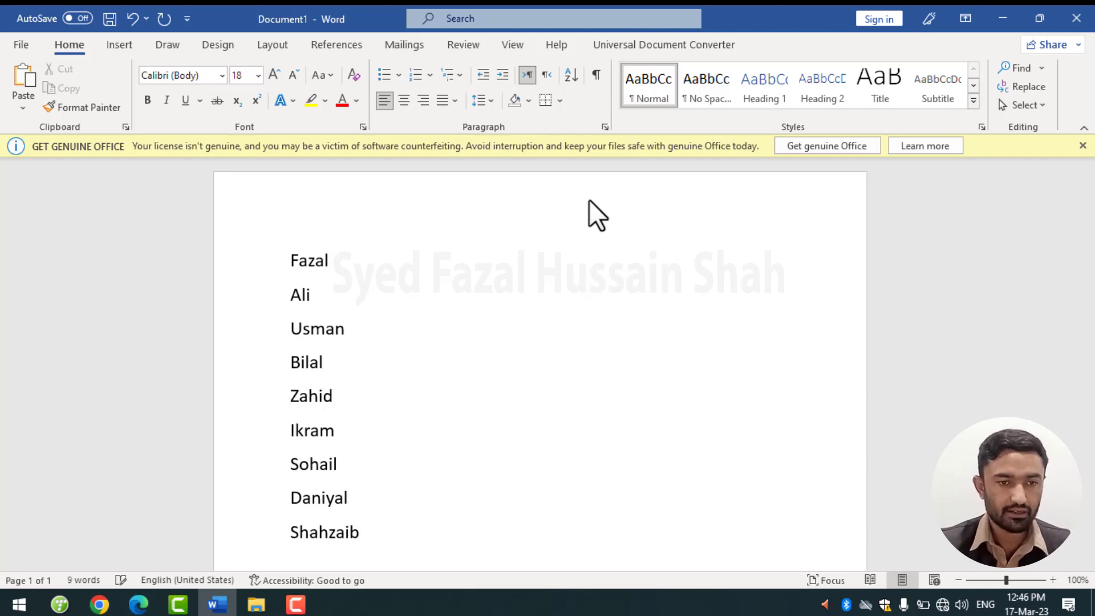
# Sort the nine names ascending, then re-sort them in descending order.
pyautogui.moveTo(251, 277); pyautogui.dragTo(244, 539)
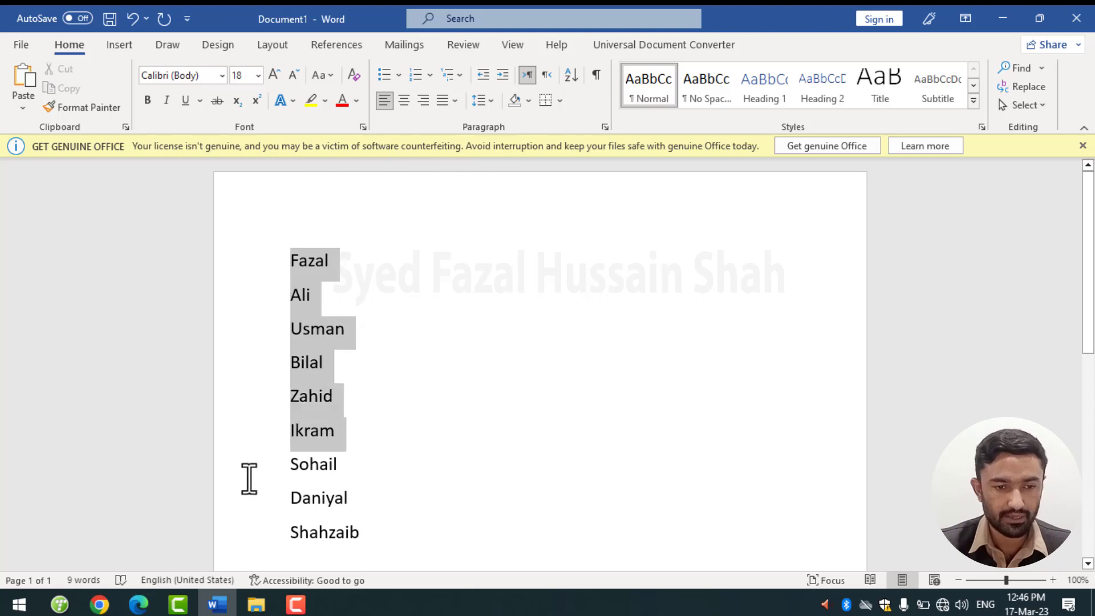
pyautogui.click(569, 76)
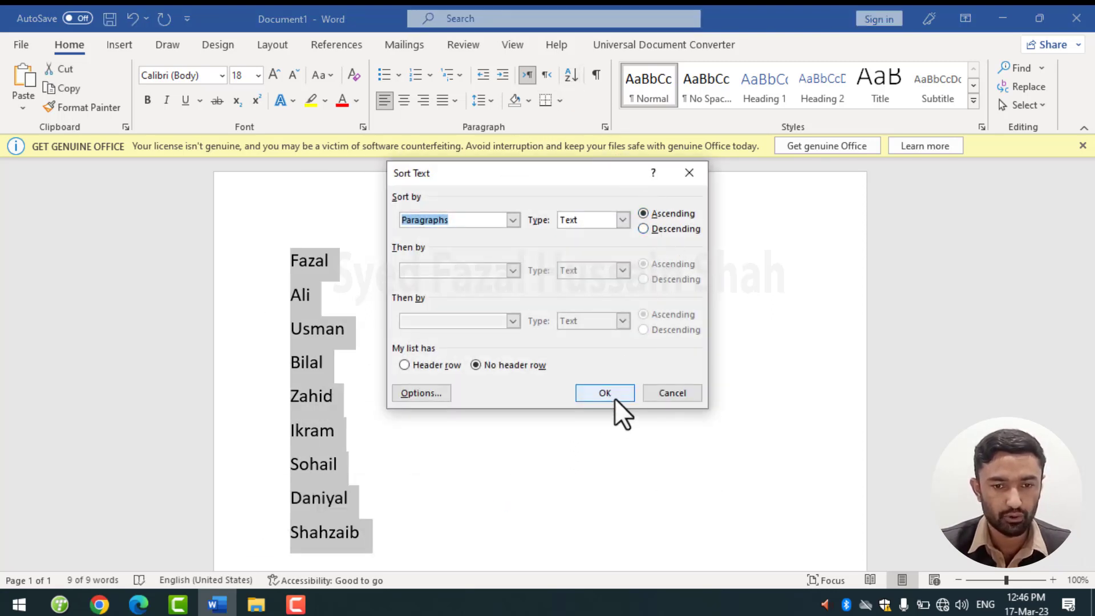
pyautogui.click(614, 399)
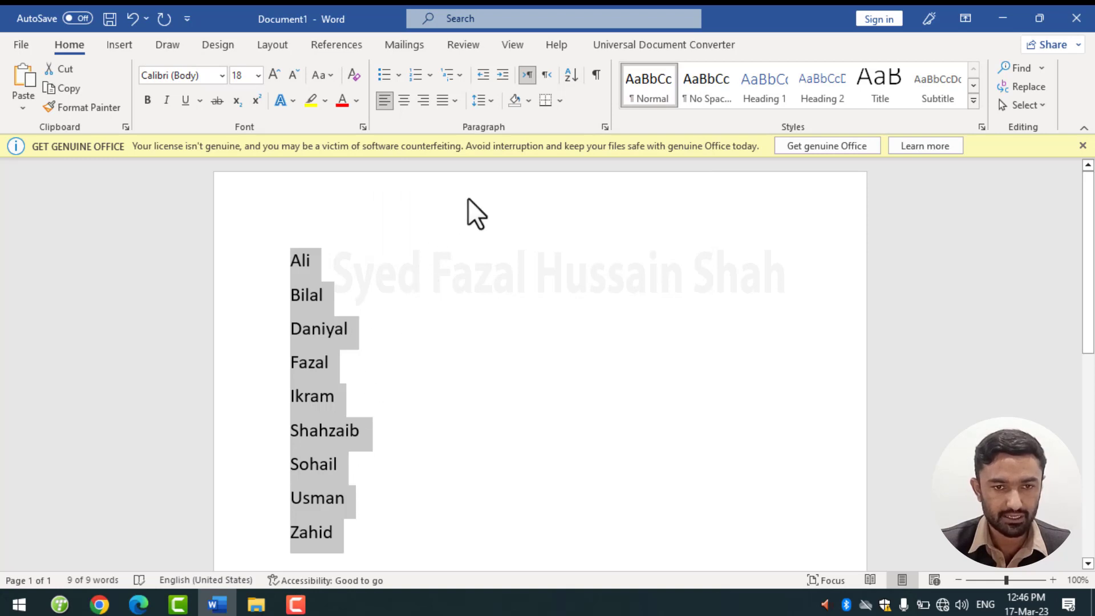
pyautogui.click(570, 77)
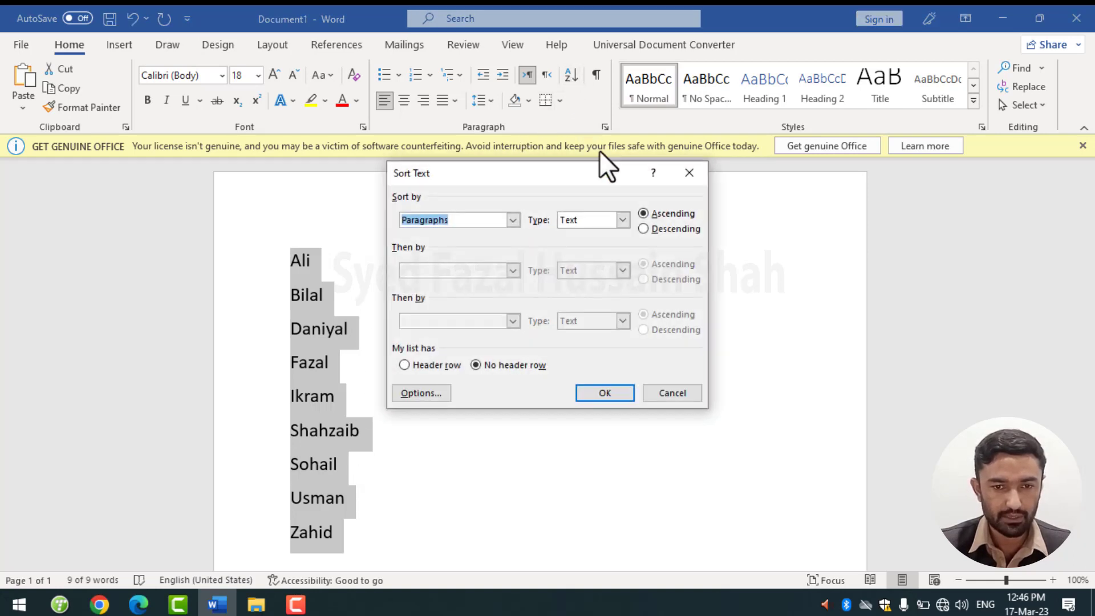
pyautogui.click(658, 229)
pyautogui.click(620, 396)
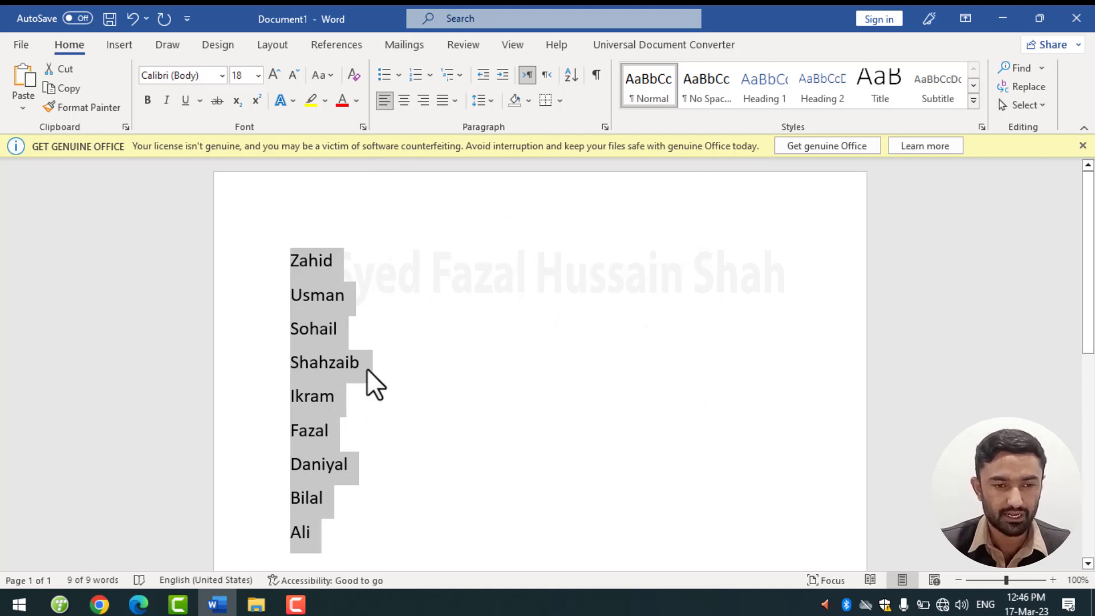
pyautogui.click(351, 329)
pyautogui.click(323, 266)
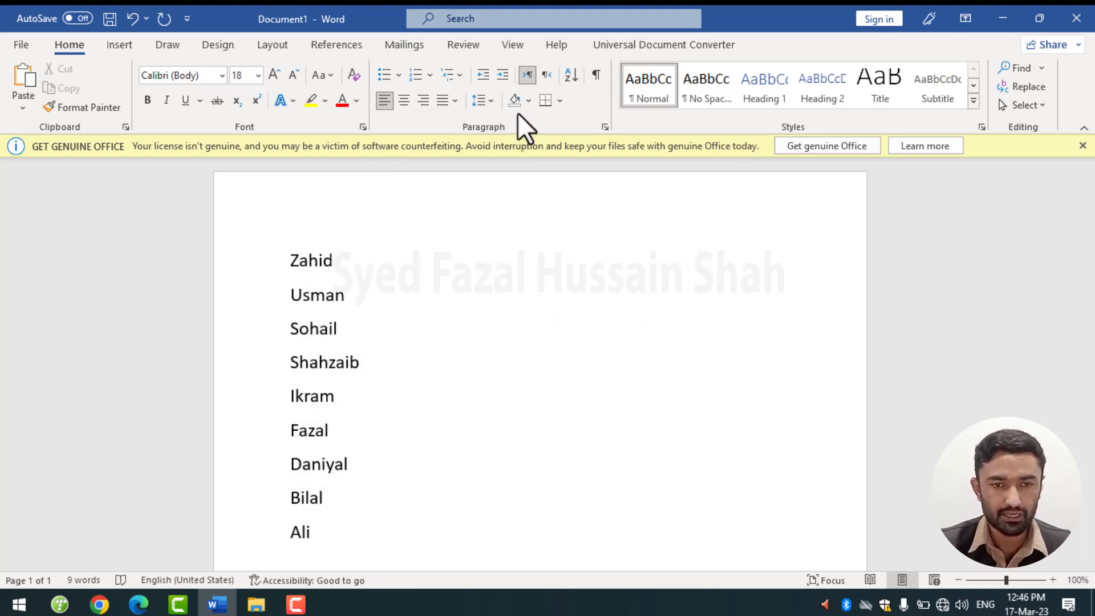
# Shade the top name line light blue and the third name line light orange.
pyautogui.click(527, 101)
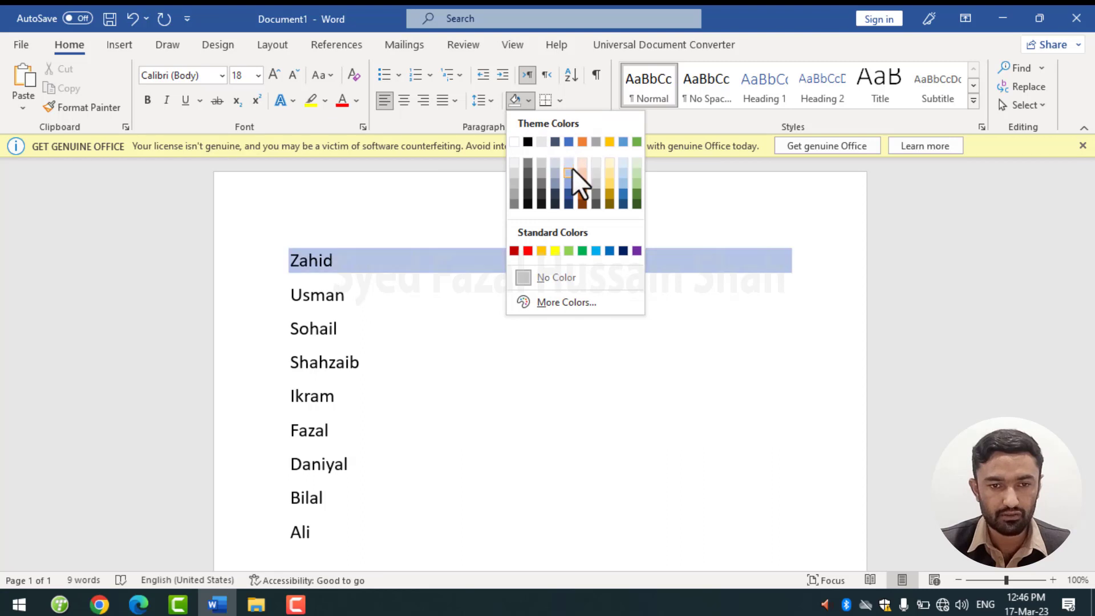
pyautogui.click(573, 169)
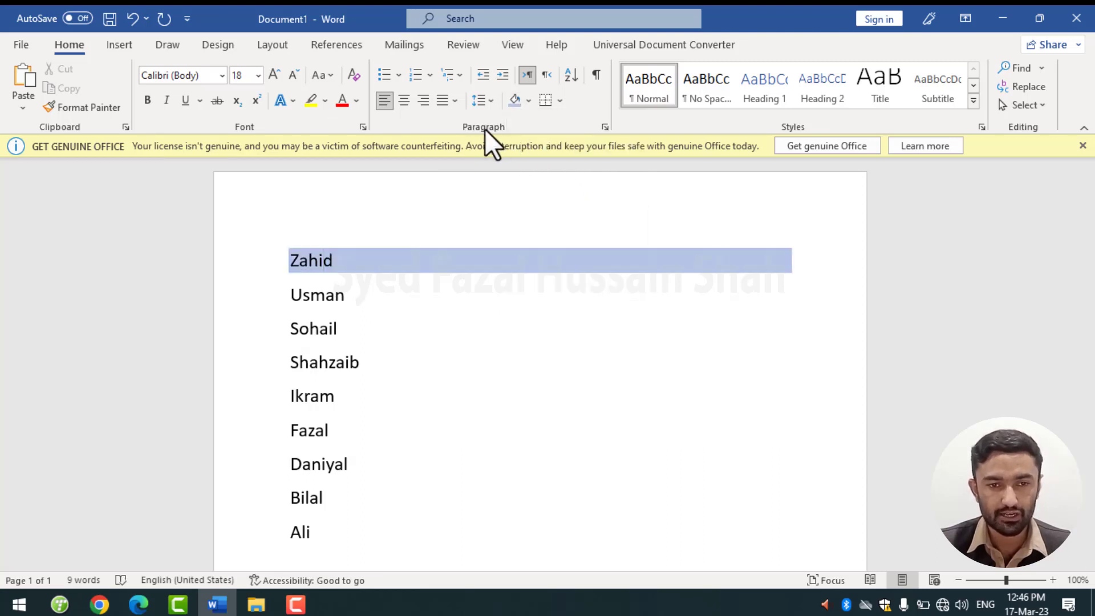
pyautogui.click(356, 331)
pyautogui.click(529, 101)
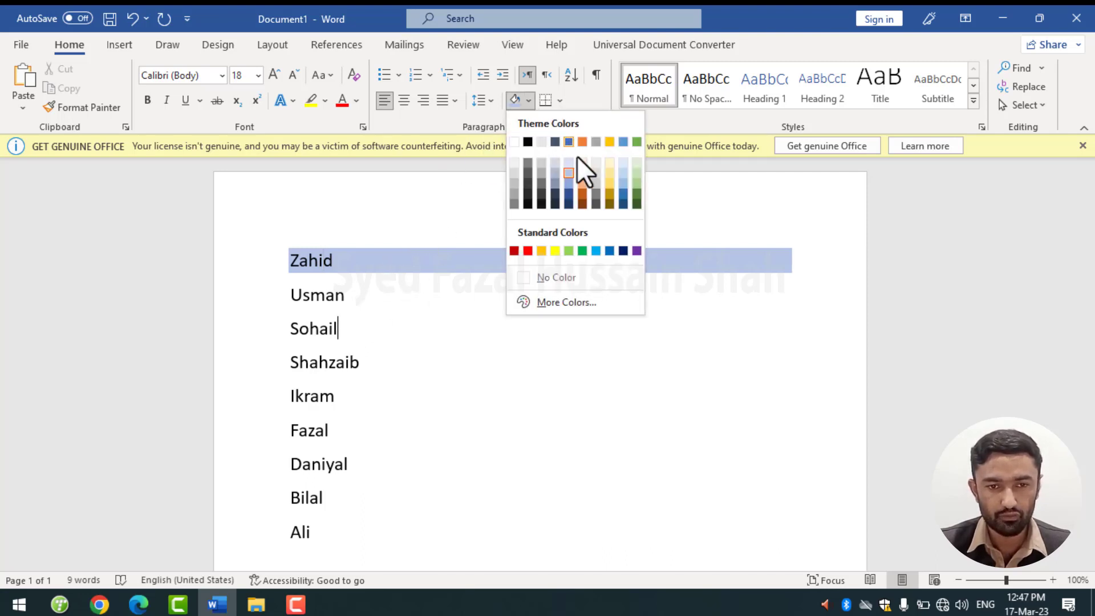
pyautogui.click(584, 174)
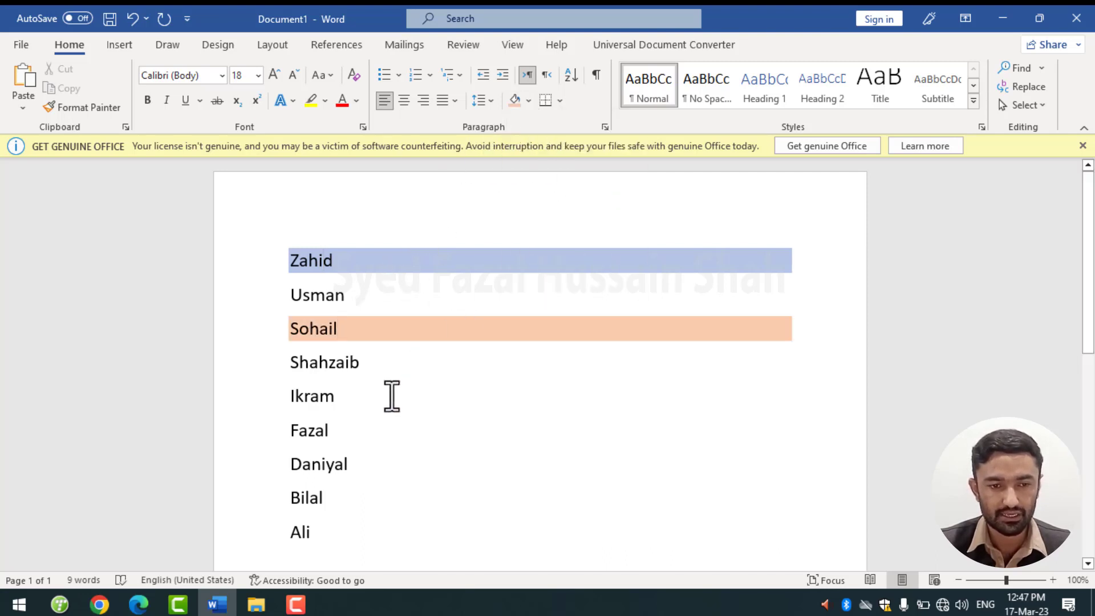
# Shade the following three name lines grey, light blue and light green.
pyautogui.click(392, 396)
pyautogui.click(528, 101)
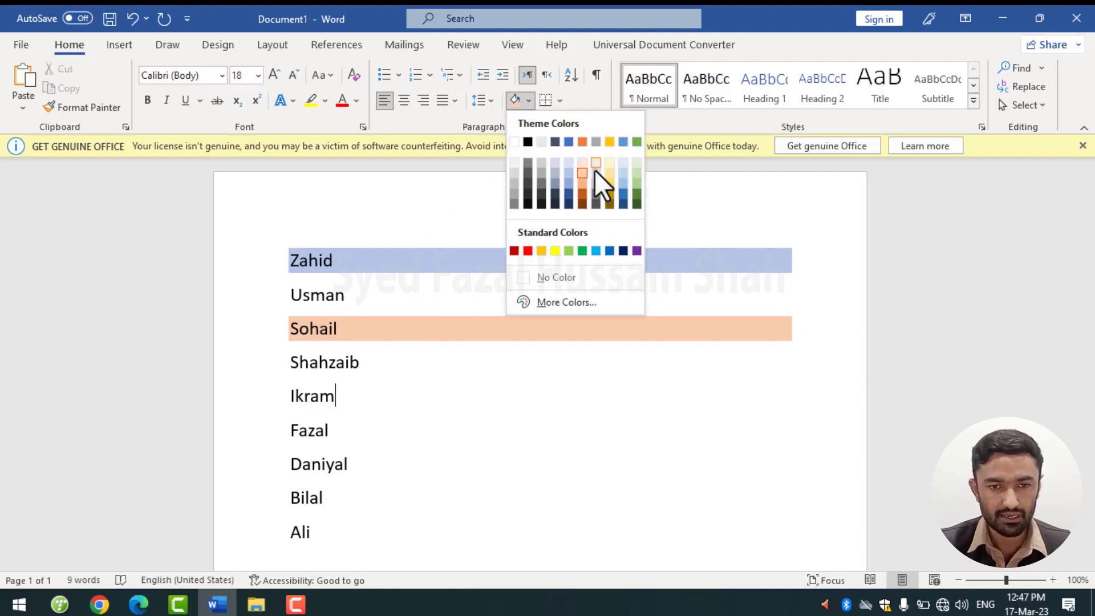
pyautogui.click(598, 179)
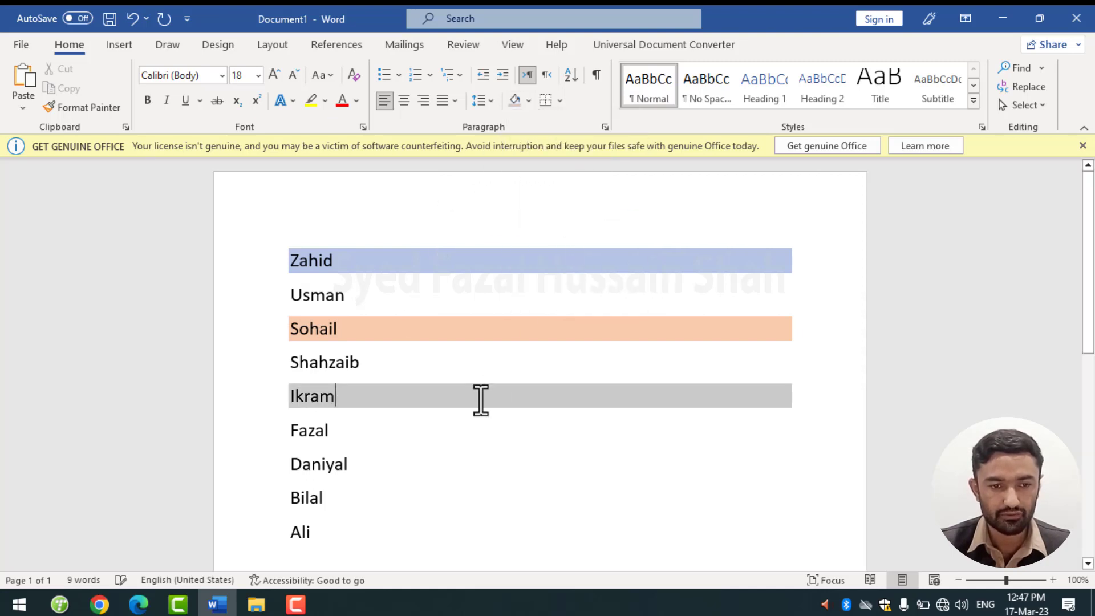
pyautogui.click(408, 464)
pyautogui.click(529, 101)
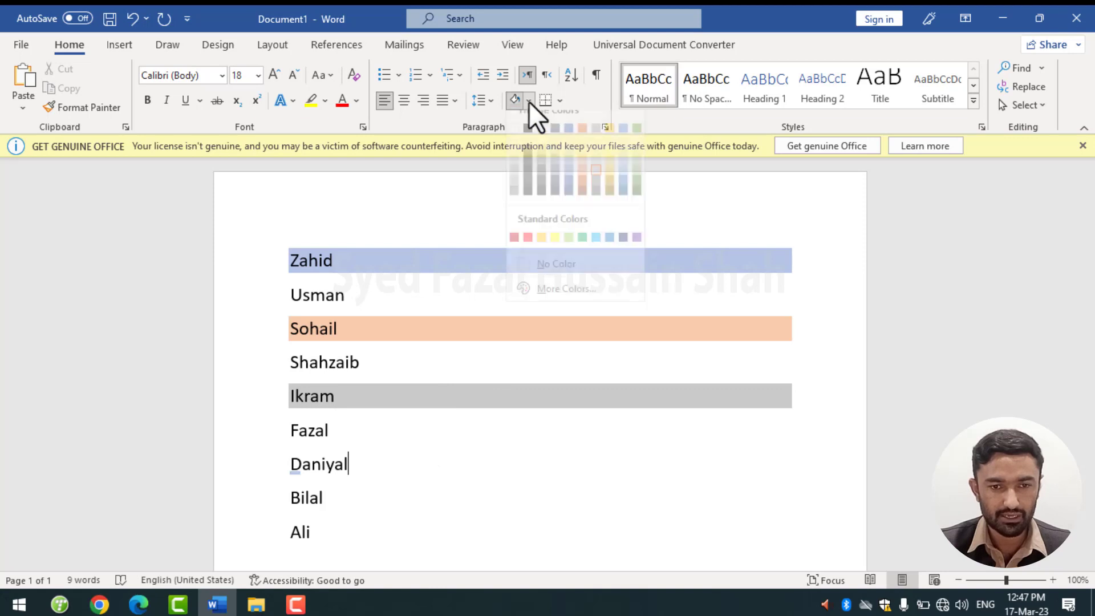
pyautogui.press('Escape')
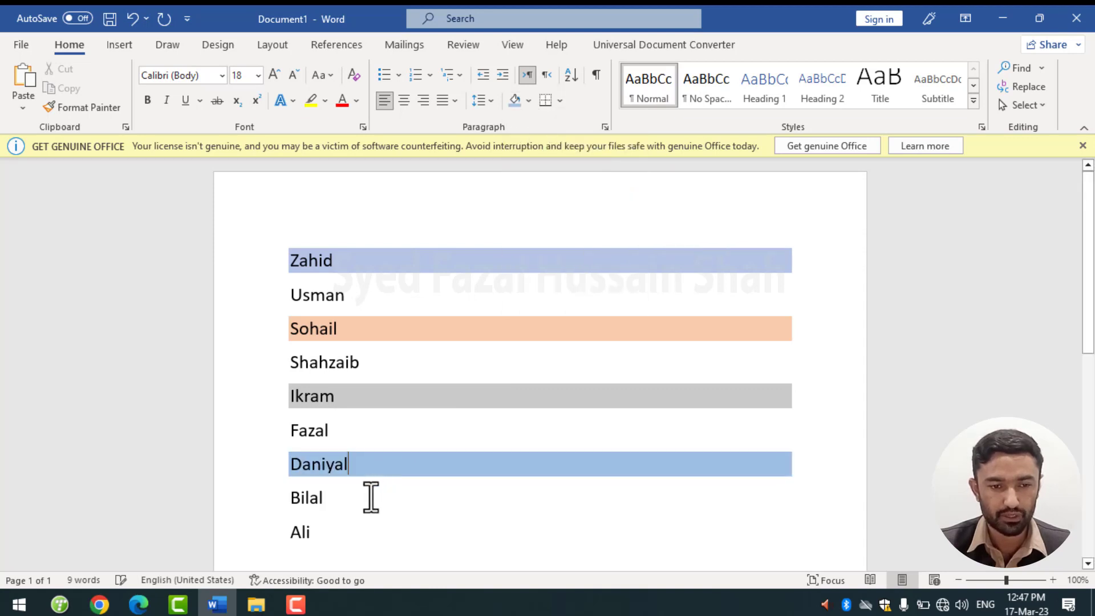
pyautogui.click(529, 102)
pyautogui.click(637, 185)
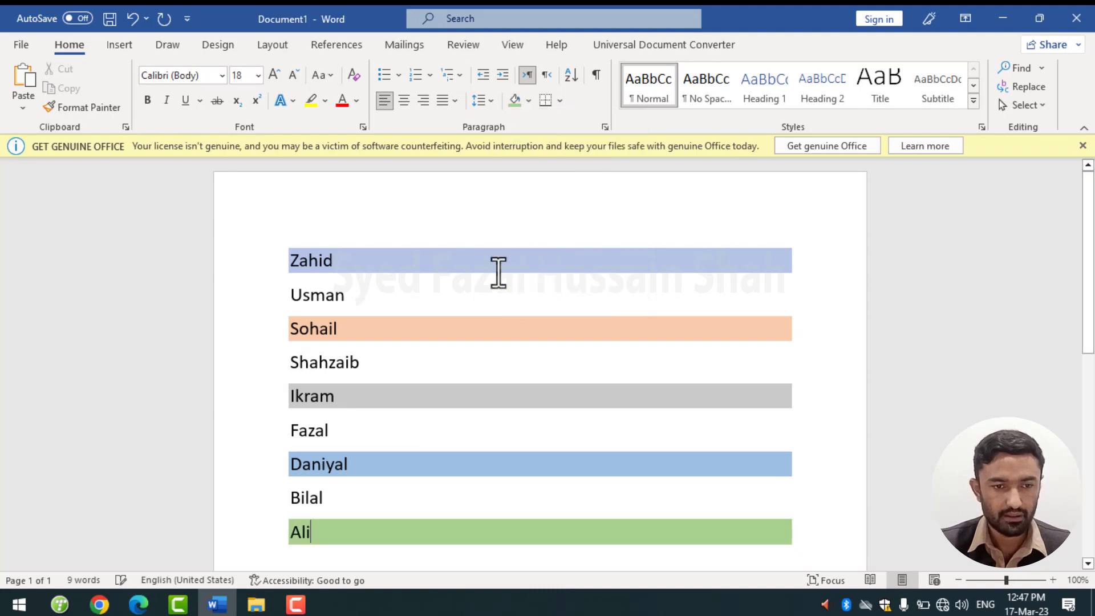
pyautogui.click(560, 103)
pyautogui.click(573, 118)
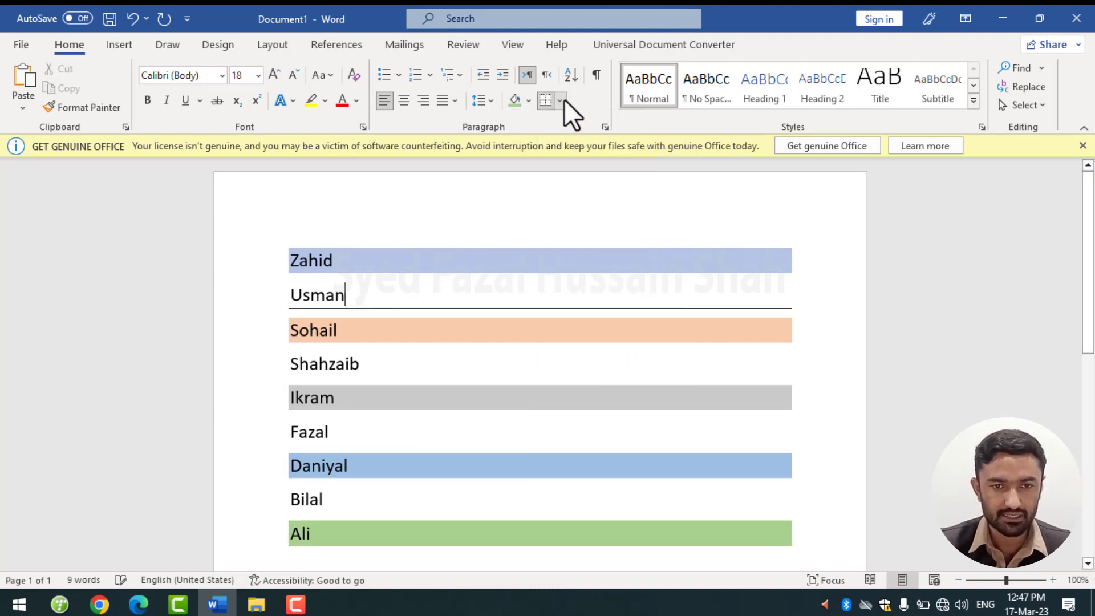
pyautogui.click(560, 99)
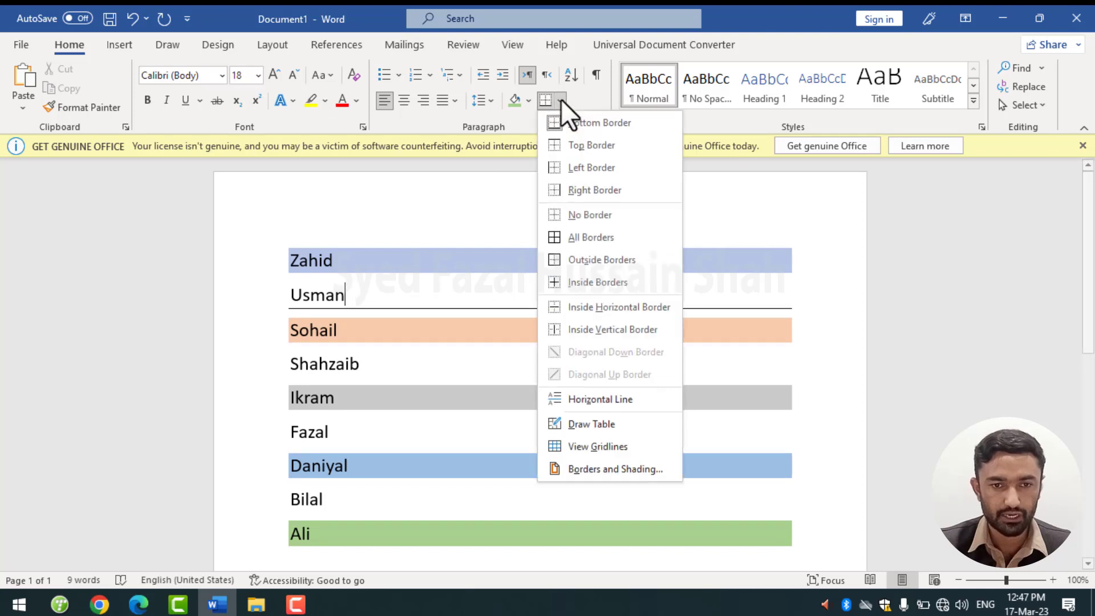
pyautogui.click(580, 145)
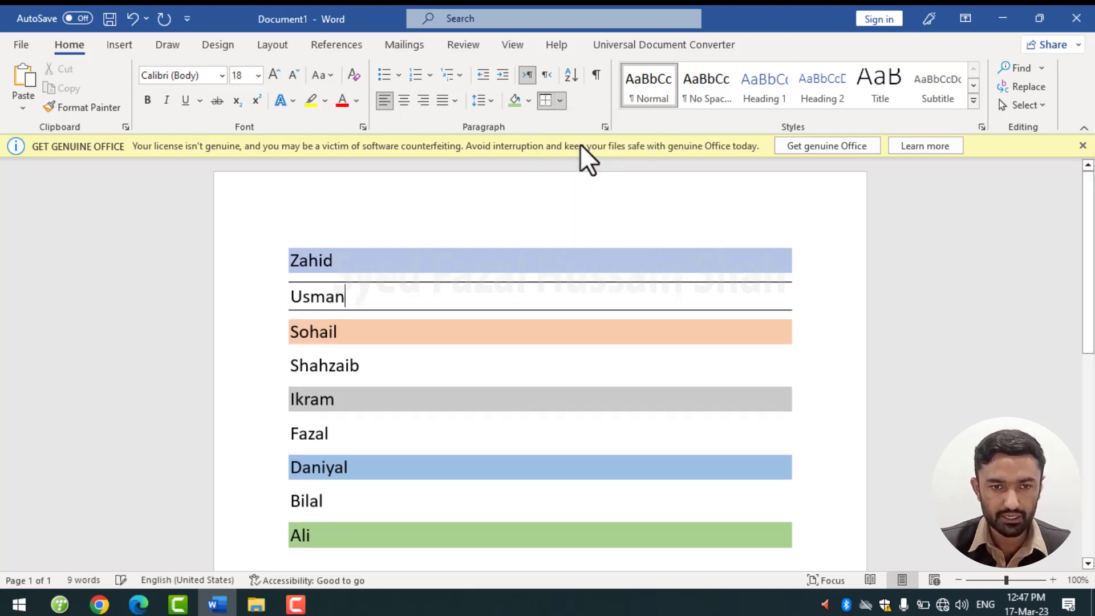
pyautogui.click(562, 101)
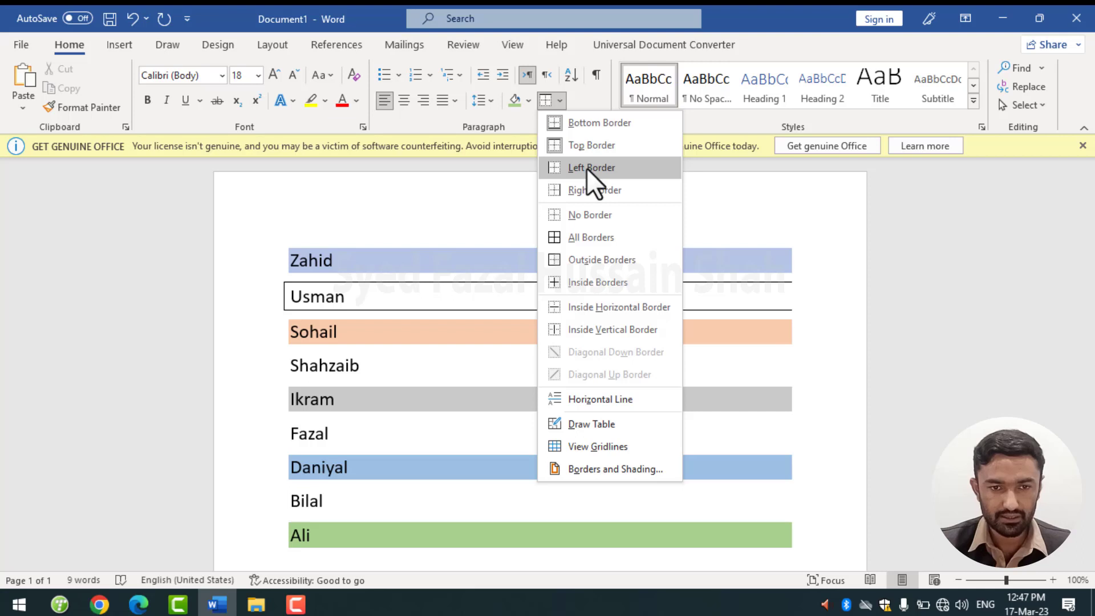
pyautogui.click(586, 168)
pyautogui.click(561, 104)
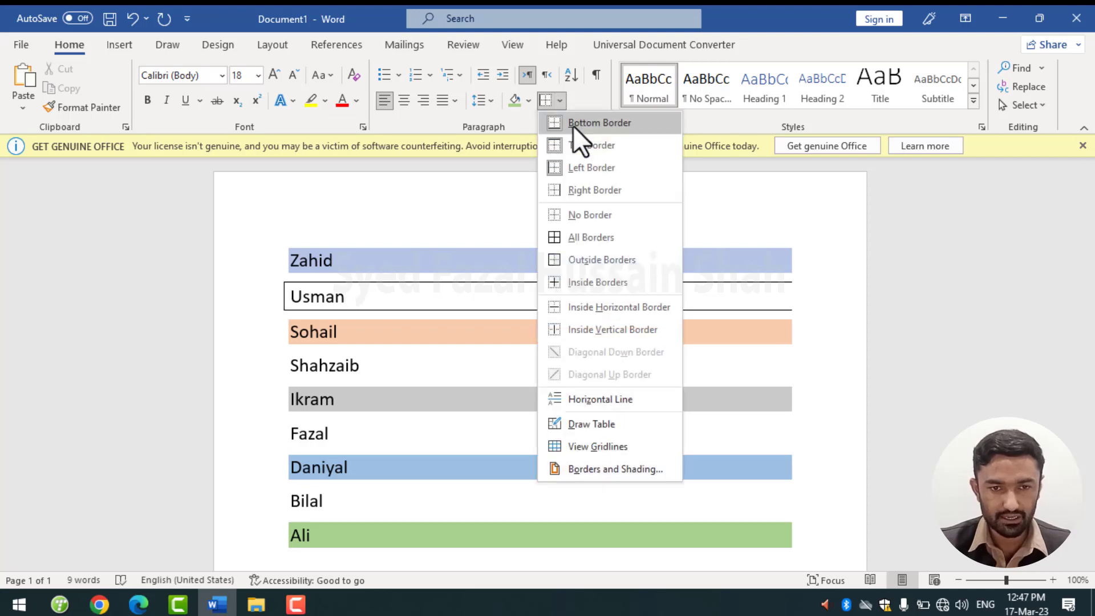
pyautogui.click(611, 191)
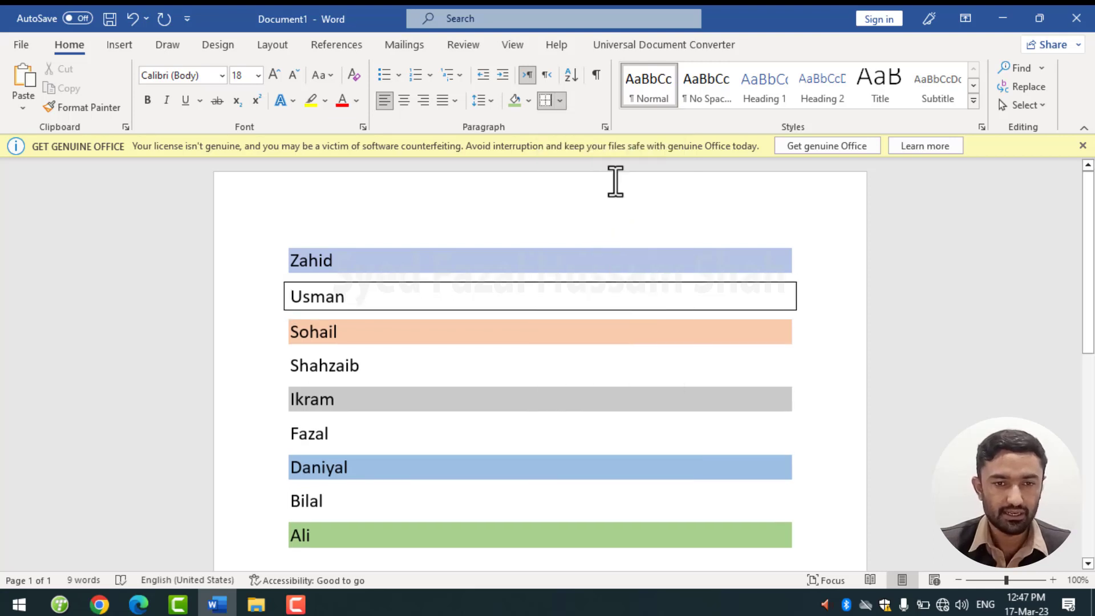
pyautogui.click(560, 101)
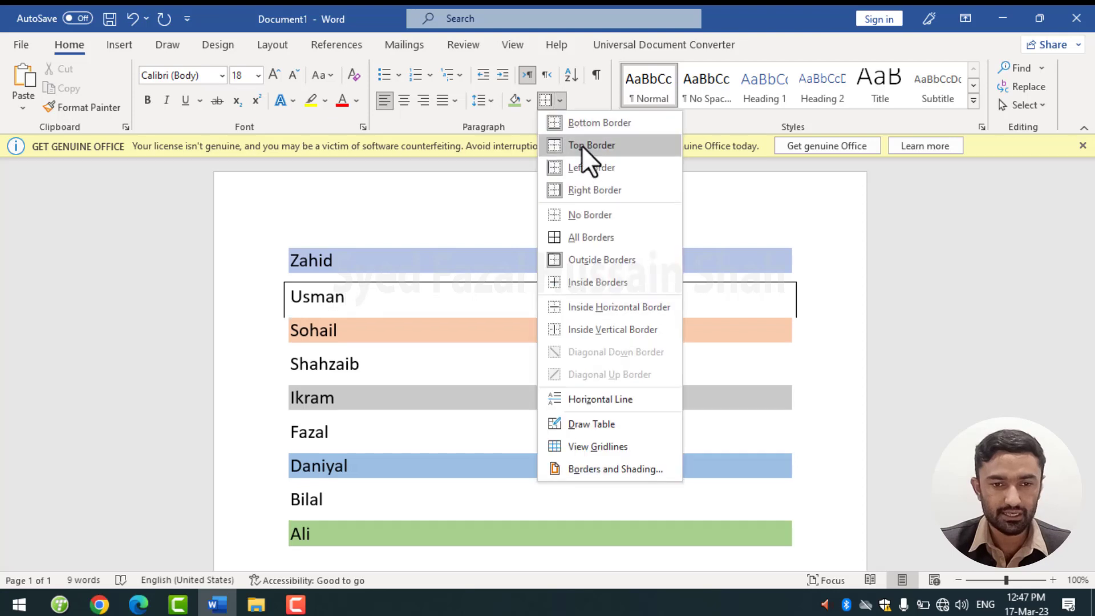
pyautogui.click(588, 215)
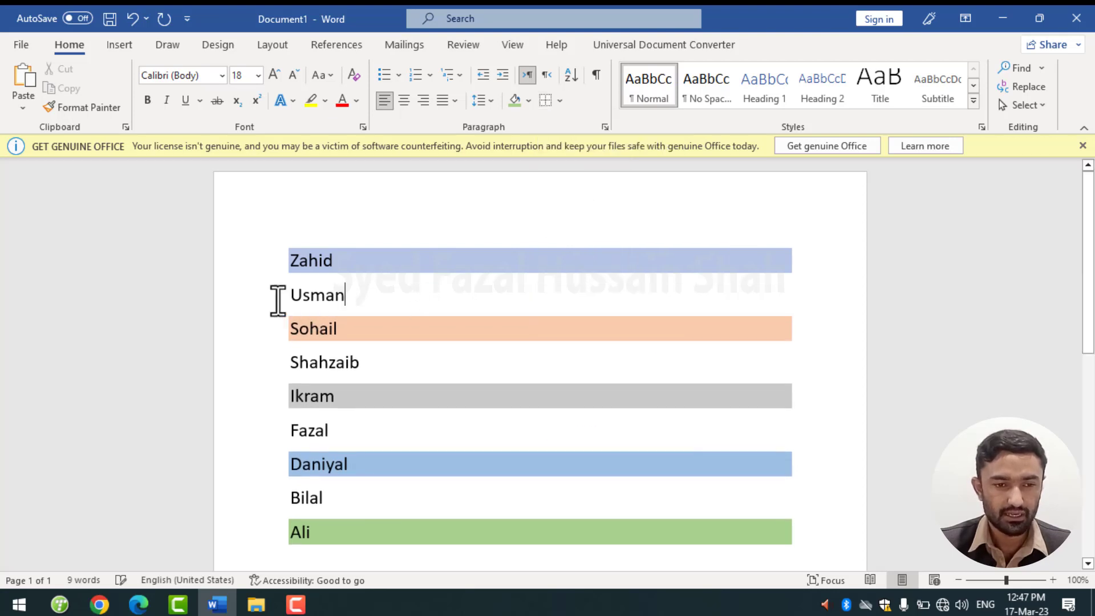
# Apply All Borders to the whole name list, then clear all its formatting.
pyautogui.moveTo(264, 262)
pyautogui.mouseDown()
pyautogui.moveTo(276, 326)
pyautogui.moveTo(259, 539)
pyautogui.mouseUp()
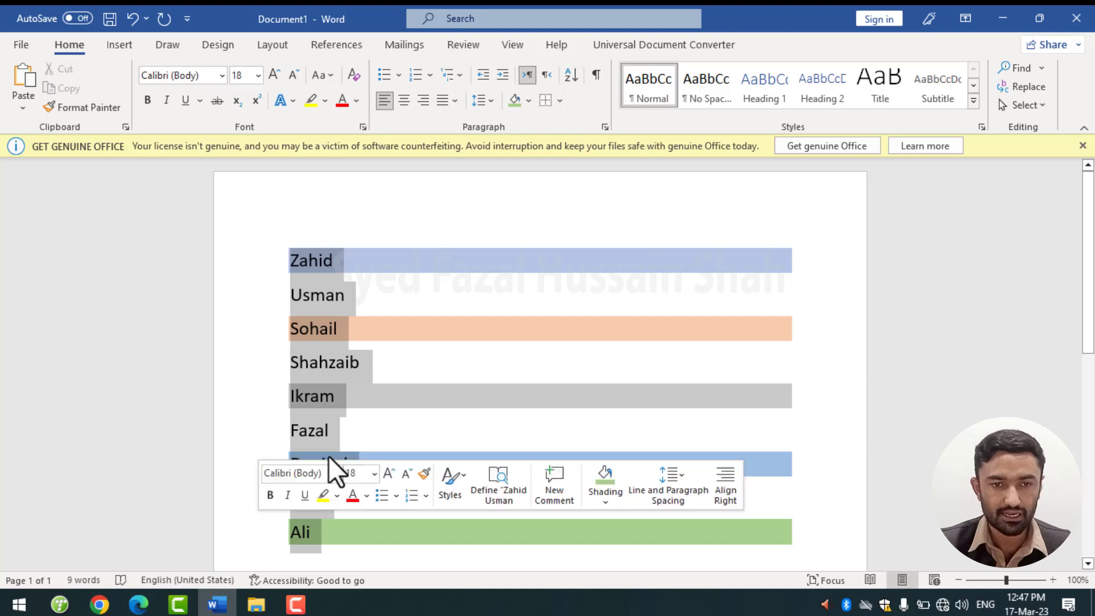
pyautogui.click(560, 103)
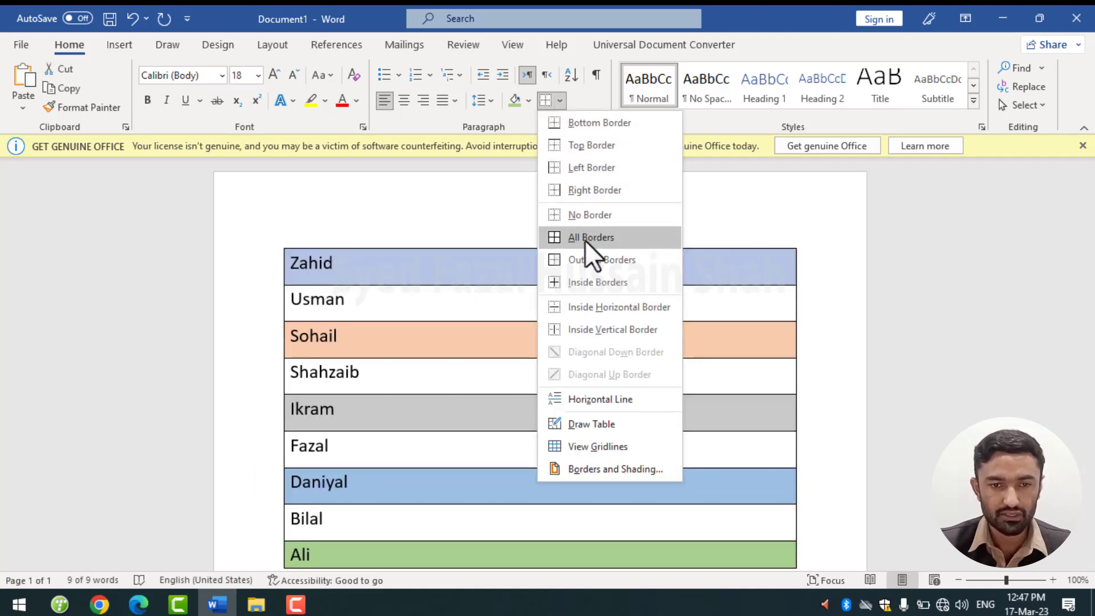
pyautogui.click(584, 239)
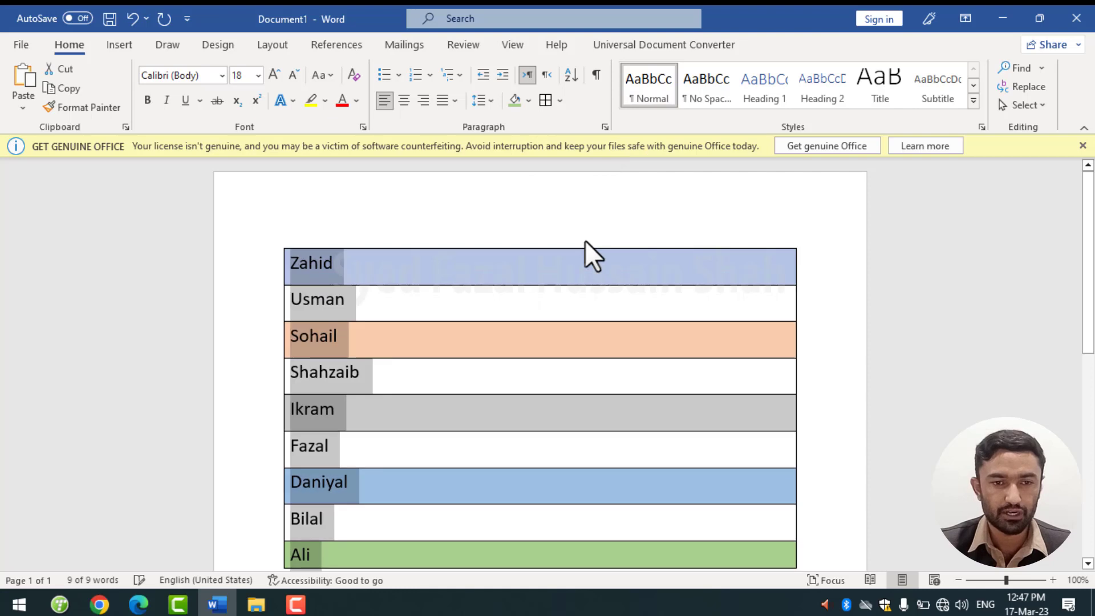
pyautogui.click(351, 77)
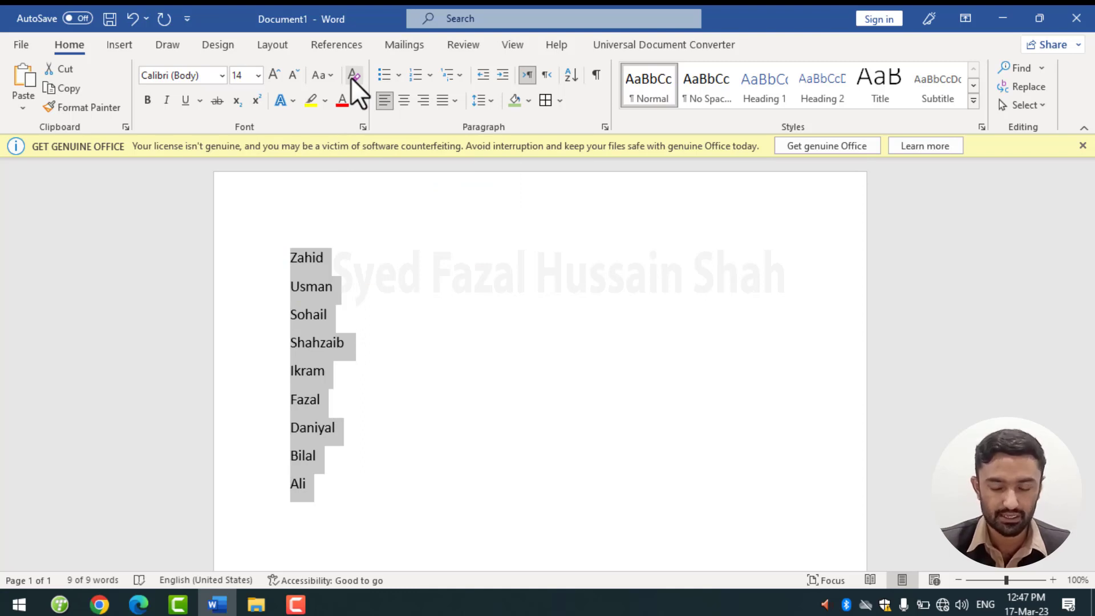
# Delete the name list, then undo back through formatting, shading, sorting and typed names.
pyautogui.press('Delete')
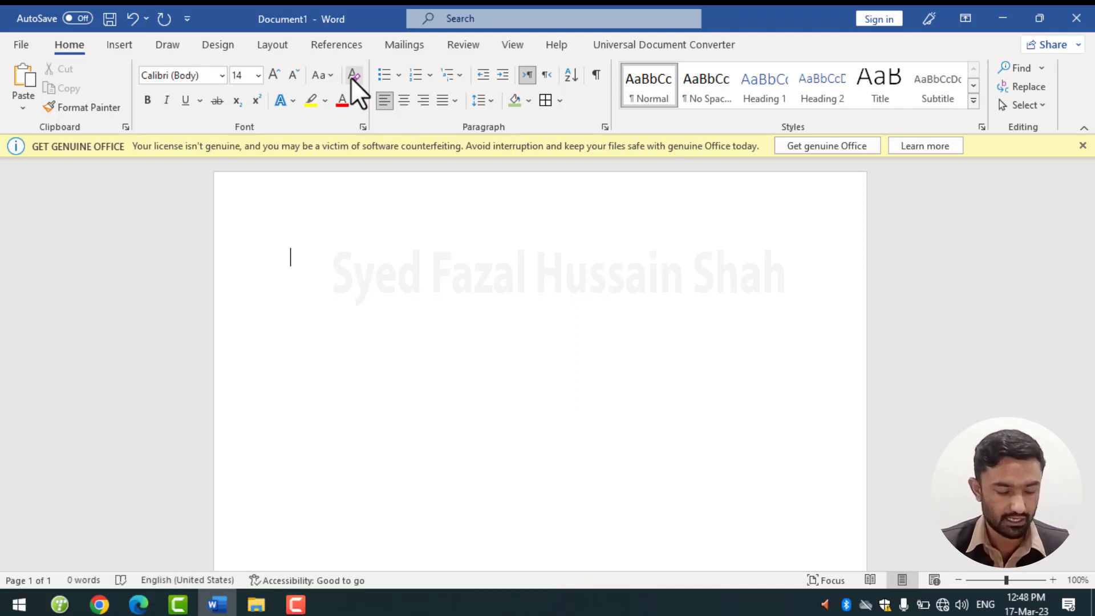
pyautogui.hotkey('ctrl', 'z')
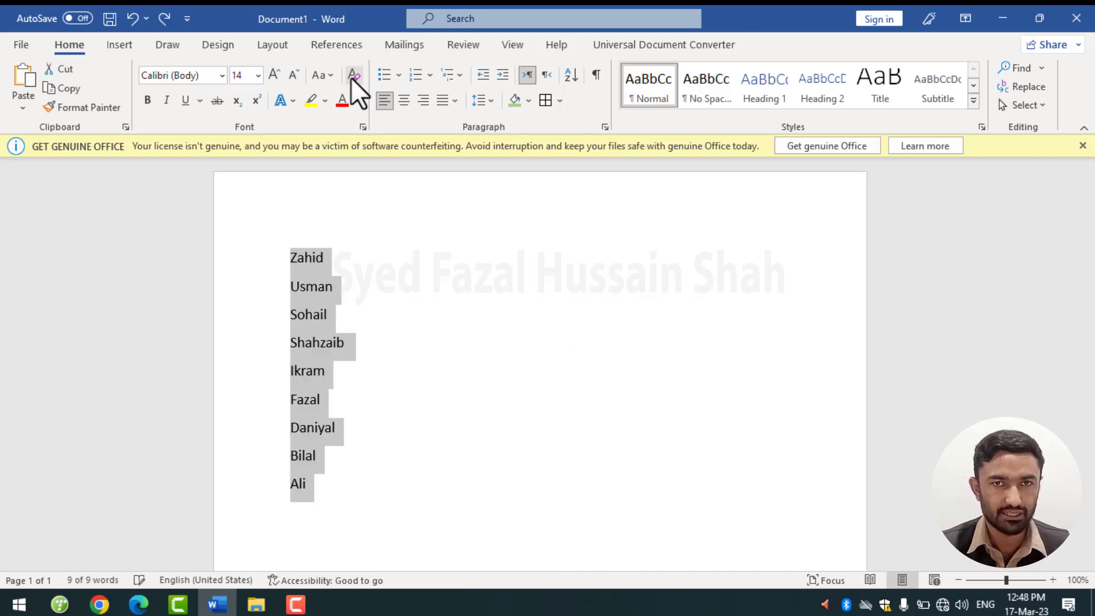
pyautogui.hotkey('ctrl', 'z')
pyautogui.hotkey('ctrl', 'z')
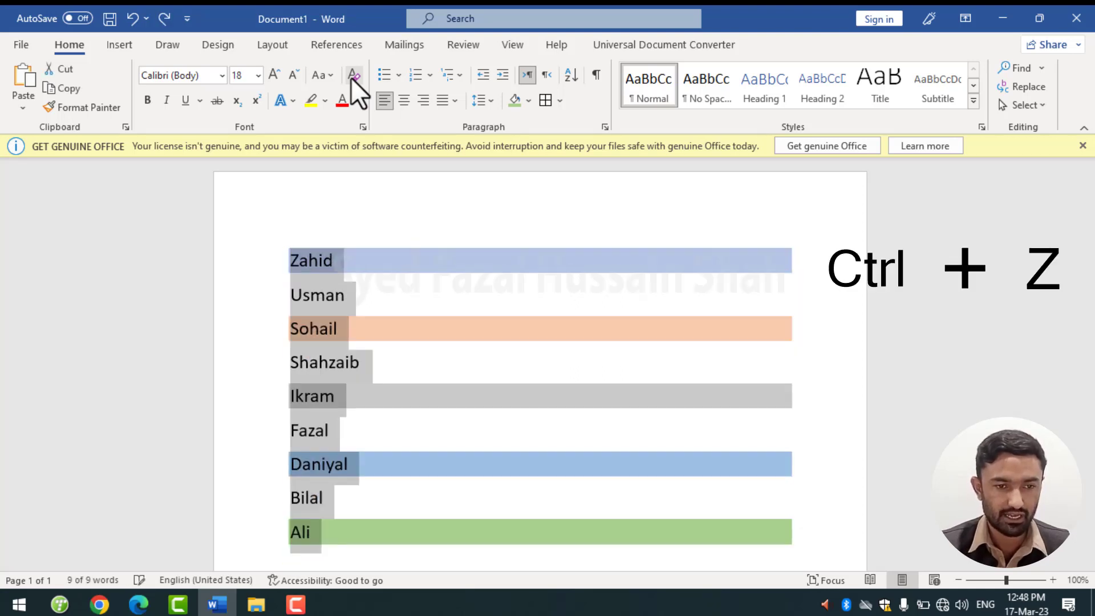
pyautogui.hotkey('ctrl', 'z')
pyautogui.hotkey('ctrl', 'z')
pyautogui.hotkey('ctrl', 'z')
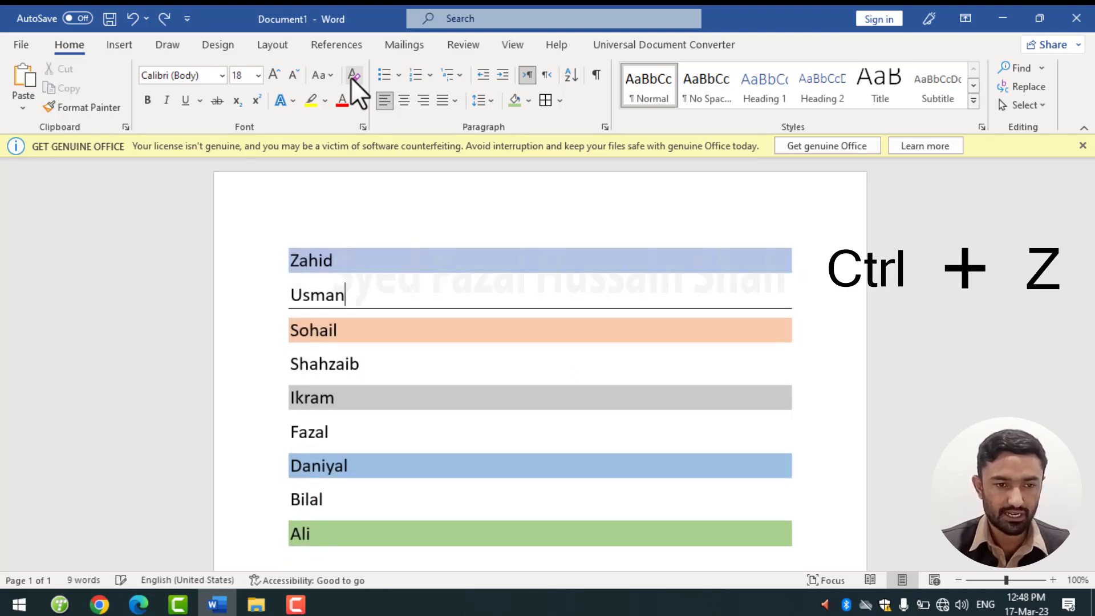
pyautogui.hotkey('ctrl', 'z')
pyautogui.hotkey('ctrl', 'z')
pyautogui.hotkey('ctrl', 'z')
pyautogui.hotkey('ctrl', 'z')
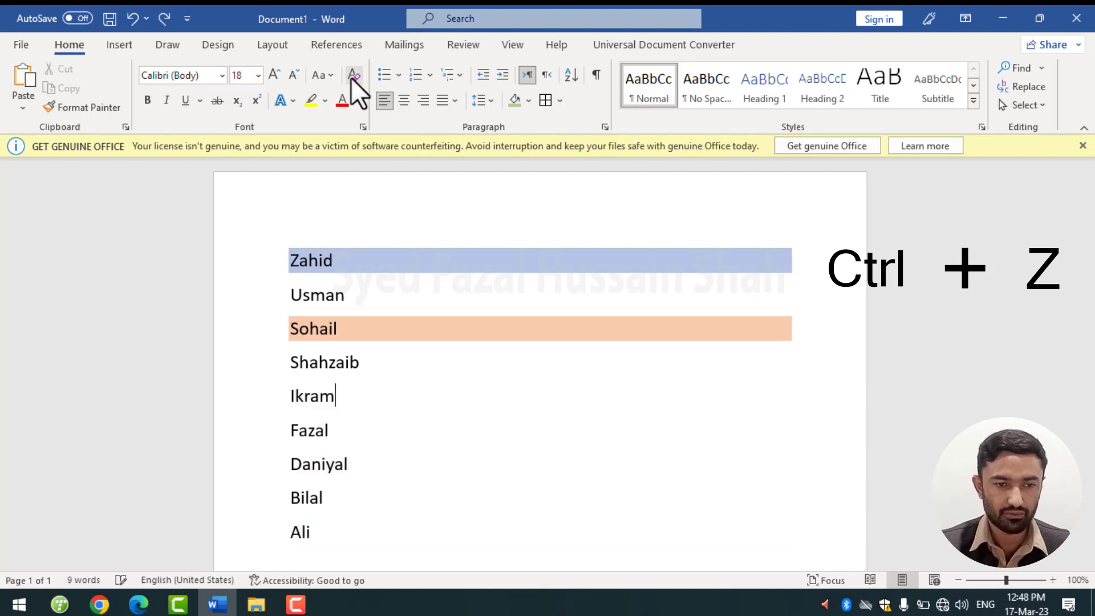
pyautogui.hotkey('ctrl', 'z')
pyautogui.hotkey('ctrl', 'z')
pyautogui.hotkey('ctrl', 'z')
pyautogui.hotkey('ctrl', 'z')
pyautogui.hotkey('ctrl', 'z')
pyautogui.hotkey('ctrl', 'z')
pyautogui.hotkey('ctrl', 'z')
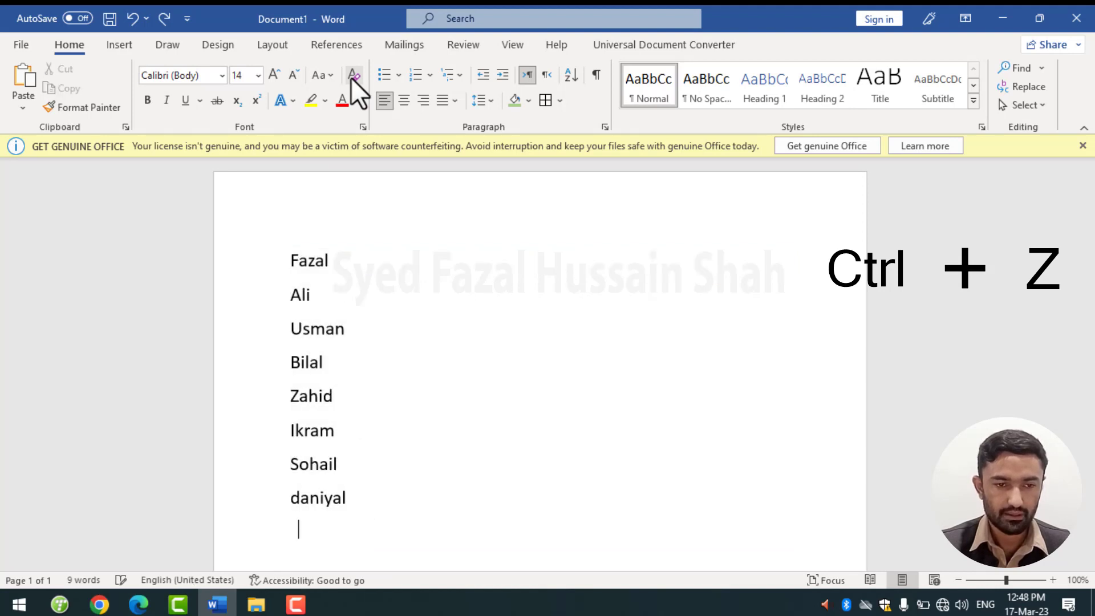
pyautogui.hotkey('ctrl', 'z')
pyautogui.hotkey('ctrl', 'z')
pyautogui.hotkey('ctrl', 'z')
pyautogui.hotkey('ctrl', 'z')
pyautogui.hotkey('ctrl', 'z')
pyautogui.hotkey('ctrl', 'z')
pyautogui.hotkey('ctrl', 'z')
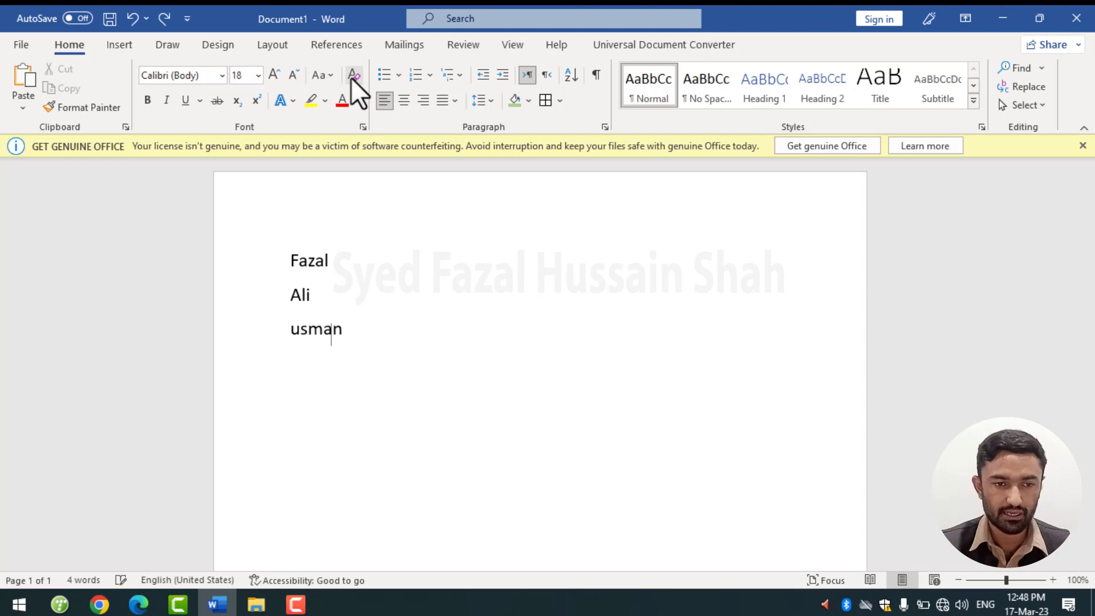
pyautogui.hotkey('ctrl', 'z')
pyautogui.hotkey('ctrl', 'z')
pyautogui.hotkey('ctrl', 'z')
pyautogui.hotkey('ctrl', 'z')
pyautogui.hotkey('ctrl', 'z')
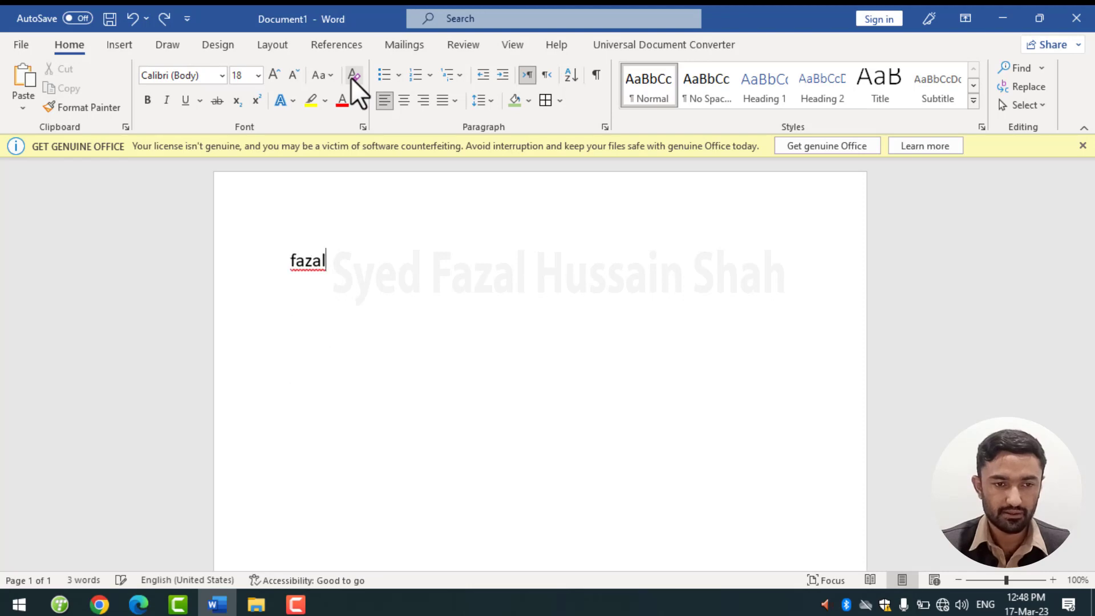
pyautogui.hotkey('ctrl', 'z')
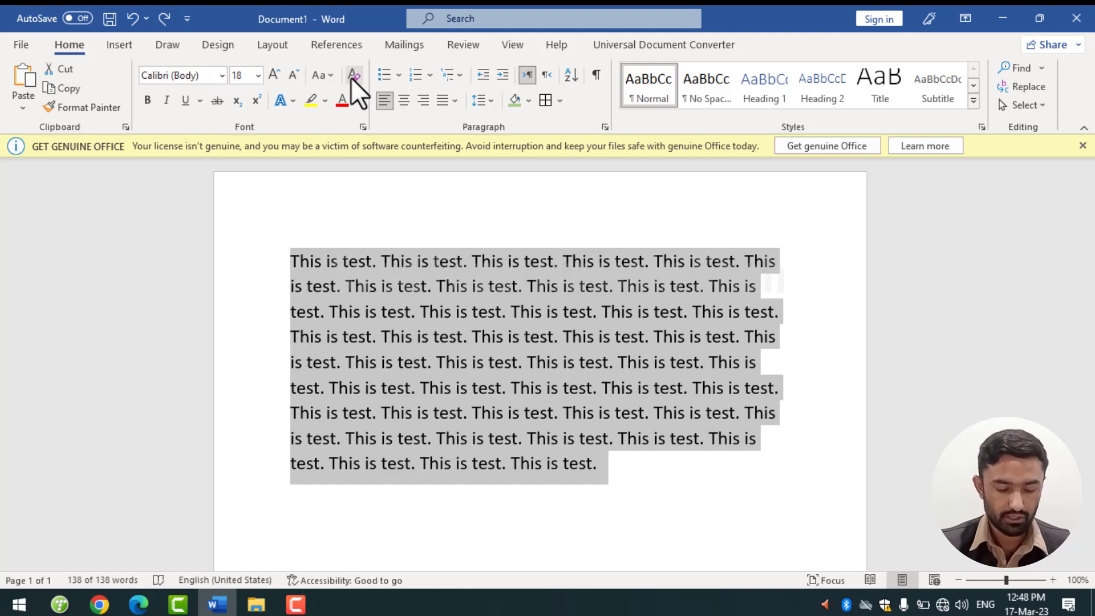
# Redo the typed names, sort, shading and list deletion until the page is blank.
pyautogui.click(351, 77)
pyautogui.hotkey('ctrl', 'y')
pyautogui.hotkey('ctrl', 'y')
pyautogui.hotkey('ctrl', 'y')
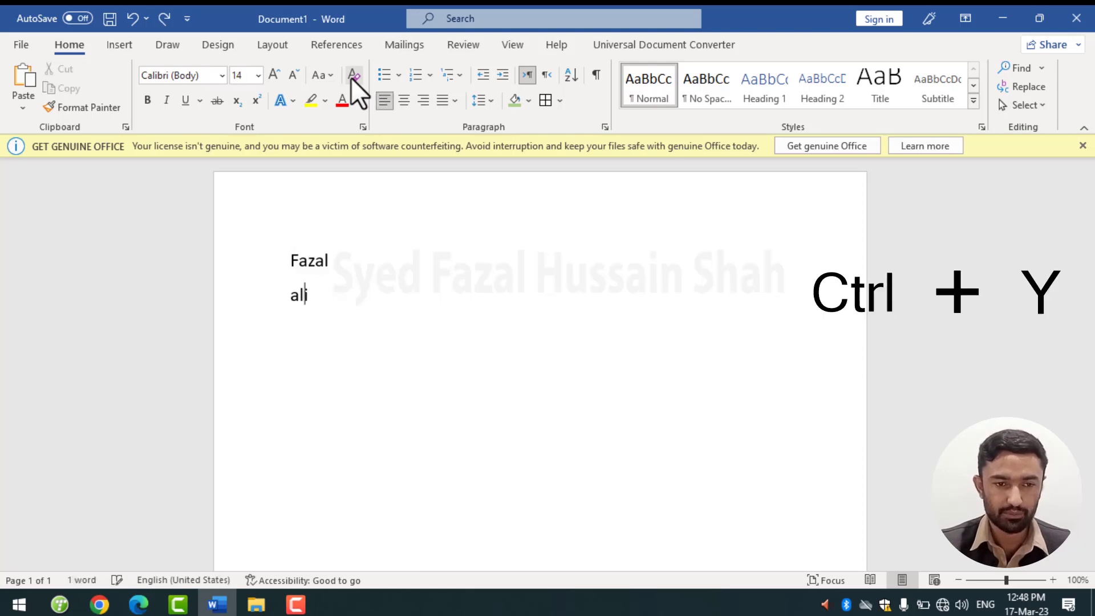
pyautogui.hotkey('ctrl', 'y')
pyautogui.hotkey('ctrl', 'y')
pyautogui.hotkey('ctrl', 'y')
pyautogui.hotkey('ctrl', 'y')
pyautogui.hotkey('ctrl', 'y')
pyautogui.hotkey('ctrl', 'y')
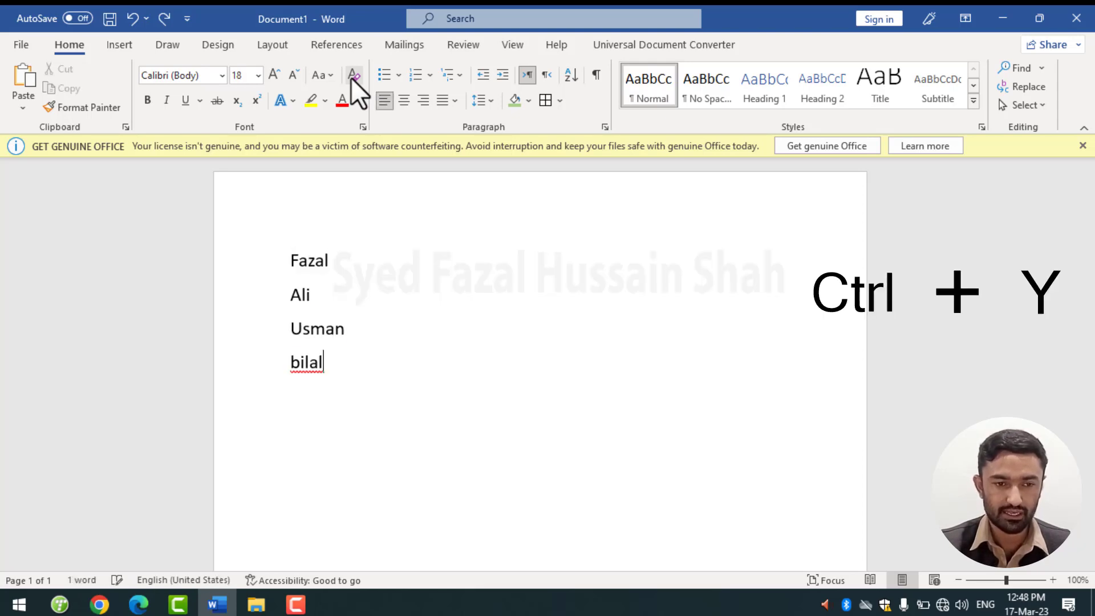
pyautogui.hotkey('ctrl', 'y')
pyautogui.hotkey('ctrl', 'y')
pyautogui.hotkey('ctrl', 'y')
pyautogui.hotkey('ctrl', 'y')
pyautogui.hotkey('ctrl', 'y')
pyautogui.hotkey('ctrl', 'y')
pyautogui.hotkey('ctrl', 'y')
pyautogui.hotkey('ctrl', 'y')
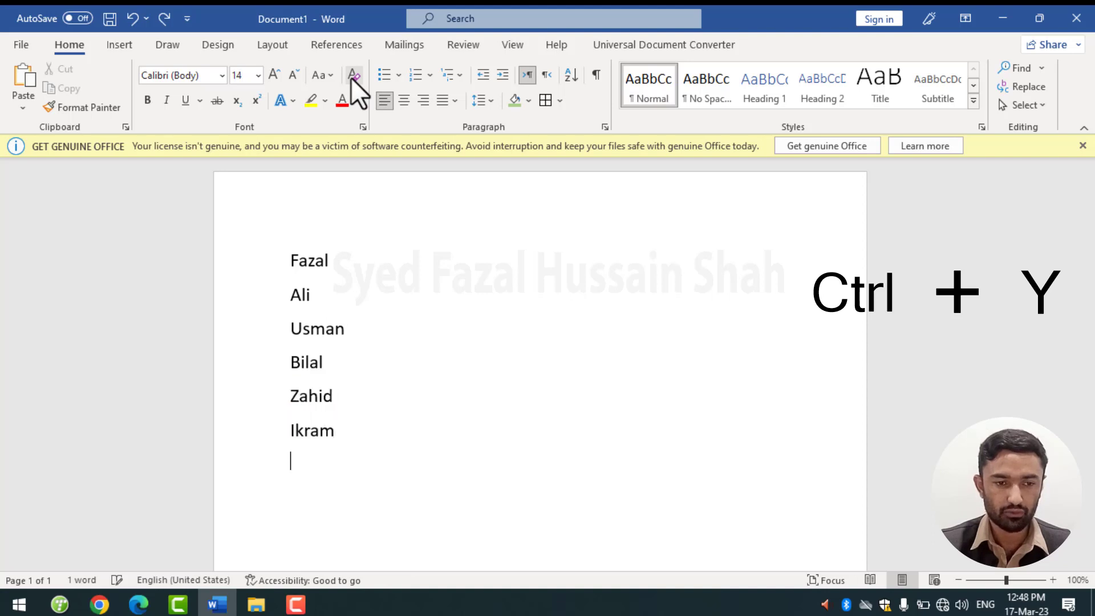
pyautogui.hotkey('ctrl', 'y')
pyautogui.hotkey('ctrl', 'y')
pyautogui.hotkey('ctrl', 'y')
pyautogui.hotkey('ctrl', 'y')
pyautogui.hotkey('ctrl', 'y')
pyautogui.hotkey('ctrl', 'y')
pyautogui.hotkey('ctrl', 'y')
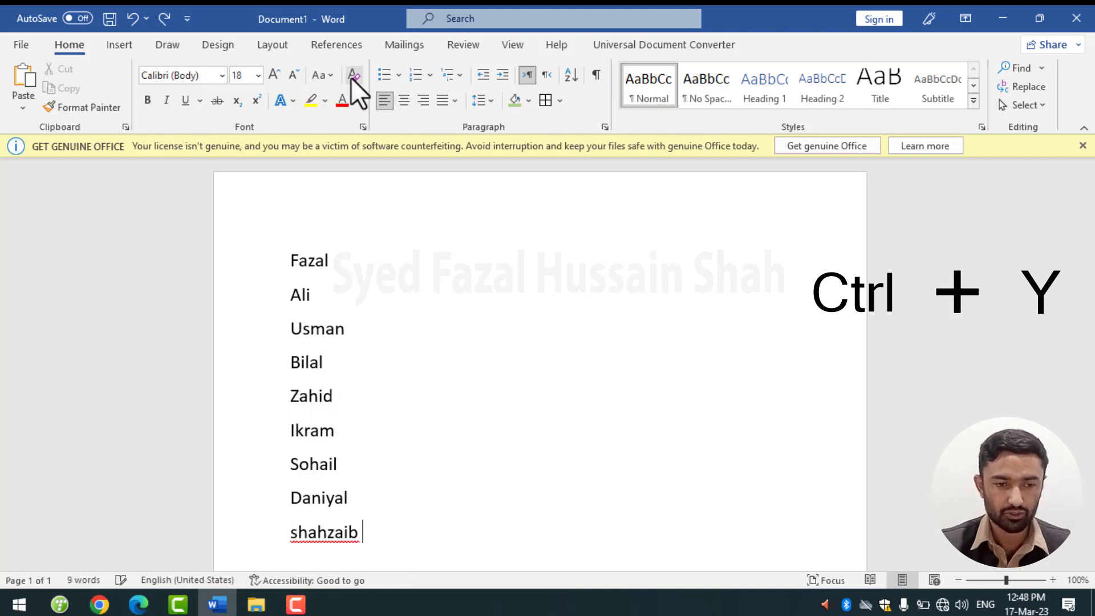
pyautogui.hotkey('ctrl', 'y')
pyautogui.hotkey('ctrl', 'y')
pyautogui.hotkey('ctrl', 'y')
pyautogui.hotkey('ctrl', 'y')
pyautogui.hotkey('ctrl', 'y')
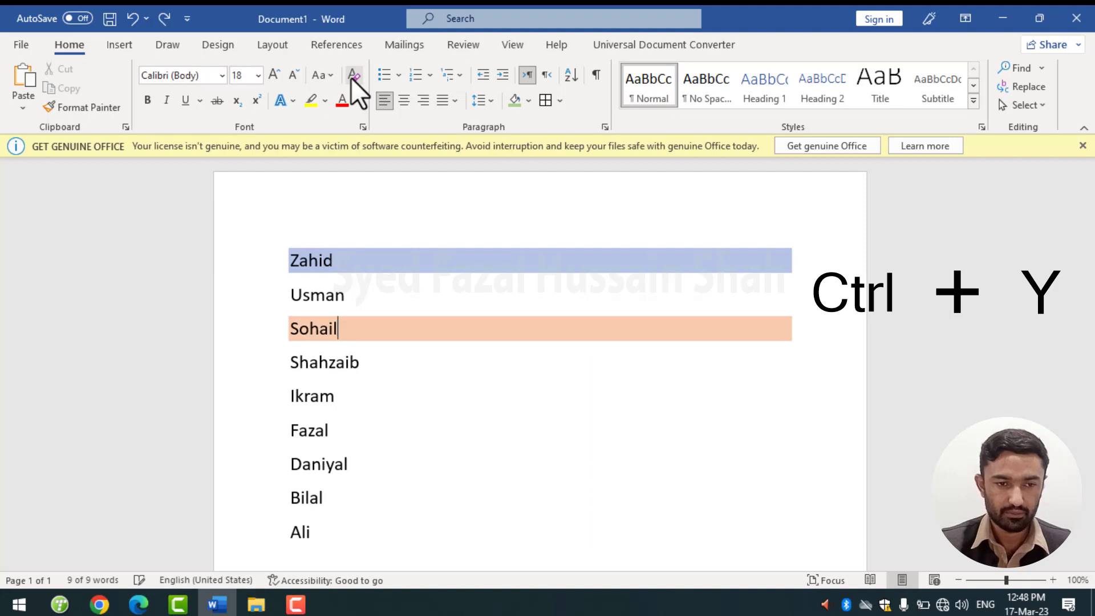
pyautogui.hotkey('ctrl', 'y')
pyautogui.hotkey('ctrl', 'y')
pyautogui.hotkey('ctrl', 'y')
pyautogui.hotkey('ctrl', 'y')
pyautogui.hotkey('ctrl', 'y')
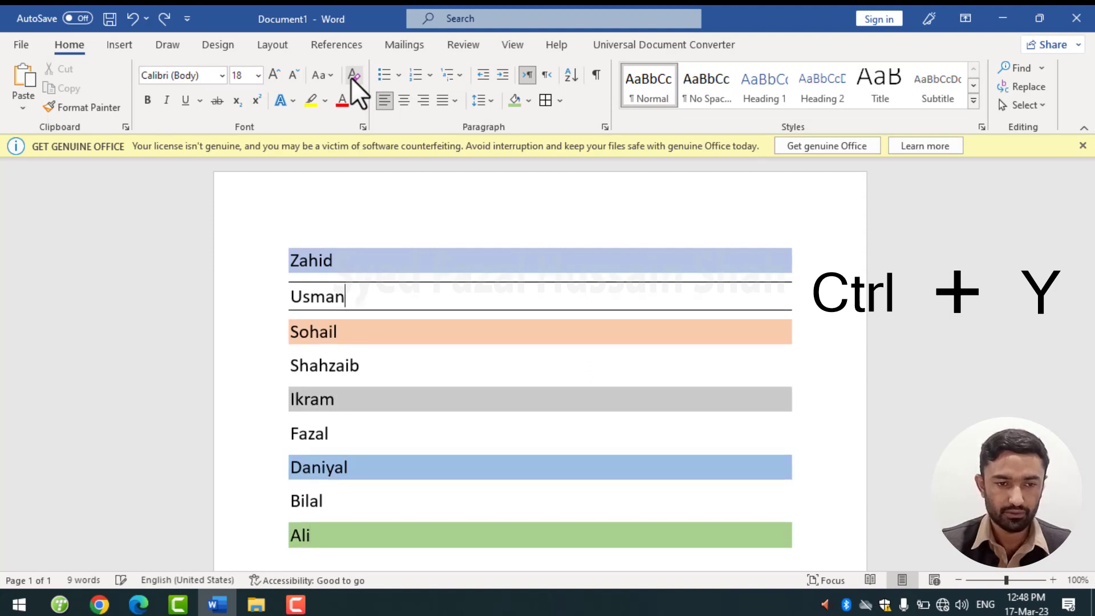
pyautogui.hotkey('ctrl', 'y')
pyautogui.hotkey('ctrl', 'y')
pyautogui.hotkey('ctrl', 'y')
pyautogui.hotkey('ctrl', 'y')
pyautogui.hotkey('ctrl', 'y')
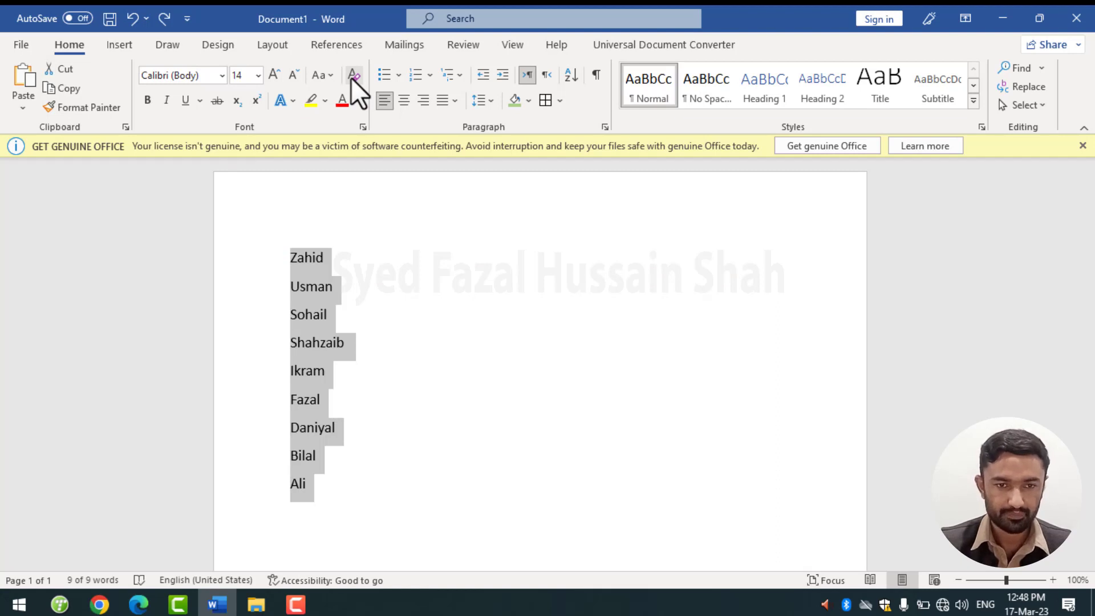
pyautogui.hotkey('ctrl', 'y')
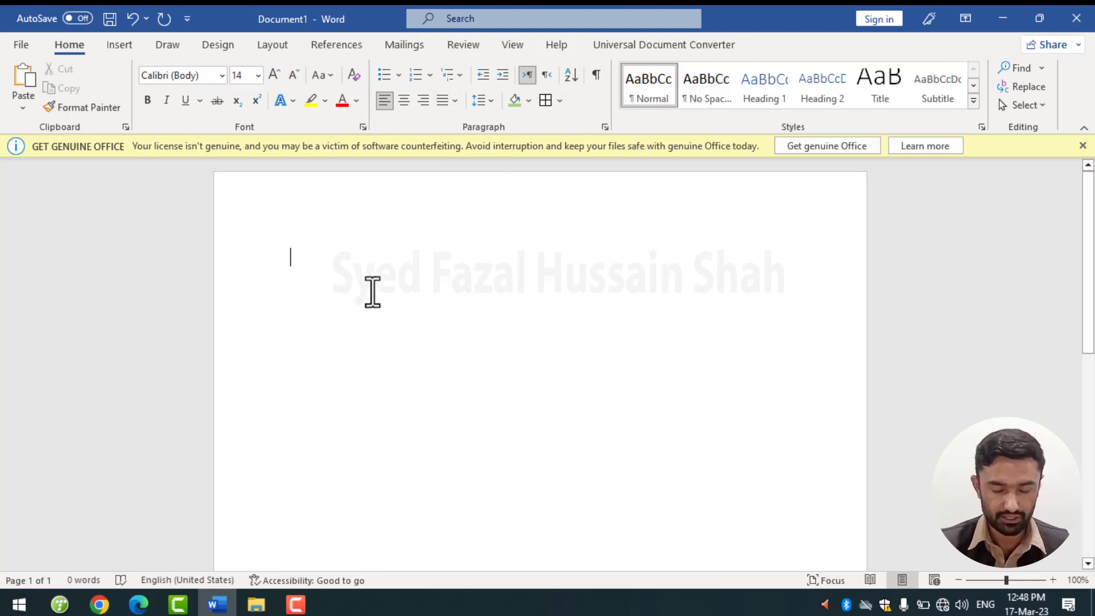
# Generate sample text with =rand(1), then =rand(2), clearing the page afterwards.
pyautogui.write('=ra')
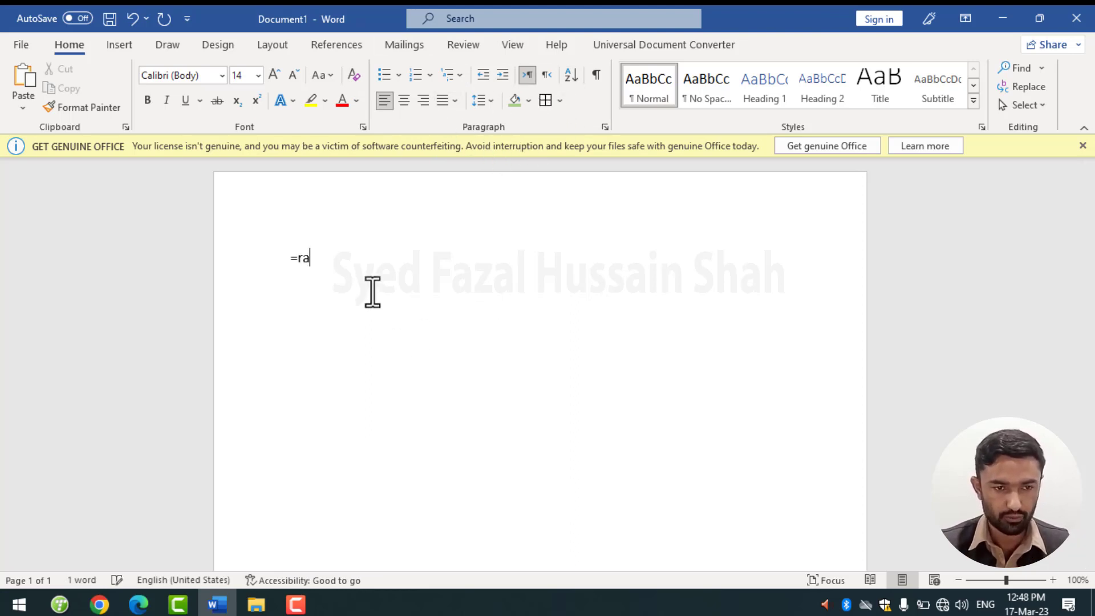
pyautogui.write('nd(1')
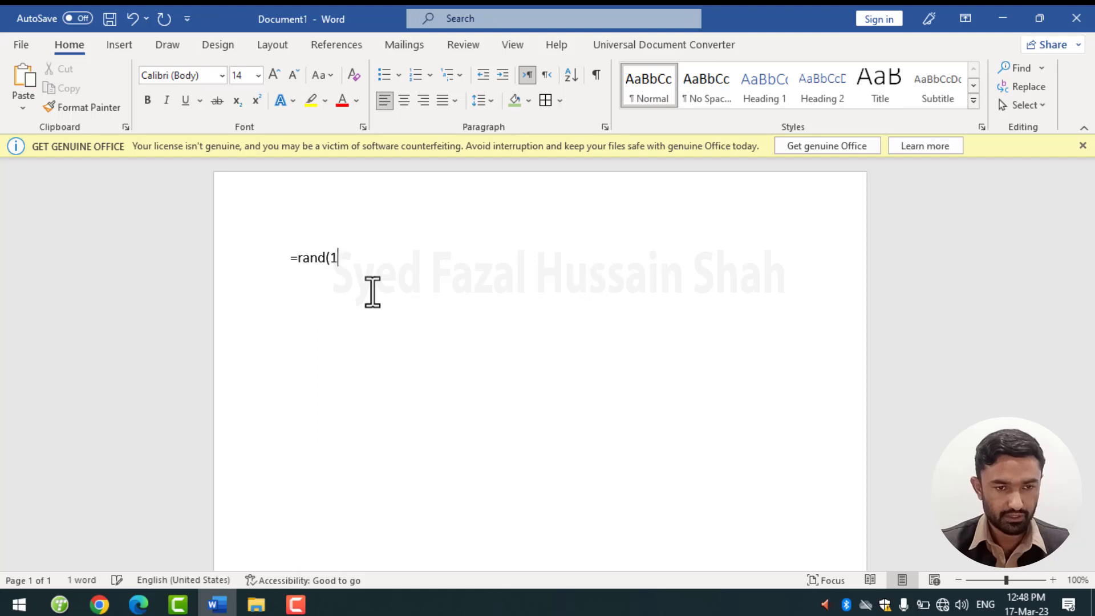
pyautogui.write(')')
pyautogui.press('Return')
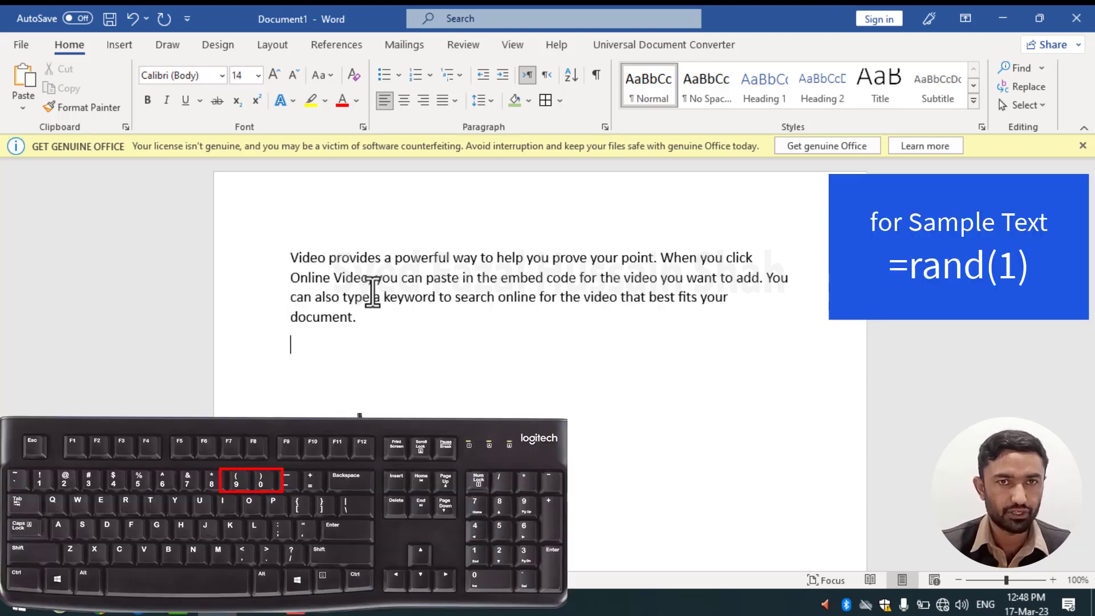
pyautogui.write('=')
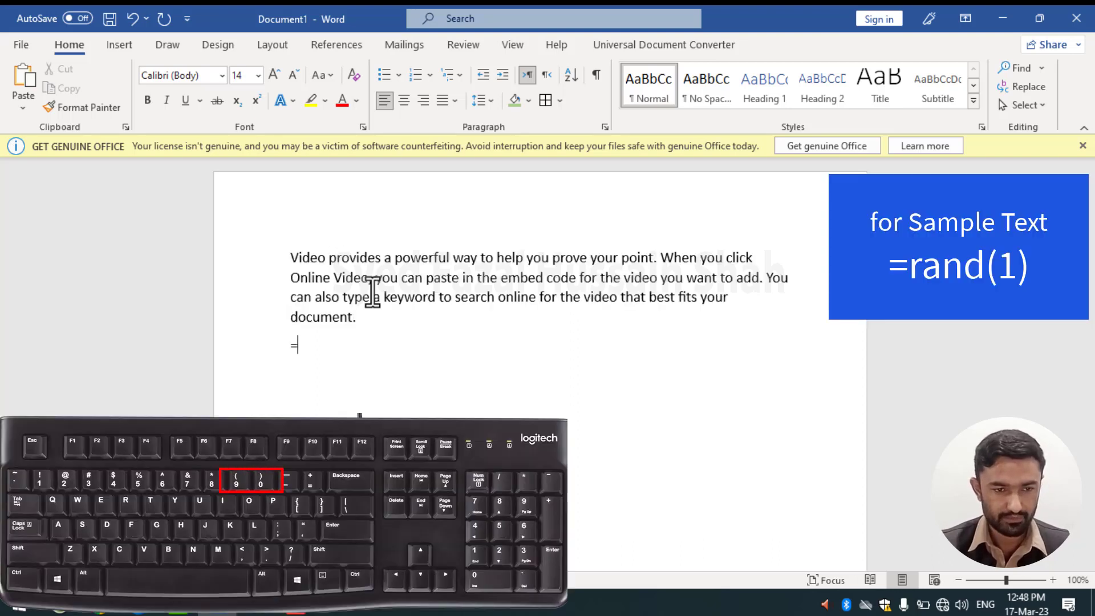
pyautogui.write('ra')
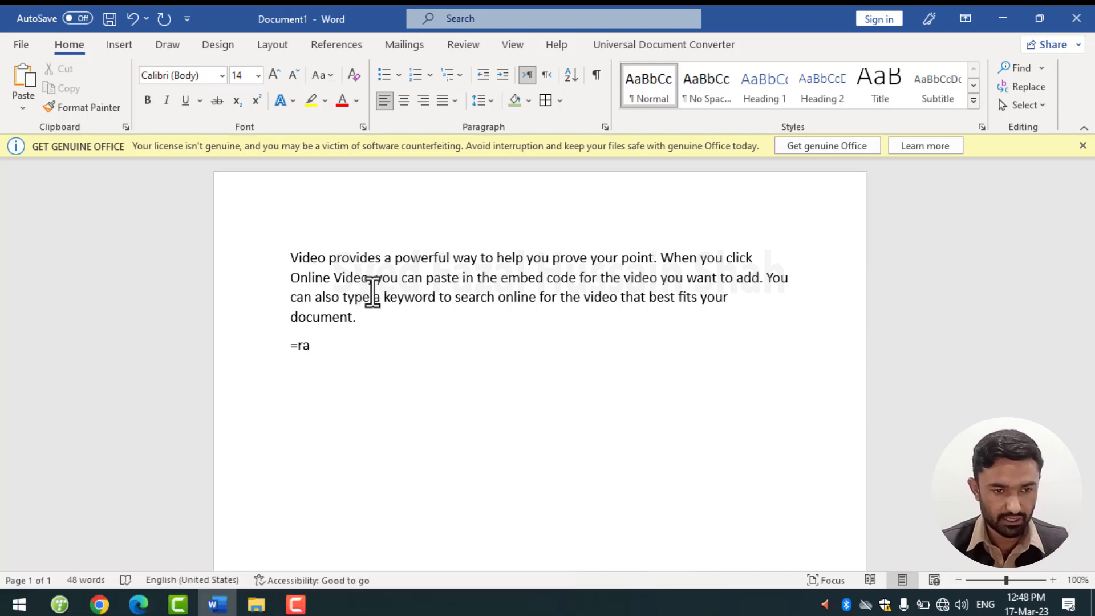
pyautogui.hotkey('ctrl', 'a')
pyautogui.write('=ra')
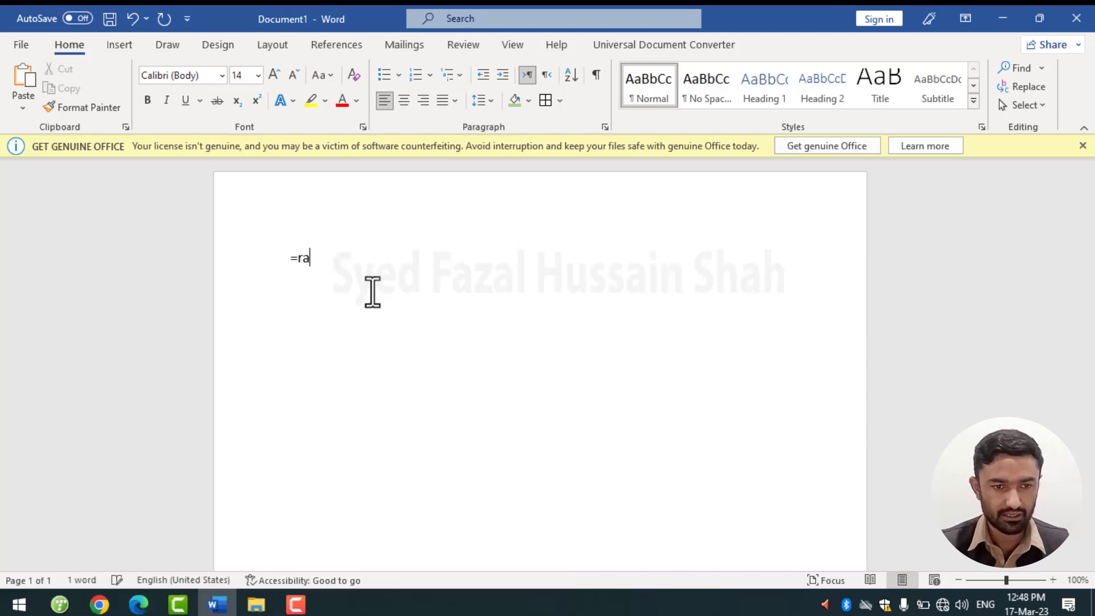
pyautogui.write('nd(2')
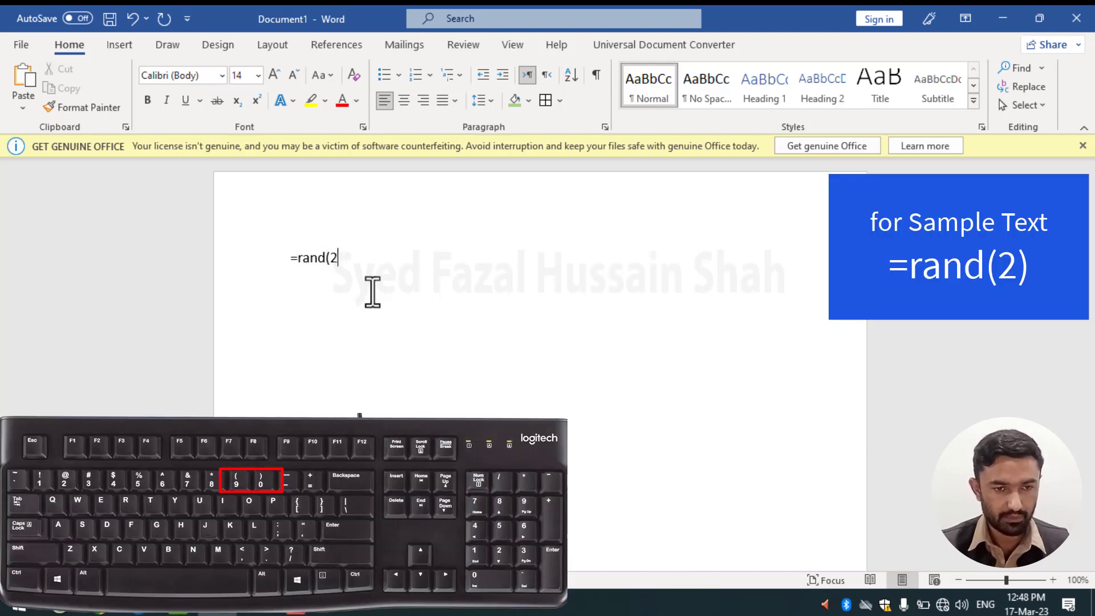
pyautogui.write(')')
pyautogui.press('Return')
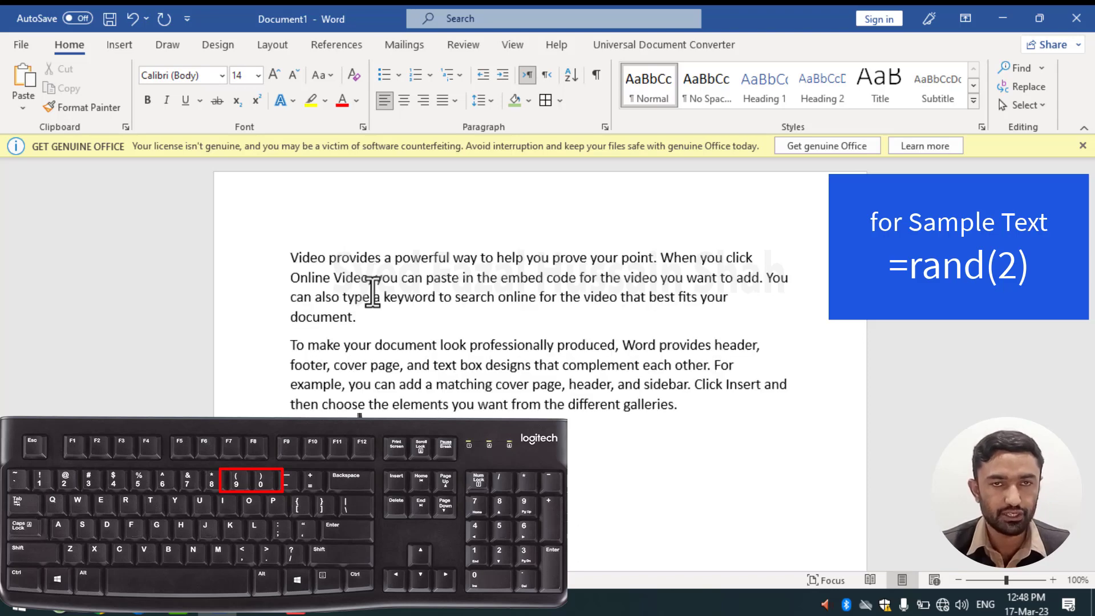
pyautogui.write('=')
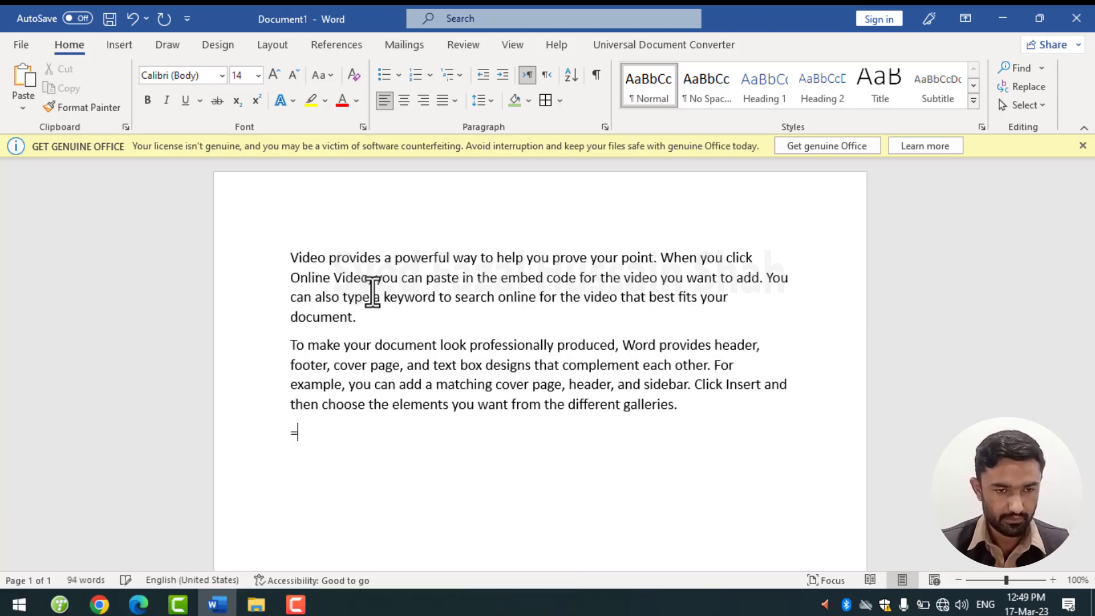
pyautogui.hotkey('ctrl', 'a')
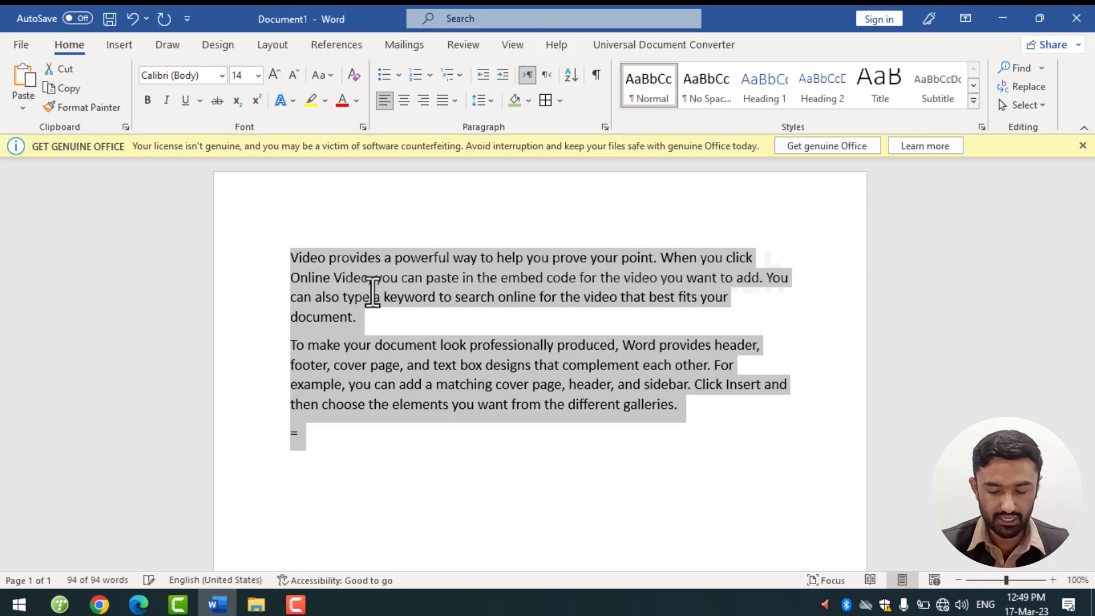
pyautogui.press('Delete')
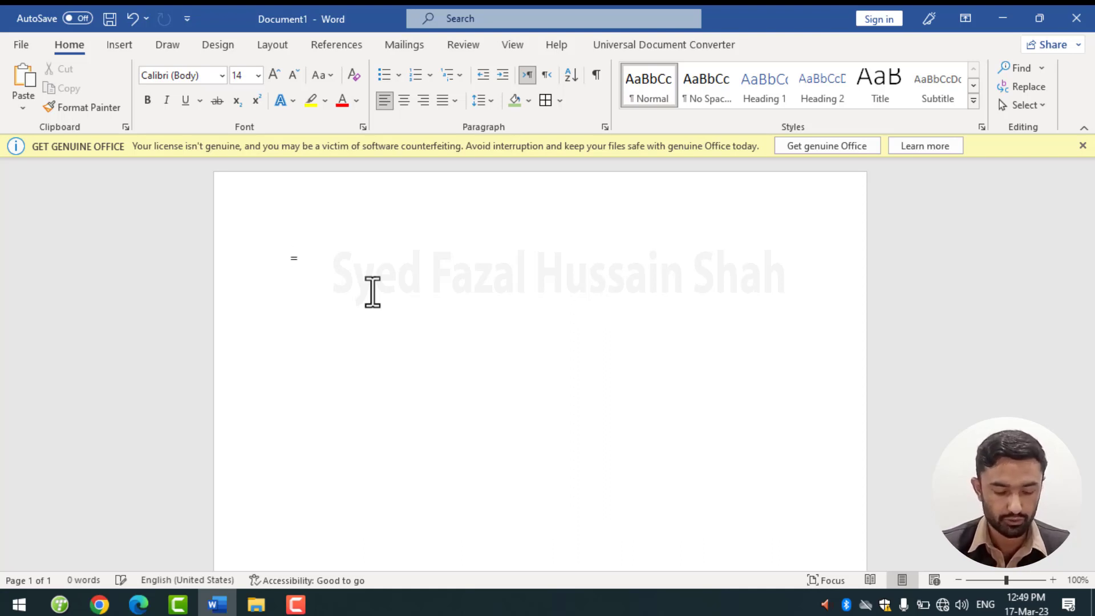
# Try =rand(3), clear it, then enter =rand(99) for 13 pages and return to the top.
pyautogui.write('rand(')
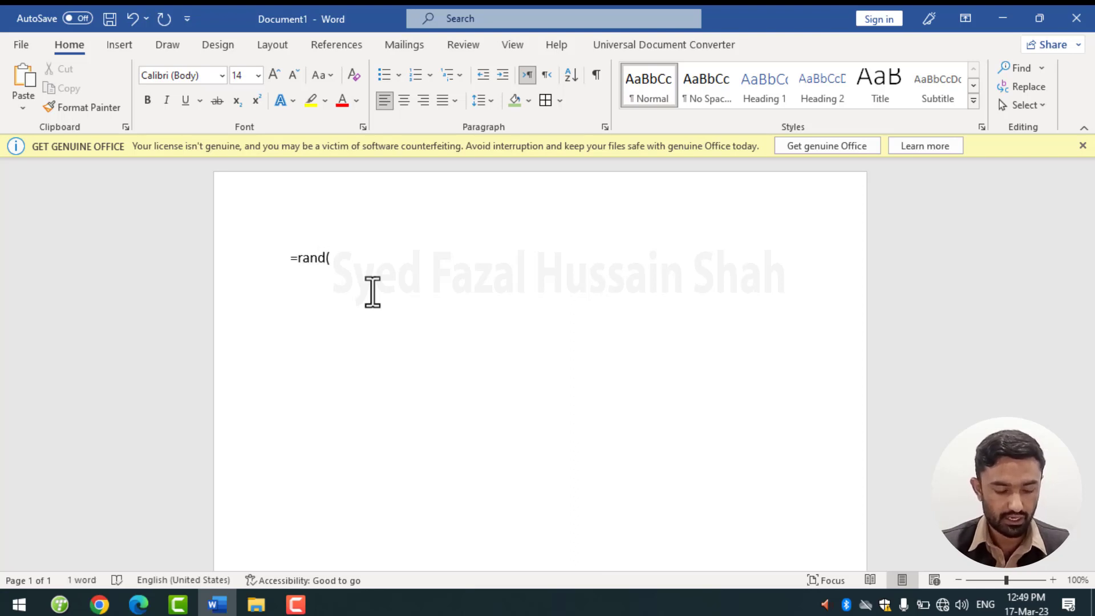
pyautogui.write('3')
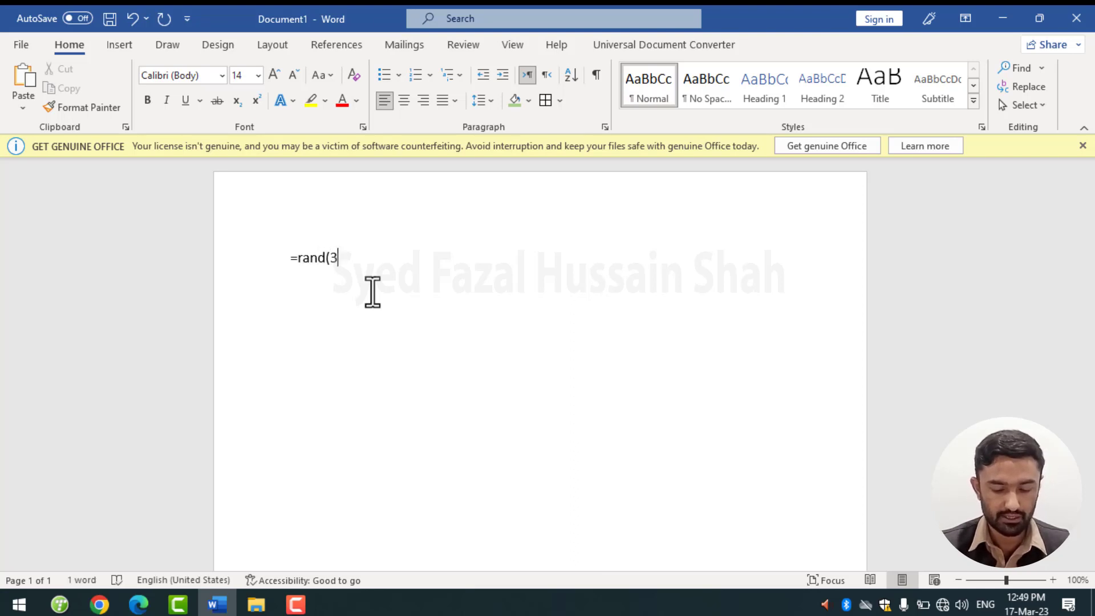
pyautogui.write(')')
pyautogui.press('Return')
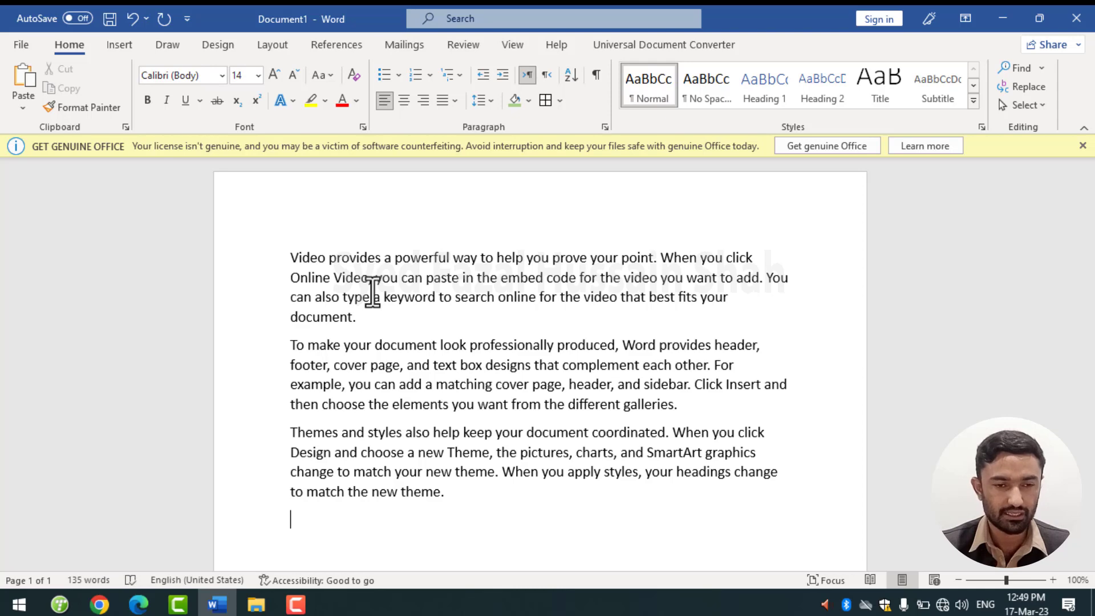
pyautogui.hotkey('ctrl', 'a')
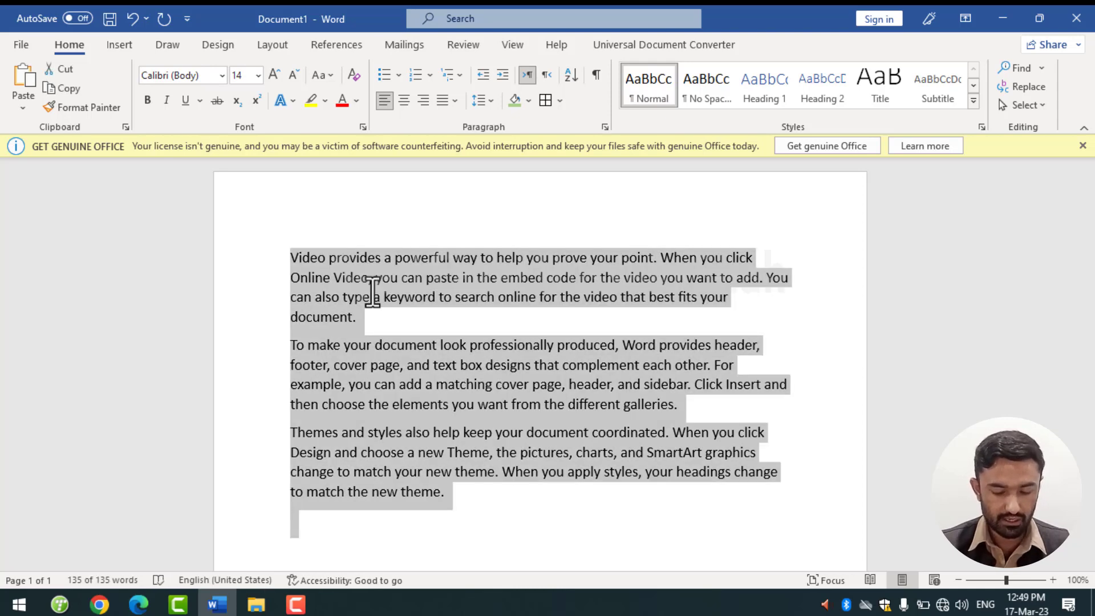
pyautogui.press('BackSpace')
pyautogui.write('=rand(')
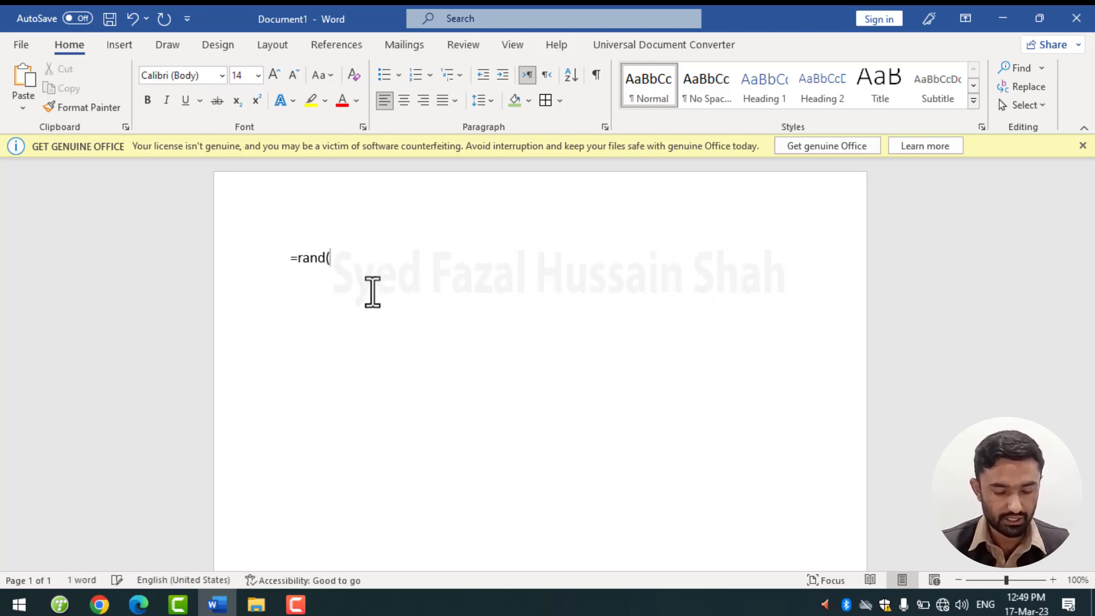
pyautogui.write('99)')
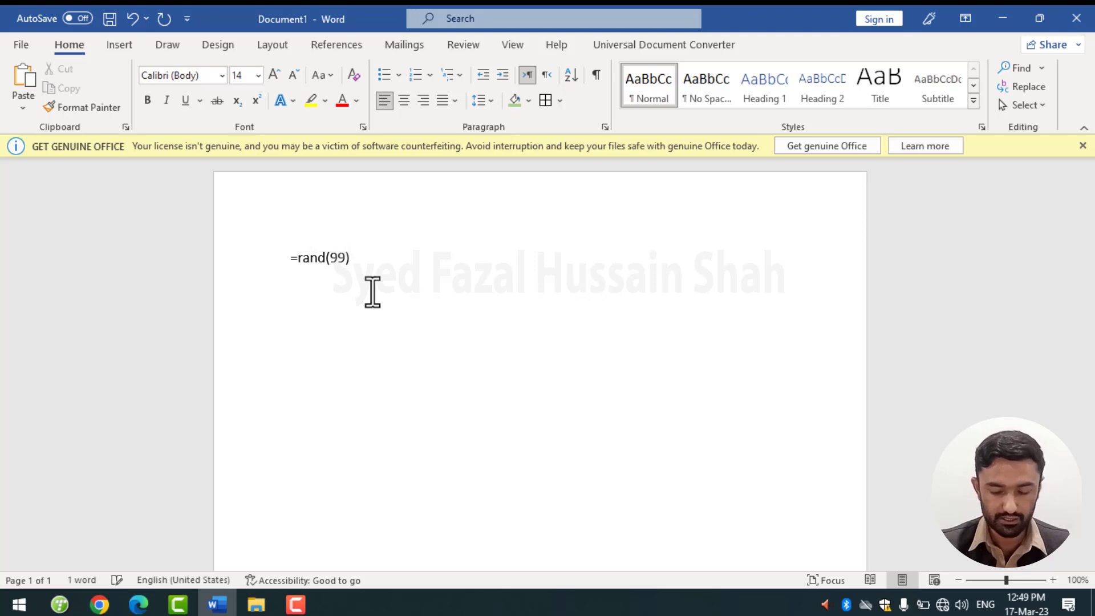
pyautogui.press('Return')
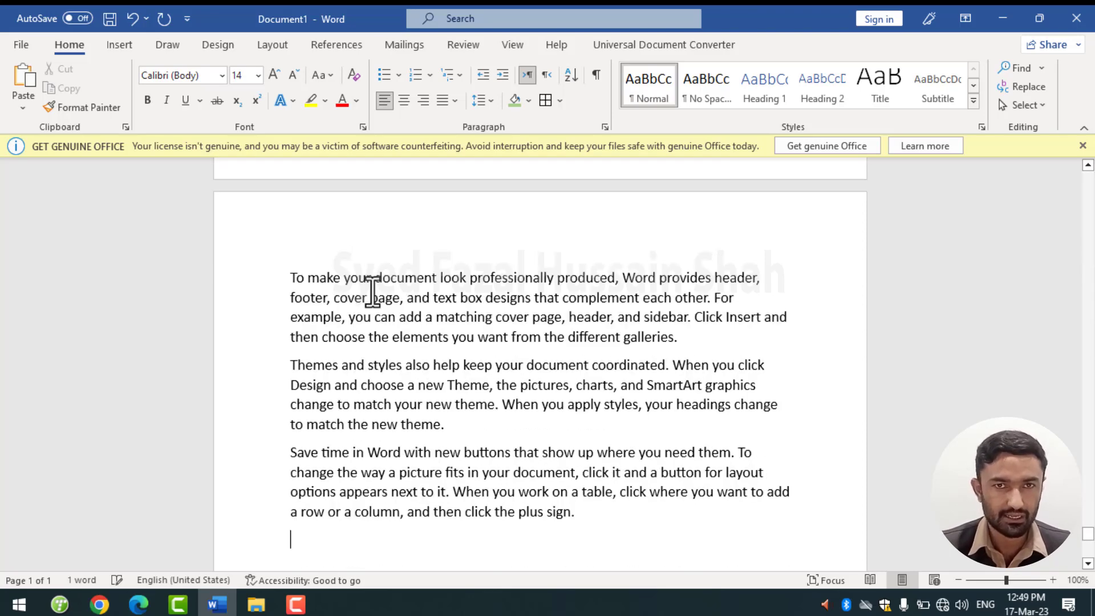
pyautogui.hotkey('ctrl', 'Home')
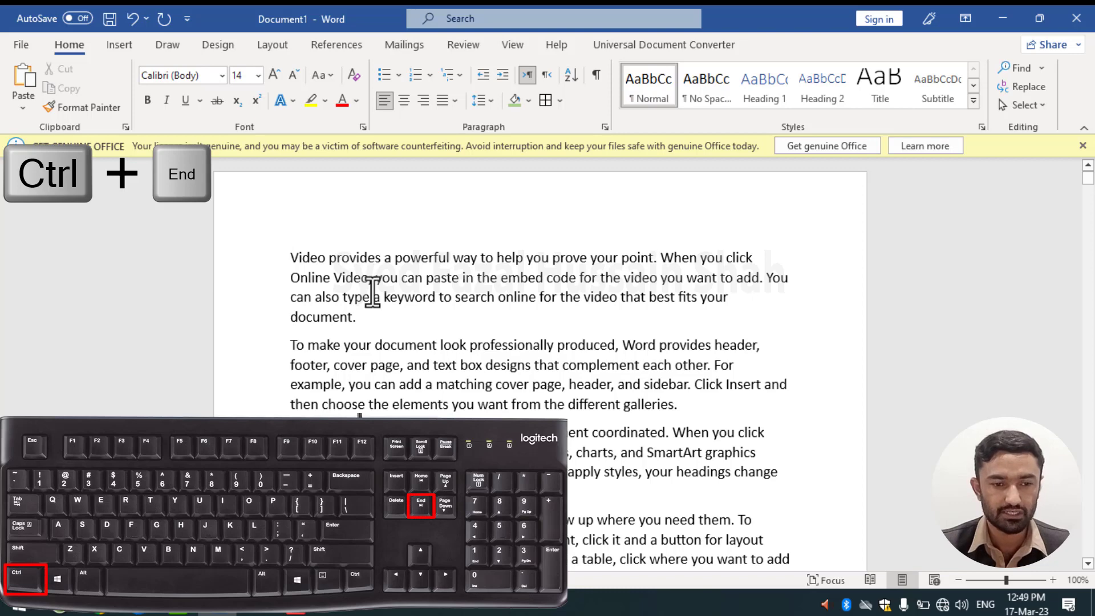
# Box-border the opening paragraph and bring up its shading colour choices.
pyautogui.click(459, 278)
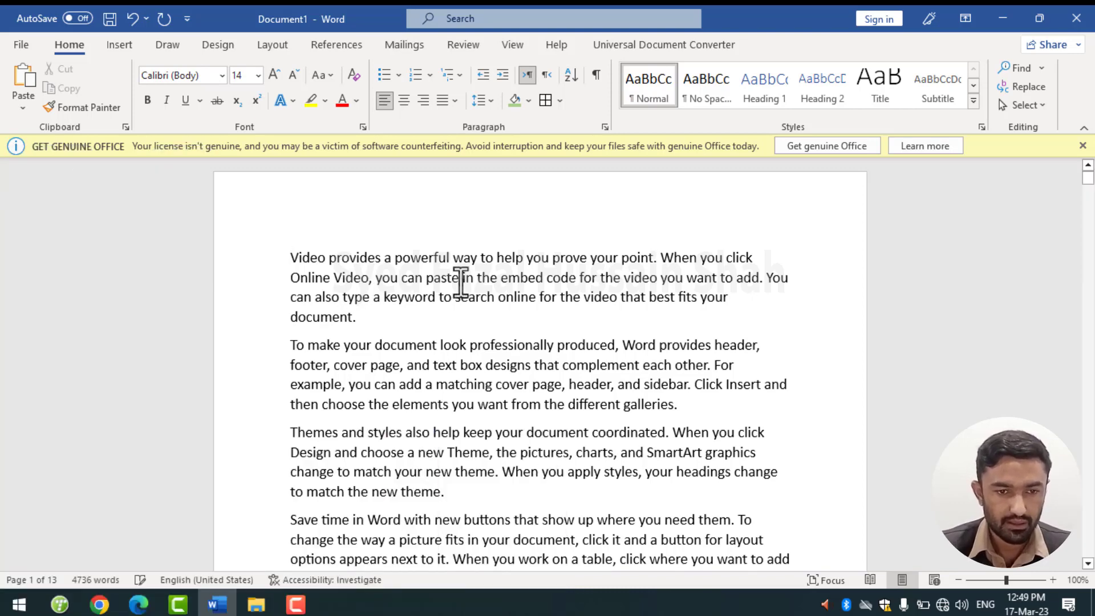
pyautogui.click(545, 100)
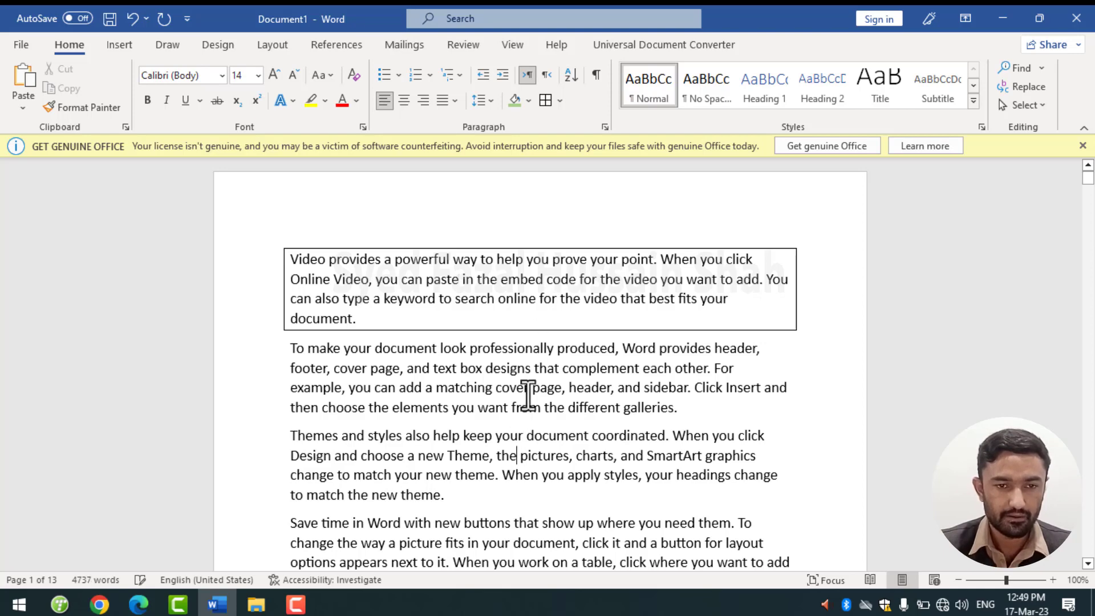
pyautogui.click(530, 101)
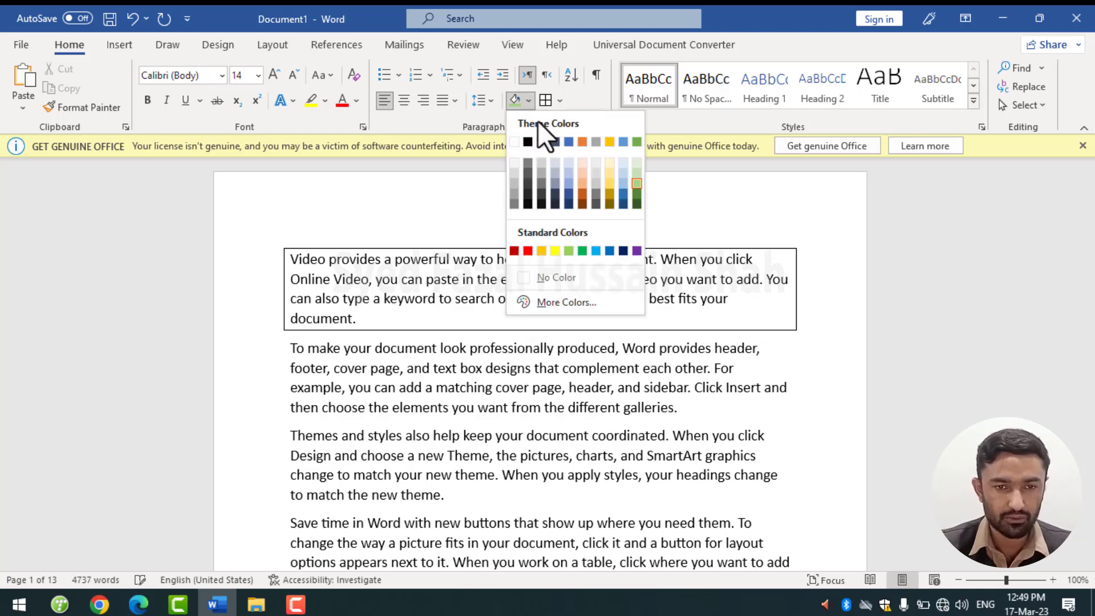
# Shade the Themes and styles paragraph light blue.
pyautogui.click(565, 176)
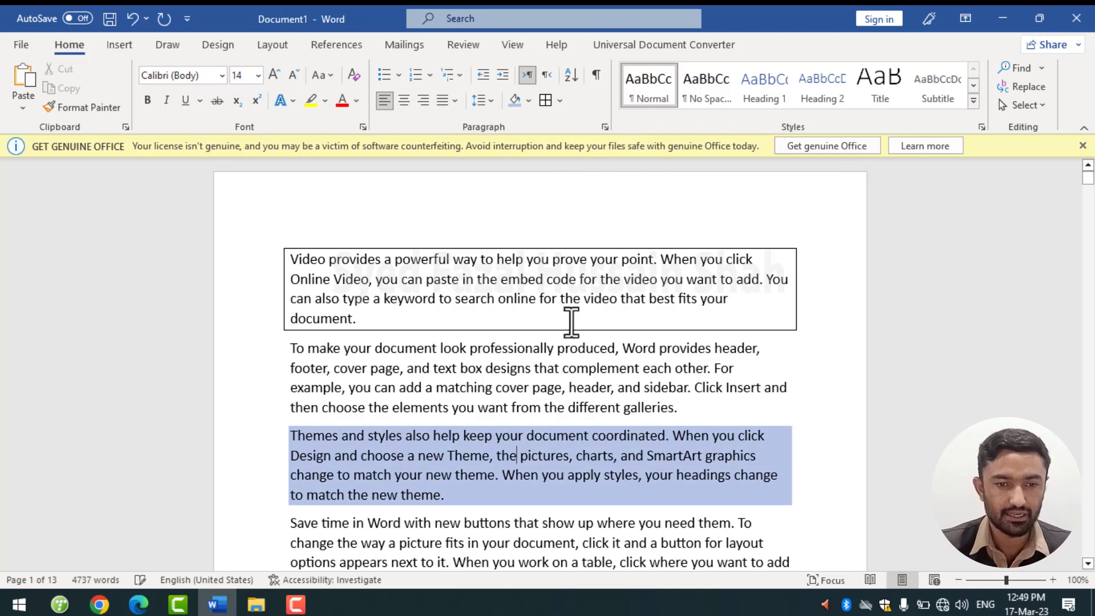
pyautogui.scroll(-2, 570, 322)
pyautogui.scroll(-1, 569, 325)
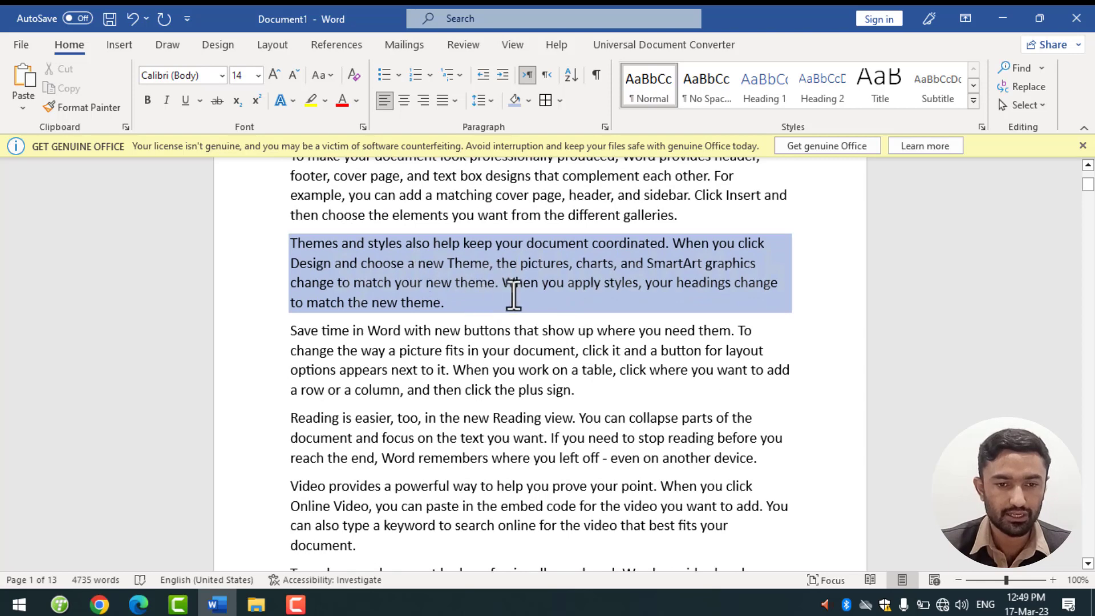
# Give the Reading paragraph a diamond bullet and number the Video paragraph 1.
pyautogui.click(538, 438)
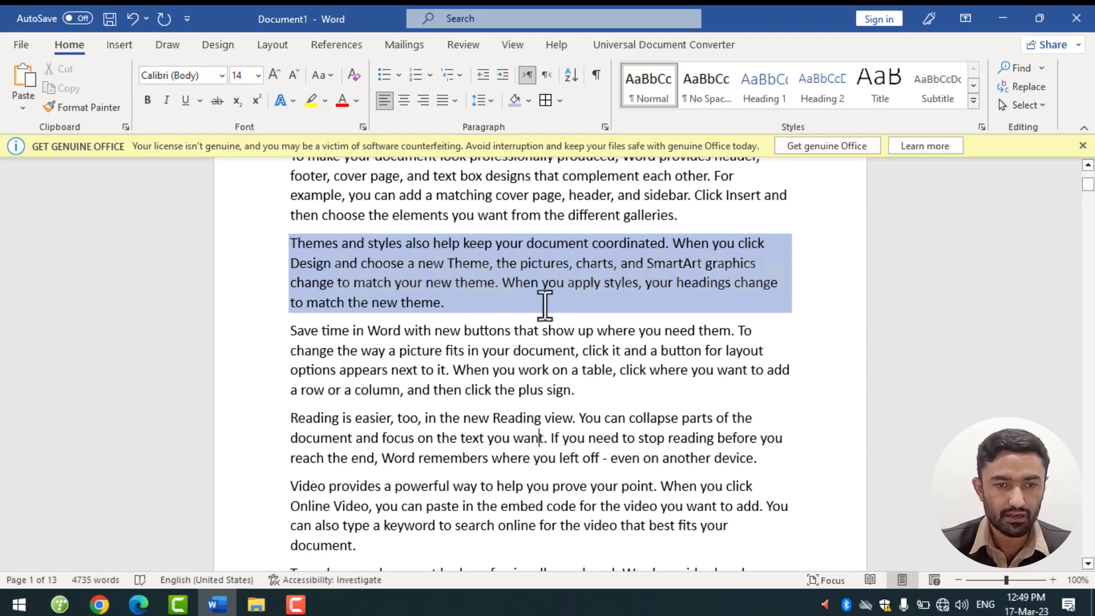
pyautogui.click(382, 76)
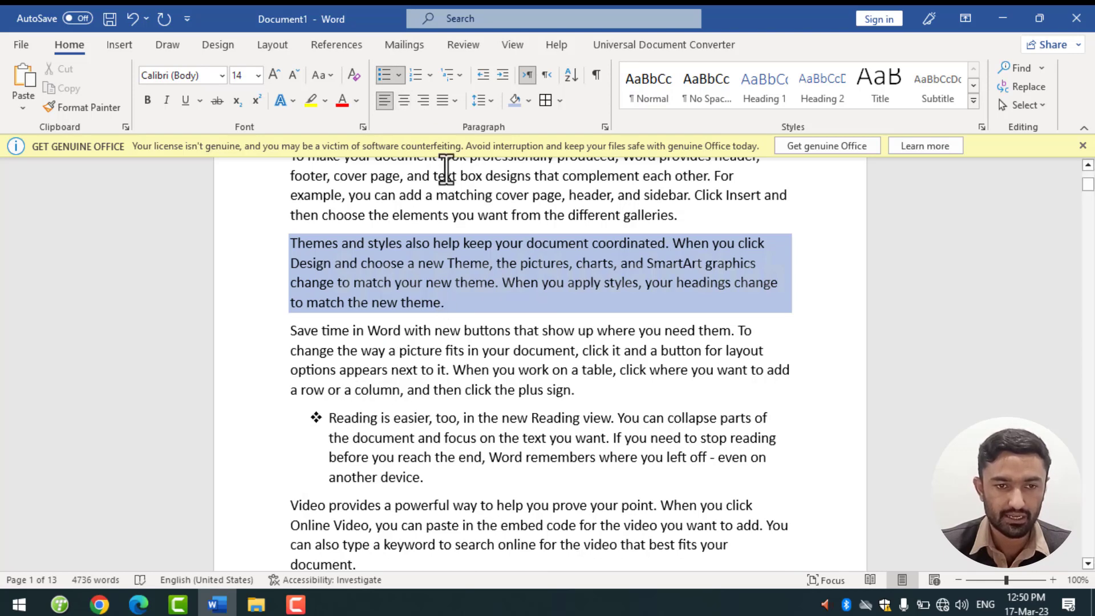
pyautogui.scroll(-3, 502, 354)
pyautogui.click(506, 379)
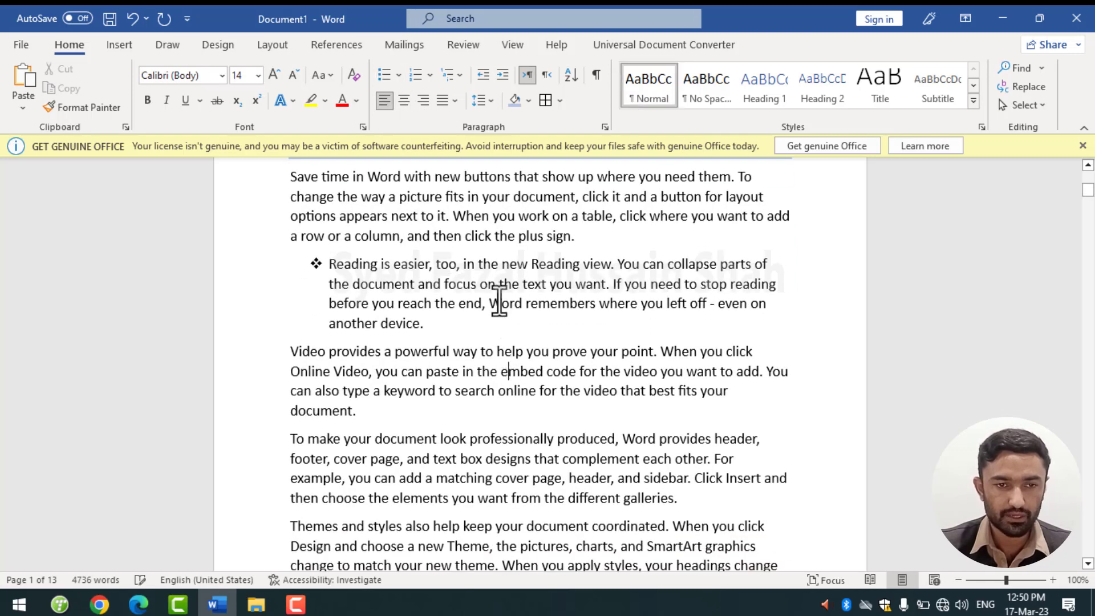
pyautogui.click(420, 76)
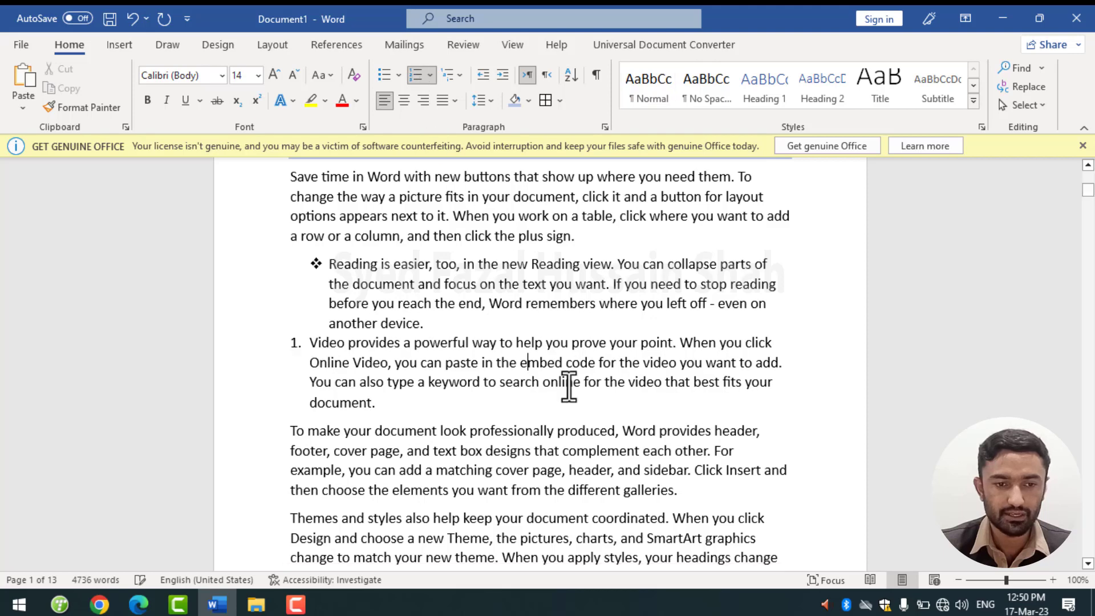
# Select the entire document with Ctrl+A.
pyautogui.hotkey('ctrl', 'shift', 'Up')
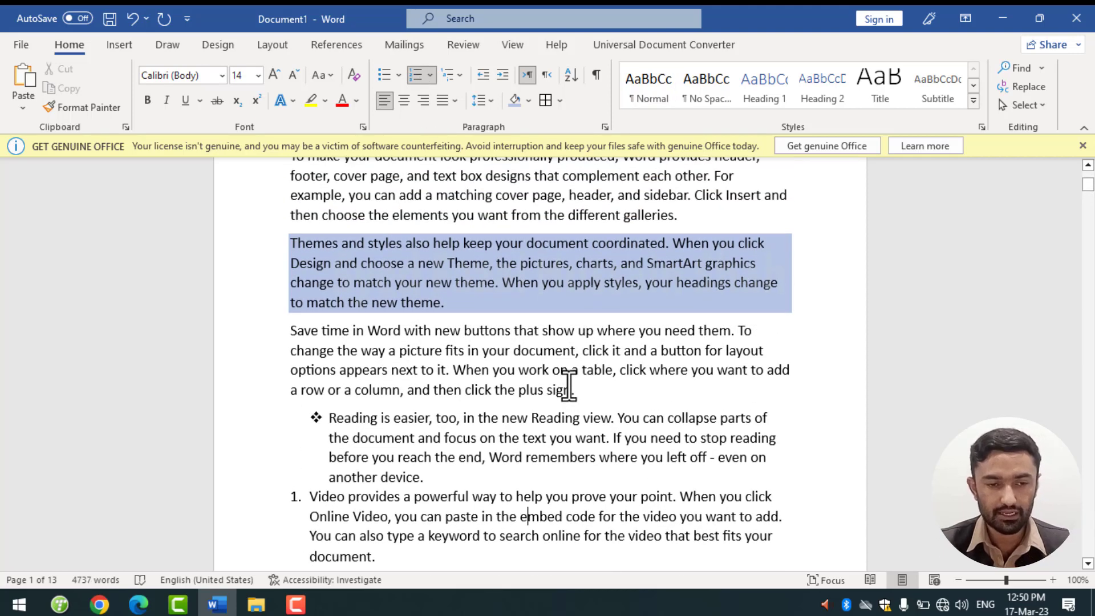
pyautogui.scroll(-1, 569, 388)
pyautogui.hotkey('ctrl', 'a')
# Clear all formatting from the whole document.
pyautogui.scroll(1, 566, 384)
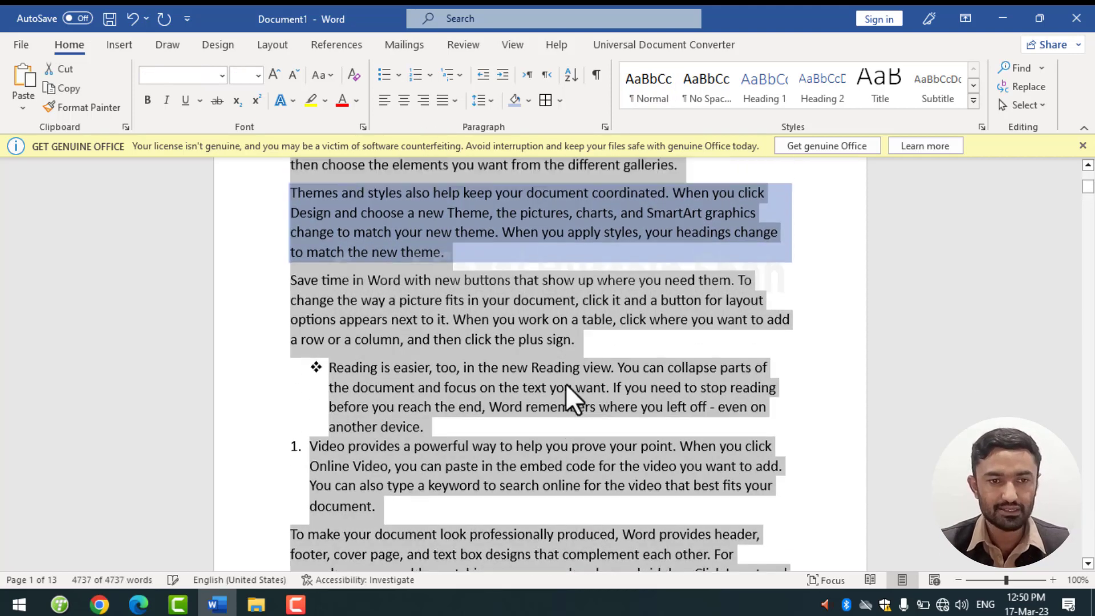
pyautogui.scroll(2, 566, 384)
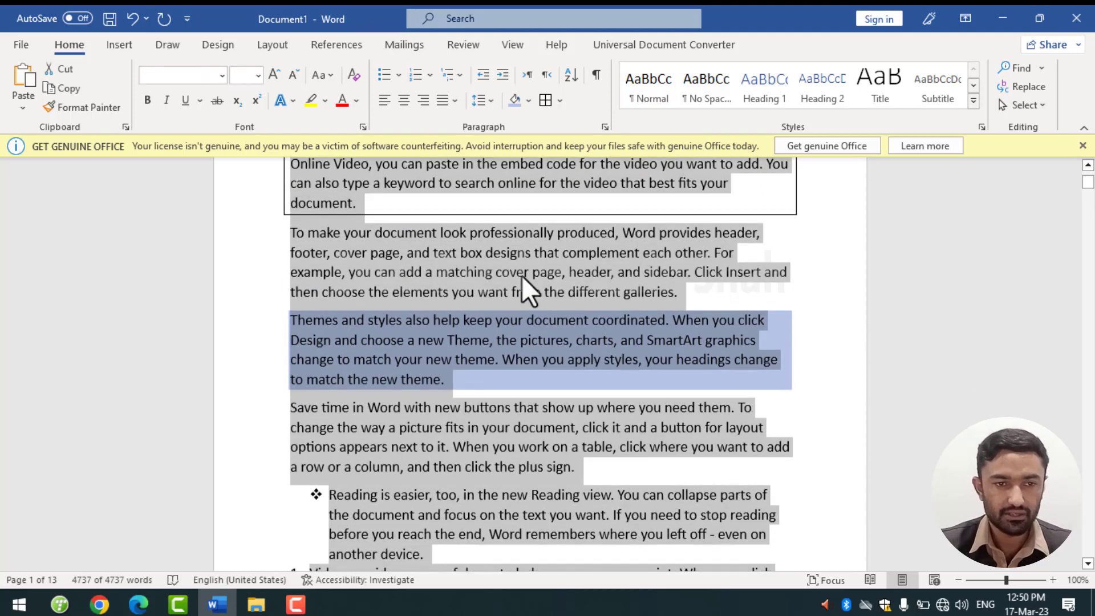
pyautogui.click(354, 77)
pyautogui.scroll(2, 542, 358)
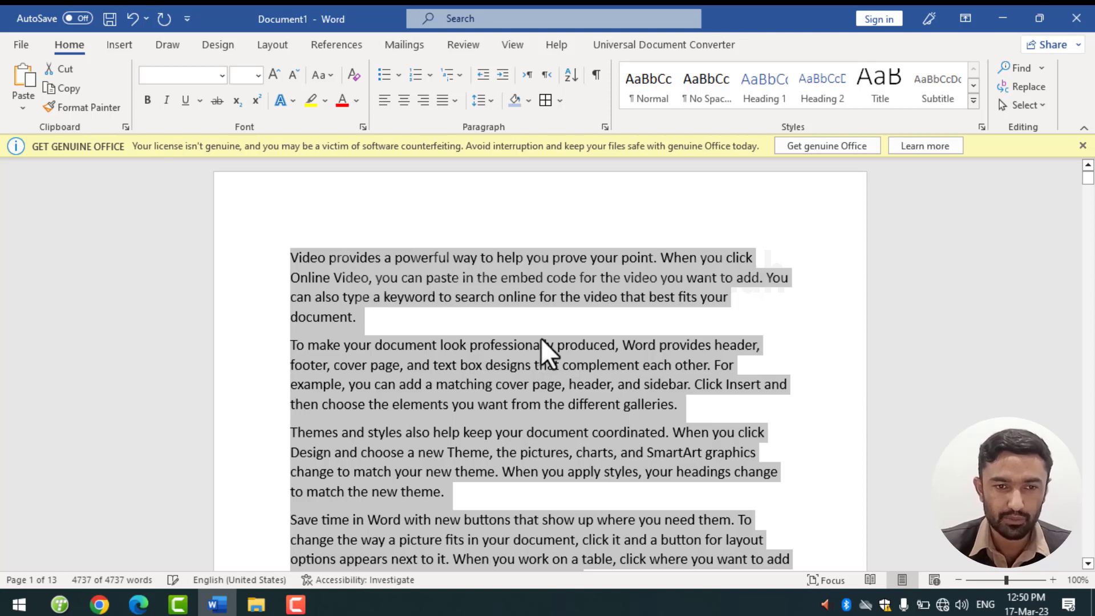
# Bullet every paragraph with diamonds, then switch them to a numbered list 1., 2., 3.
pyautogui.click(398, 77)
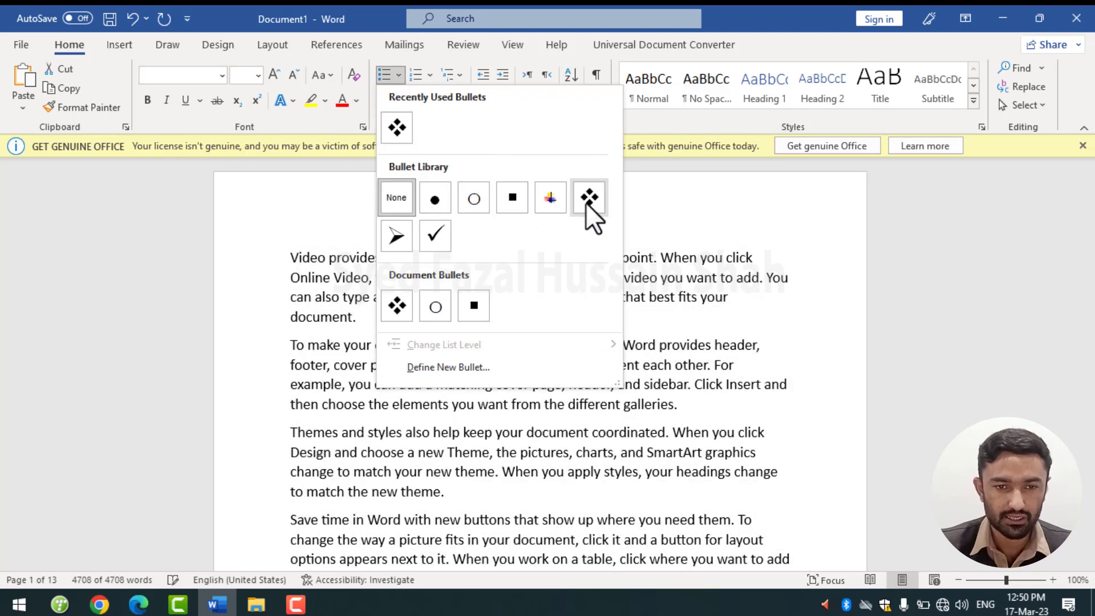
pyautogui.click(588, 201)
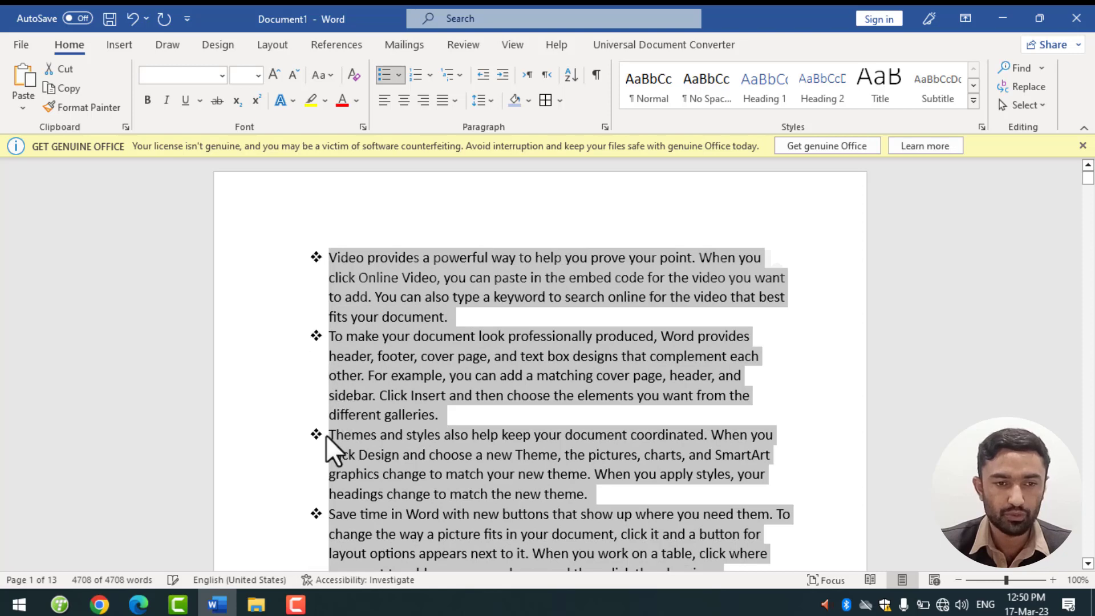
pyautogui.click(414, 74)
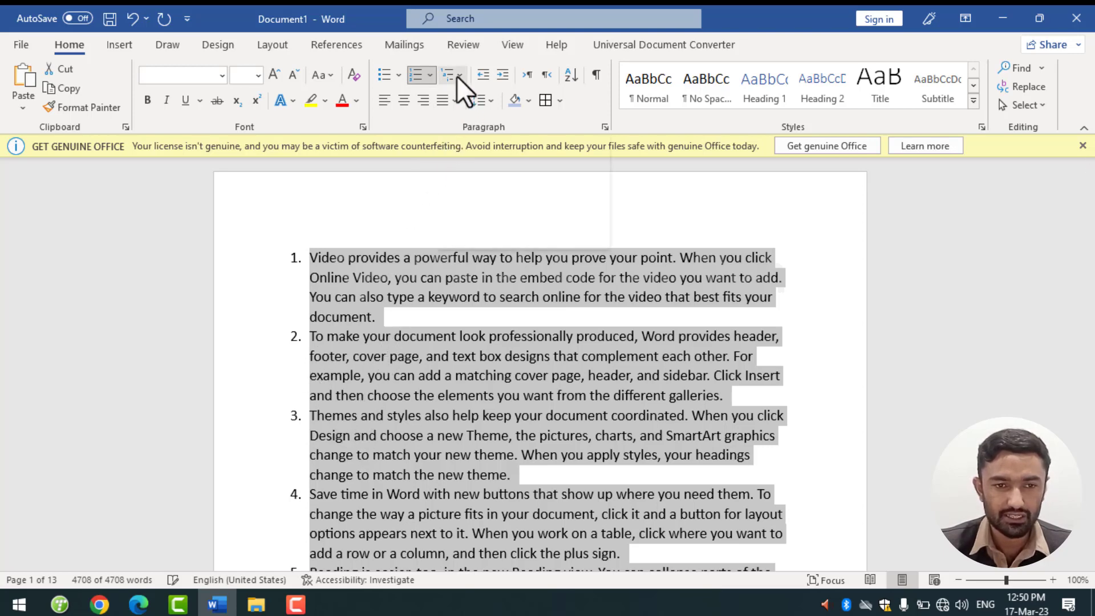
# Add three sub-items 1.1–1.3 reading 'asdf' under the first numbered item.
pyautogui.click(402, 325)
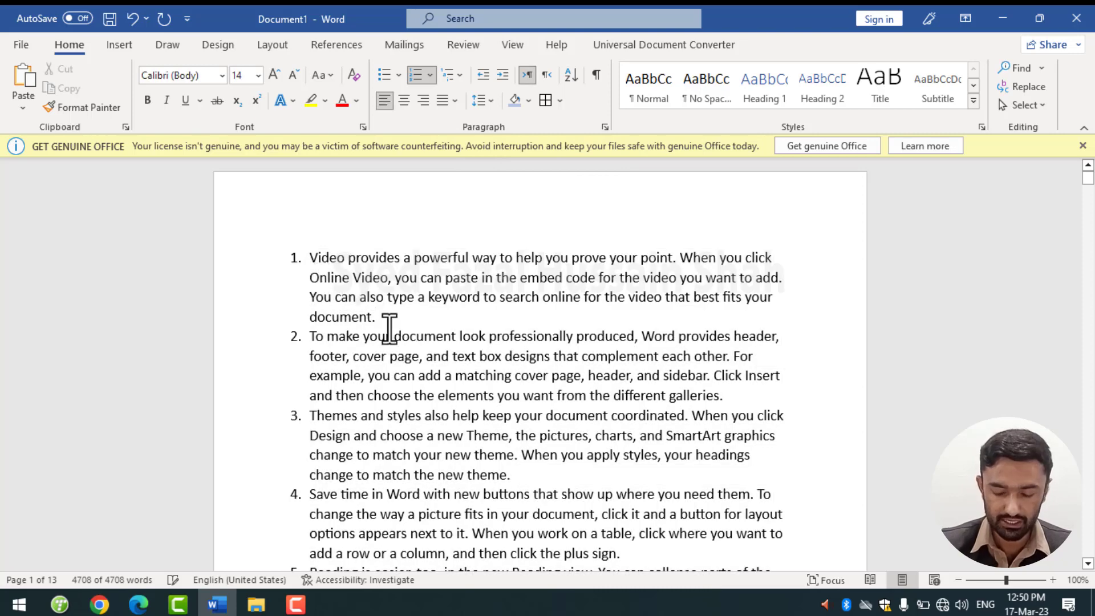
pyautogui.press('Return')
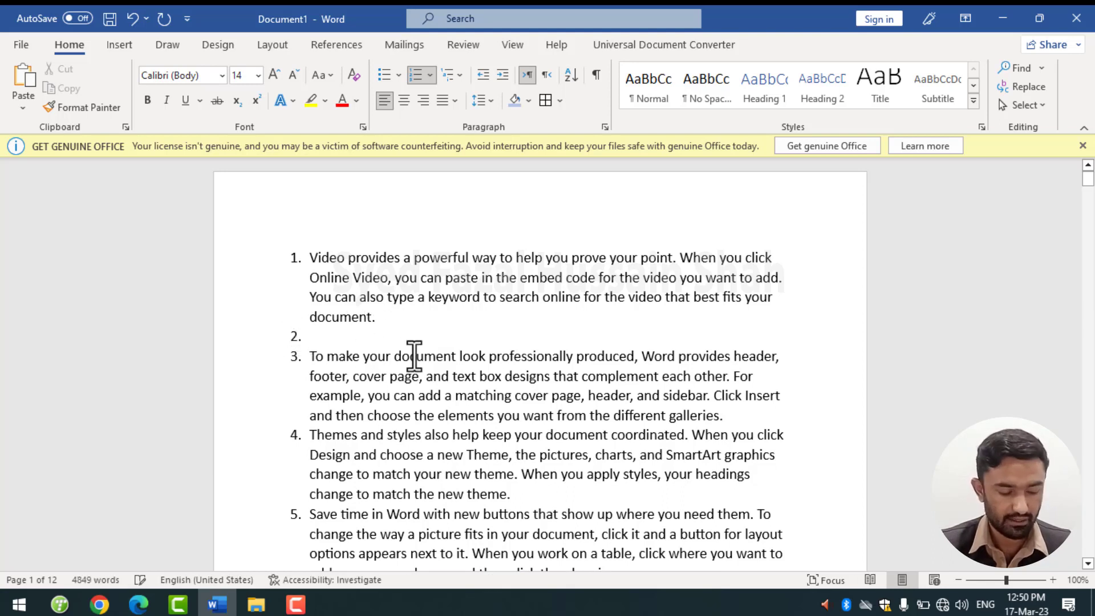
pyautogui.press('Tab')
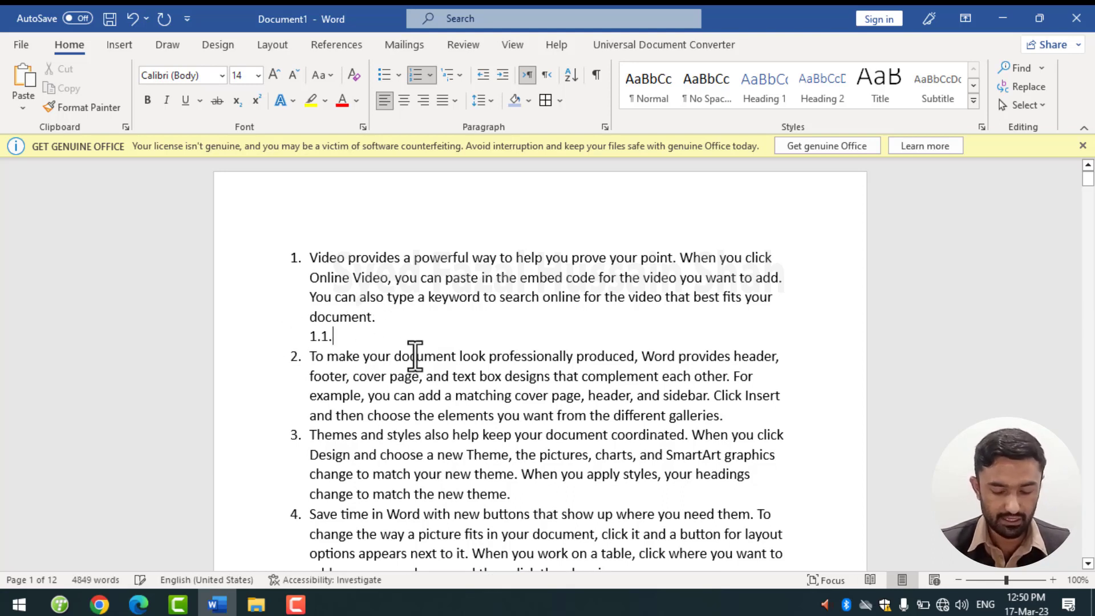
pyautogui.write('asdf')
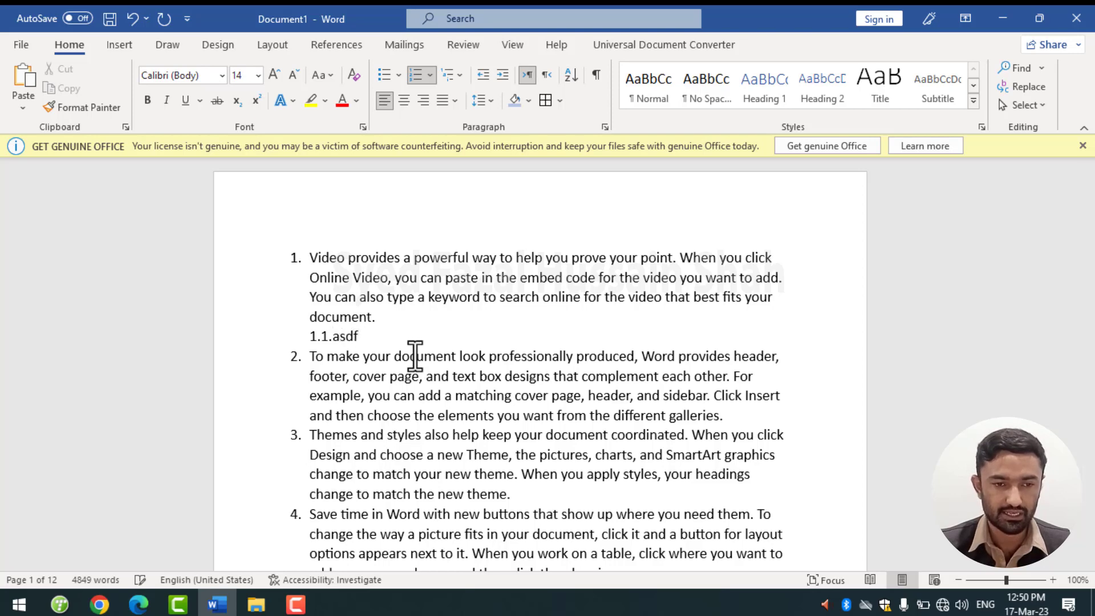
pyautogui.press('Return')
pyautogui.write('asdf')
pyautogui.press('Return')
pyautogui.write('asd')
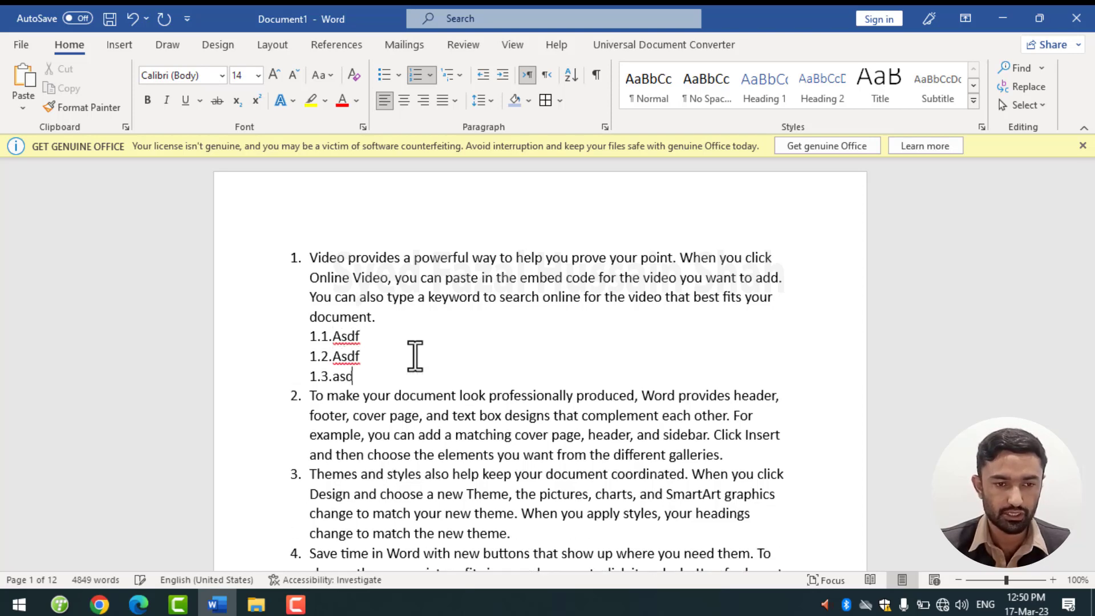
pyautogui.write('f')
# End the sub-list with a blank unnumbered line before item 2.
pyautogui.press('Return')
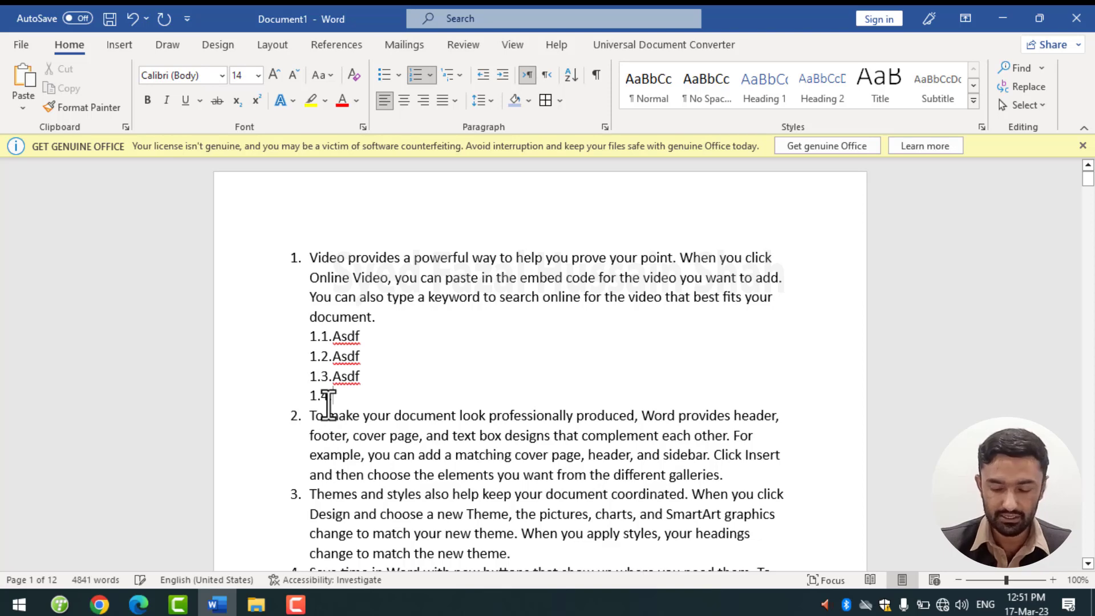
pyautogui.hotkey('shift', 'Tab')
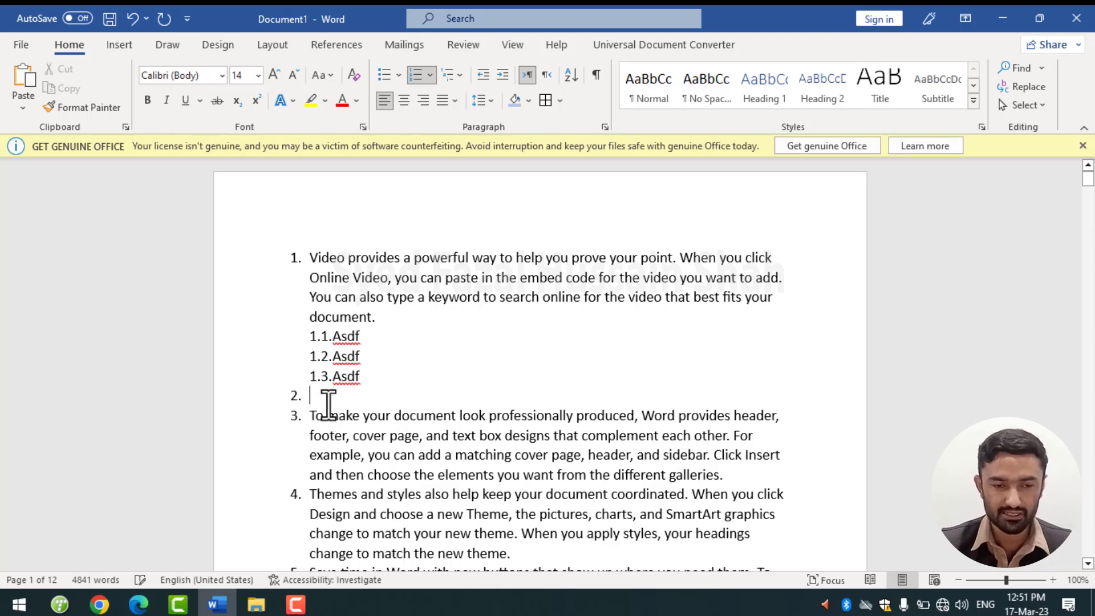
pyautogui.press('BackSpace')
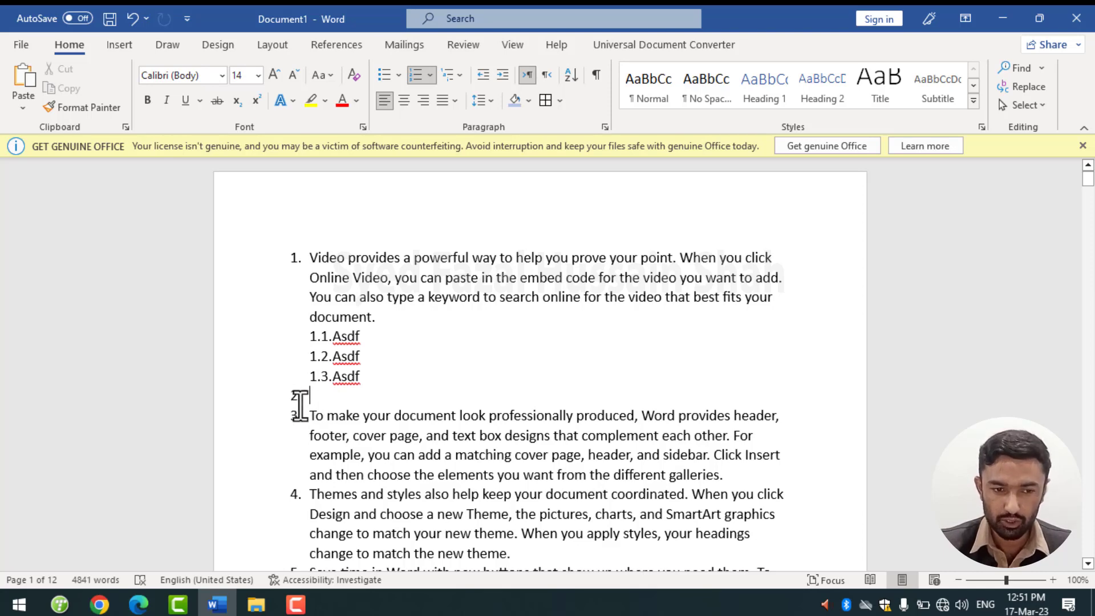
pyautogui.hotkey('ctrl', 'y')
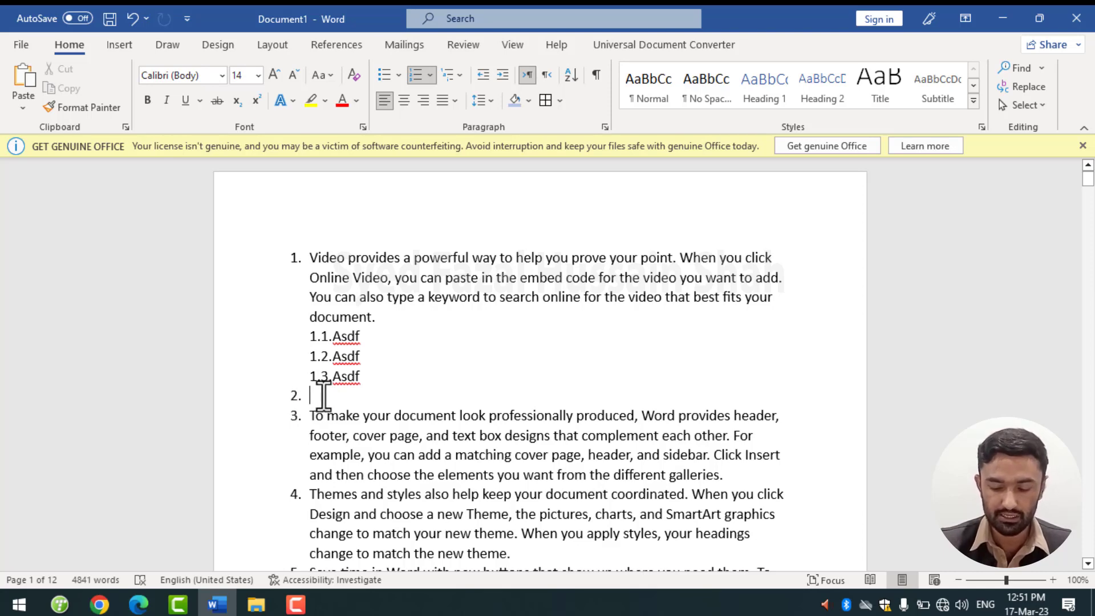
pyautogui.hotkey('ctrl', 'z')
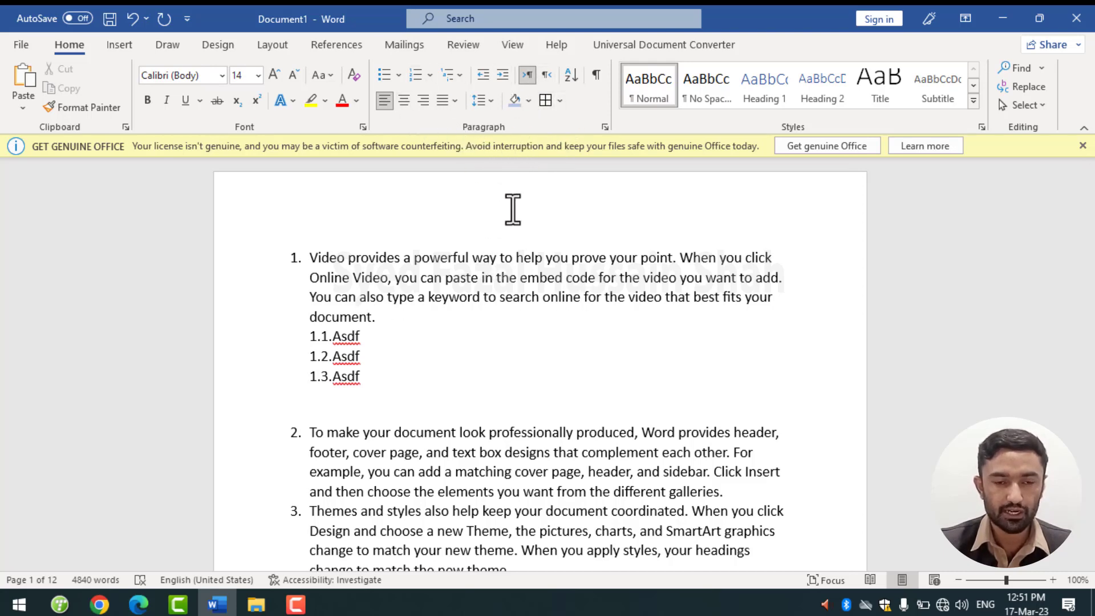
pyautogui.click(525, 294)
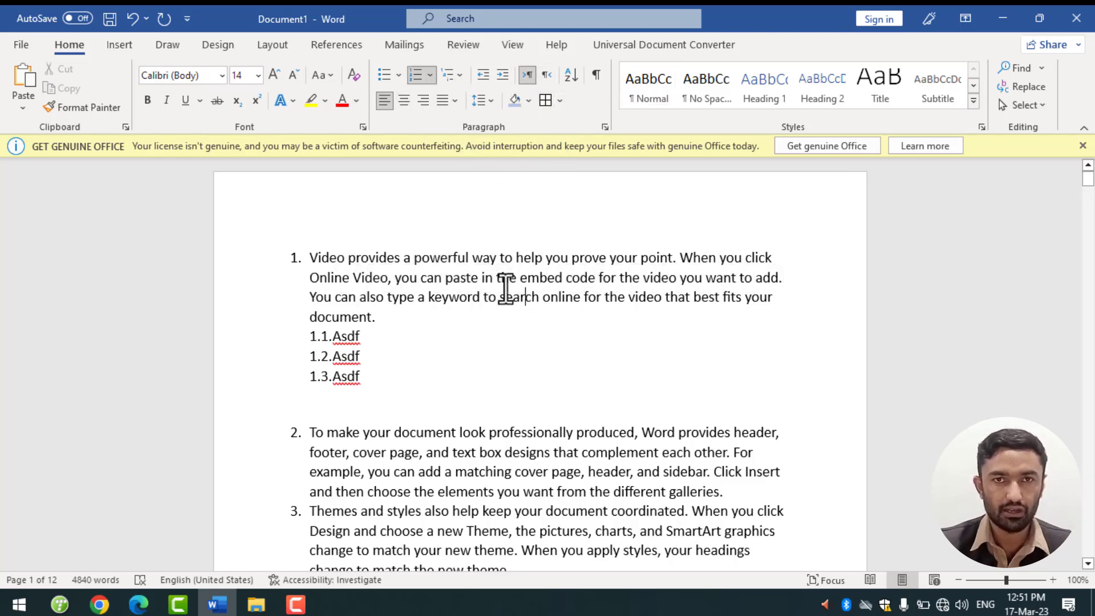